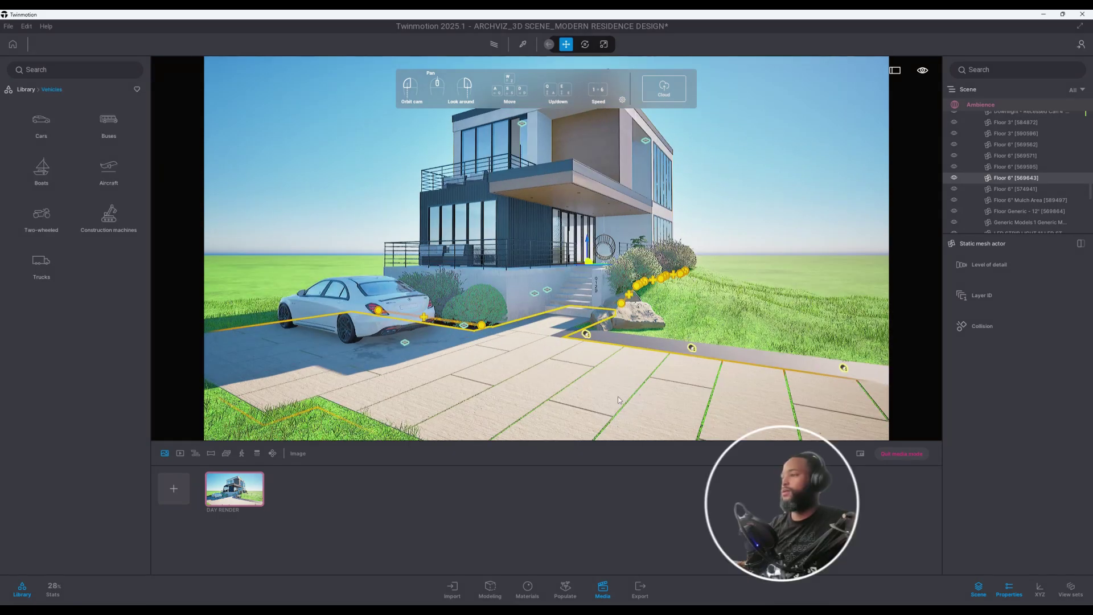
- Fly toward the house and car, then orbit to a frontal view of the front stairs
key("w")
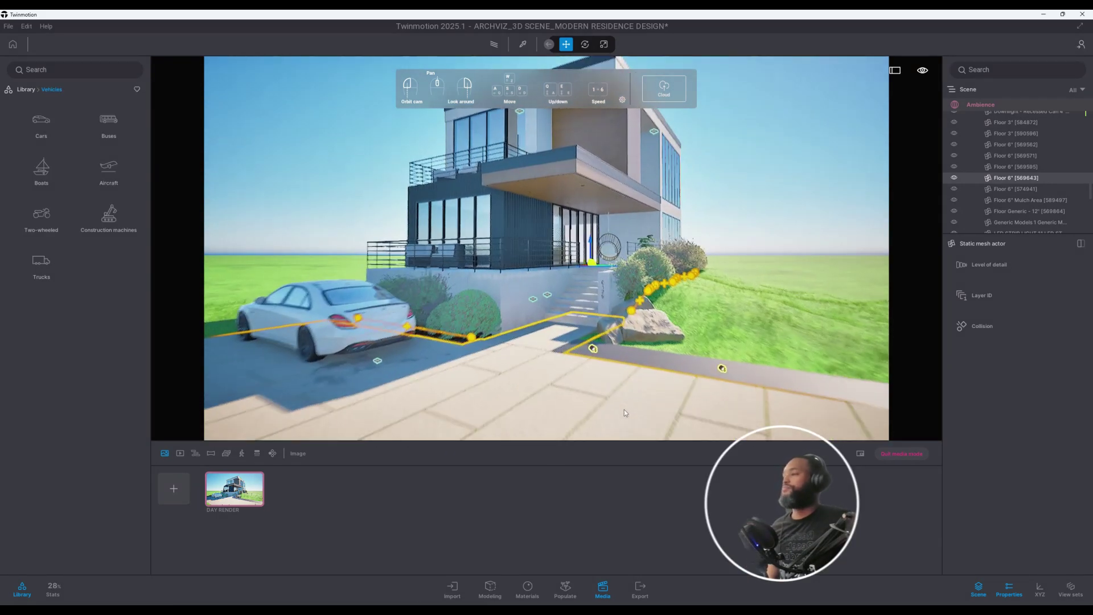
key("w")
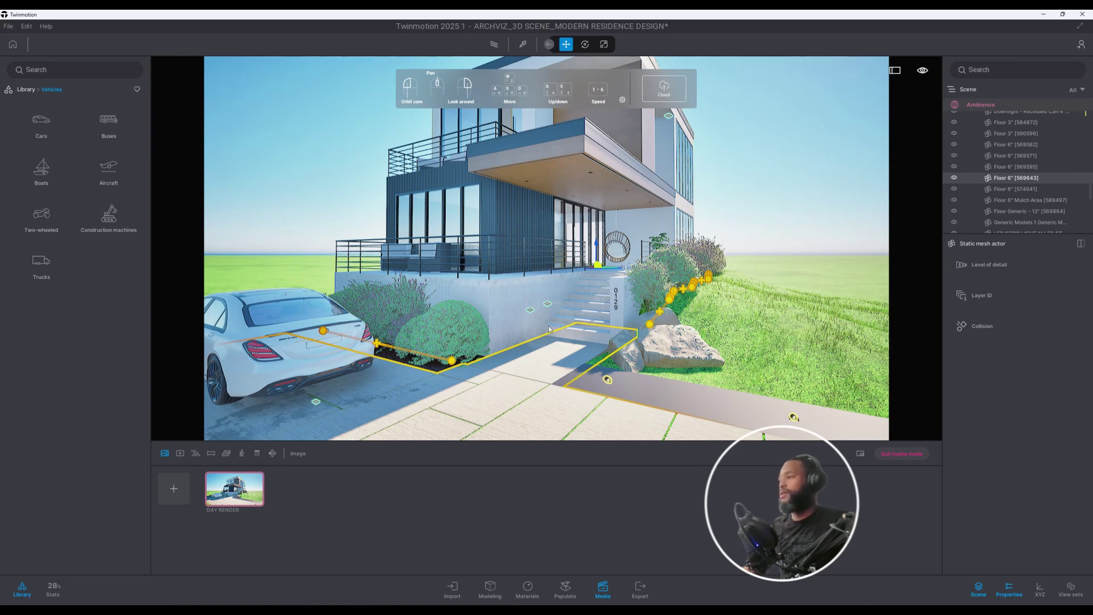
mouse_move(549, 329)
left_mouse_down()
mouse_move(626, 333)
mouse_move(548, 328)
left_mouse_up()
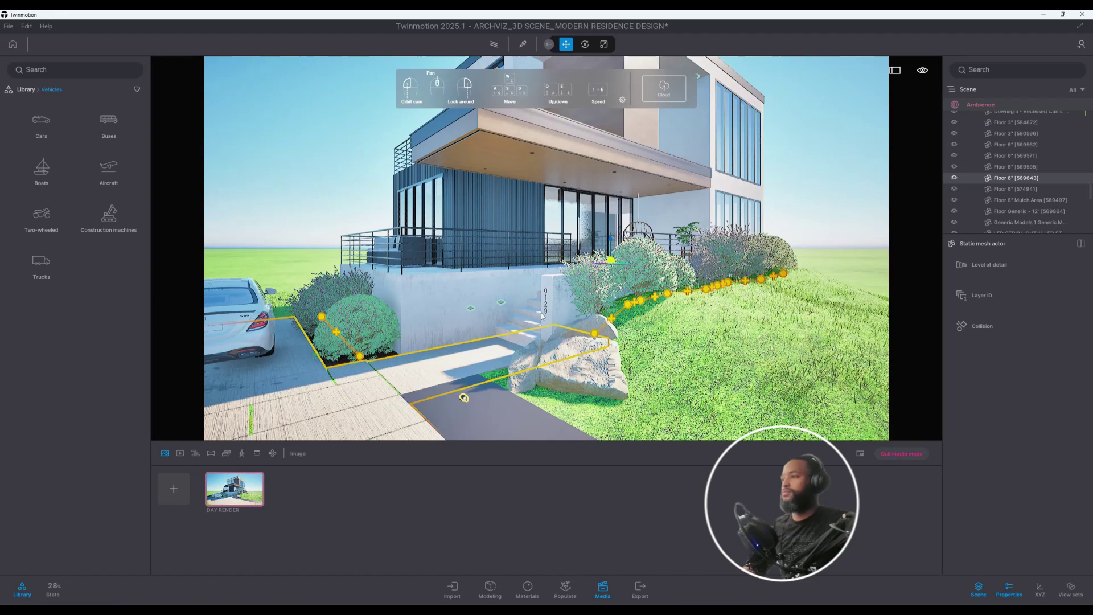
left_click_drag(541, 316, 584, 361)
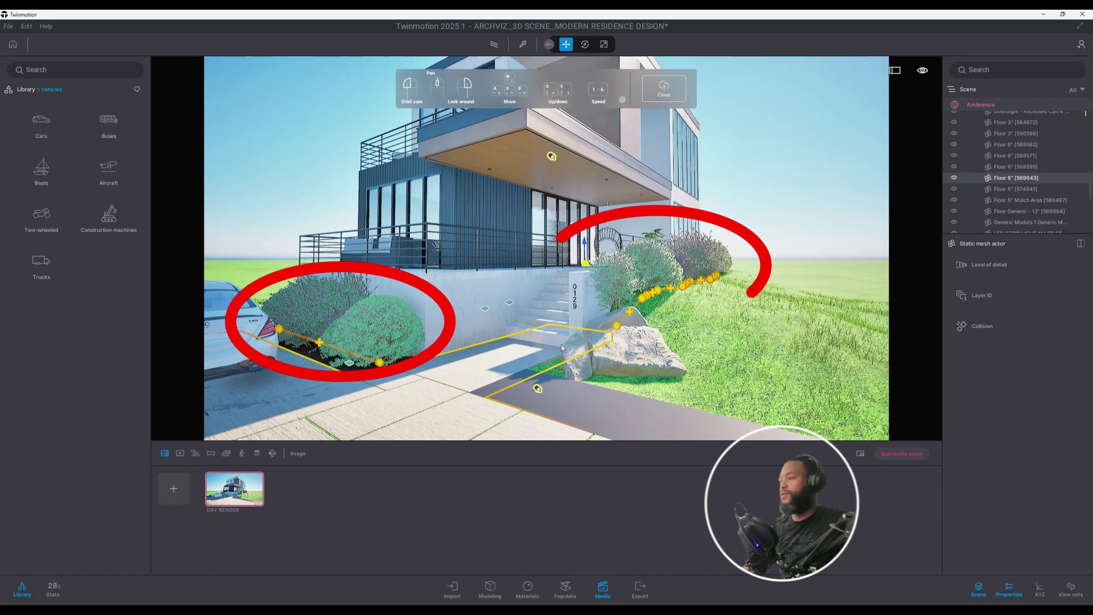
- Select the spot light under the overhang ceiling and expand its Shadows settings
left_click_drag(569, 171, 574, 161)
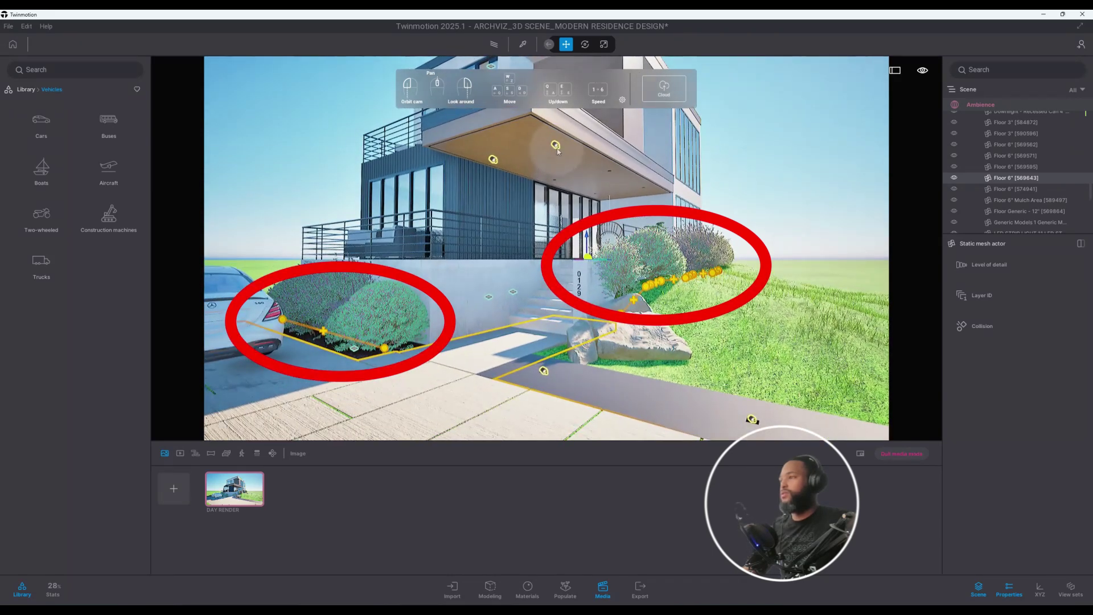
left_click(556, 148)
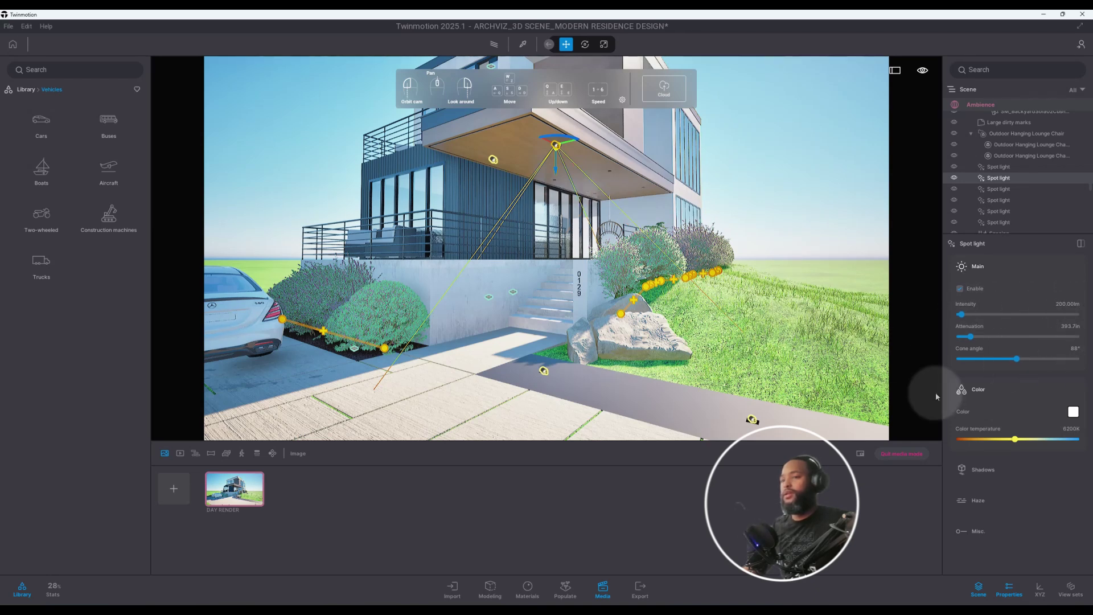
left_click(973, 469)
scroll(979, 463, "down", 1)
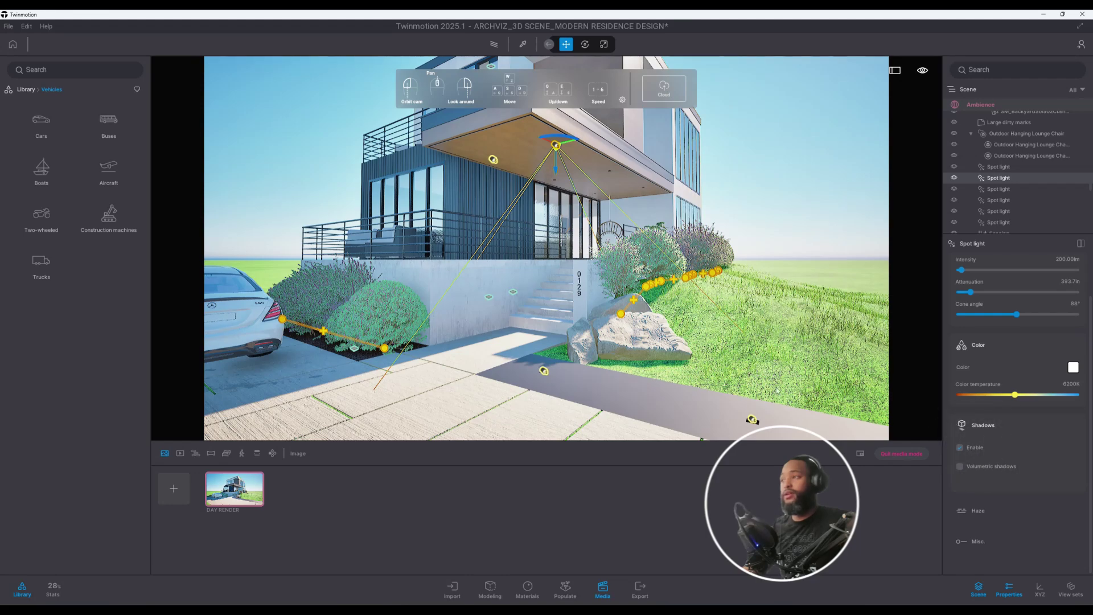
right_click_drag(711, 342, 582, 237)
- Select and focus the Leaking water decal on the wall, then pull back to see car and house
left_click(533, 175)
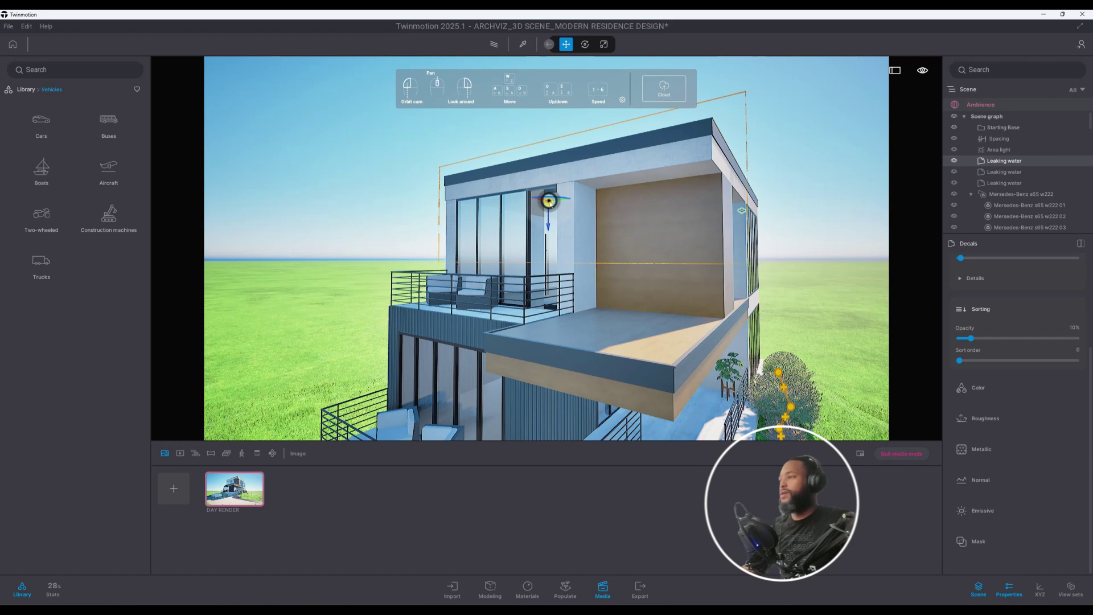
key("f")
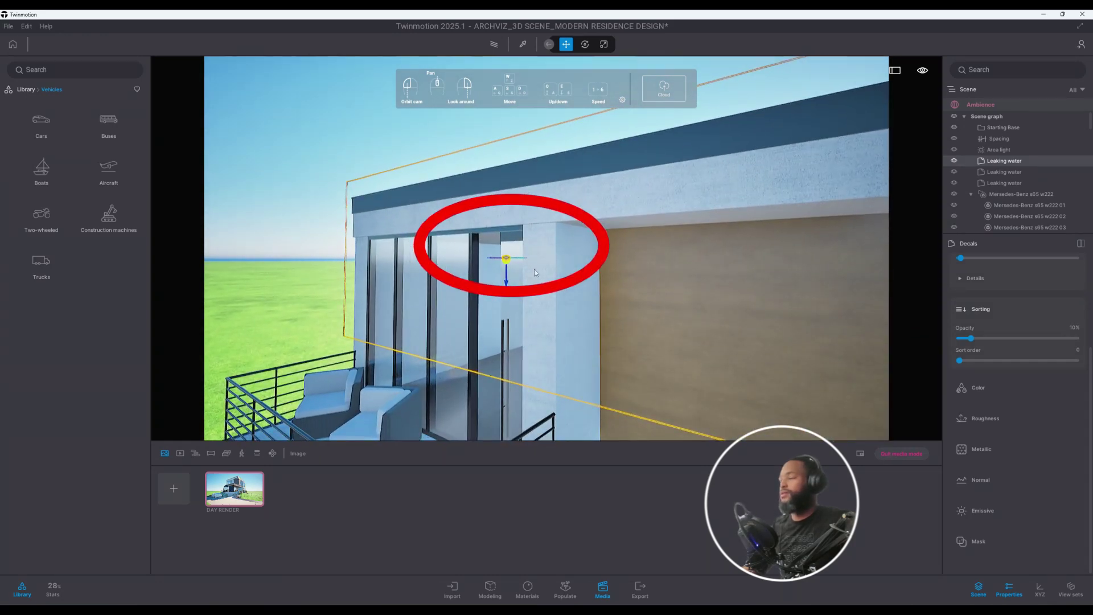
scroll(542, 271, "down", 10)
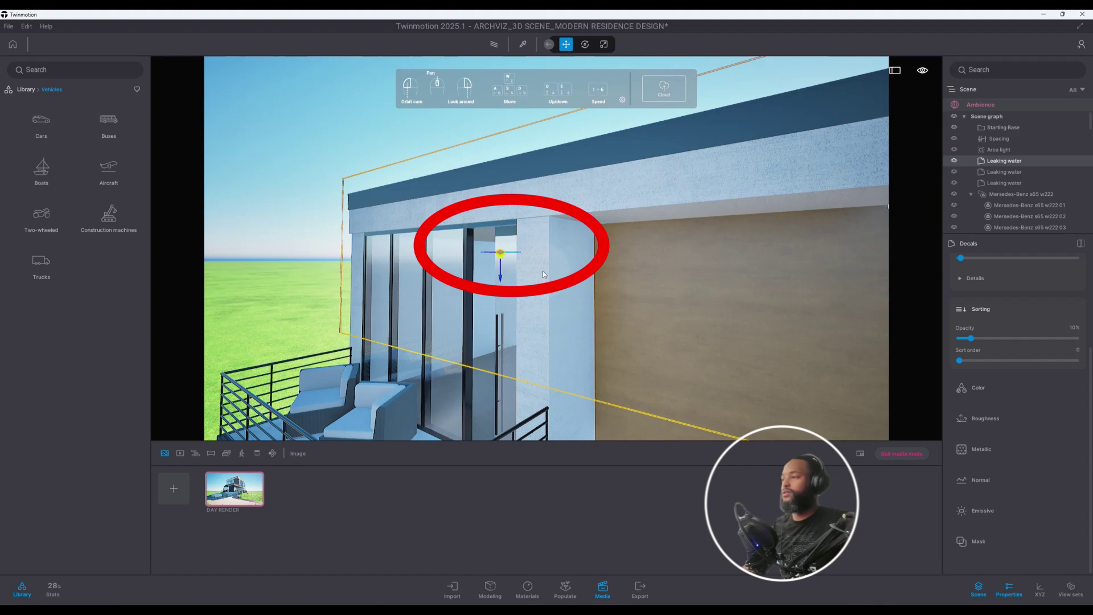
scroll(563, 290, "down", 10)
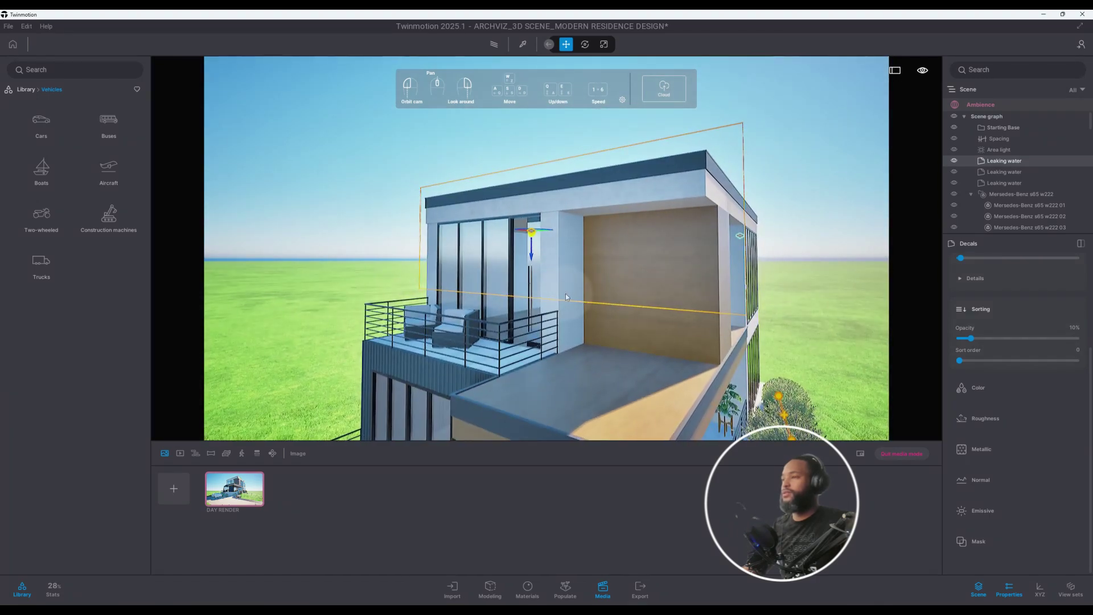
scroll(560, 289, "up", 10)
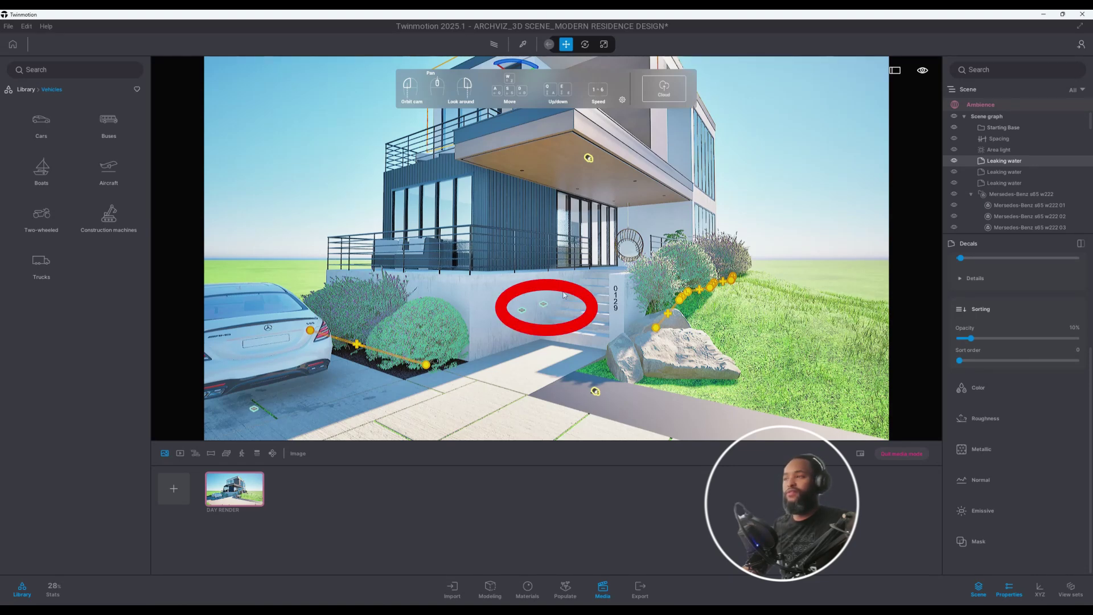
scroll(547, 247, "up", 3)
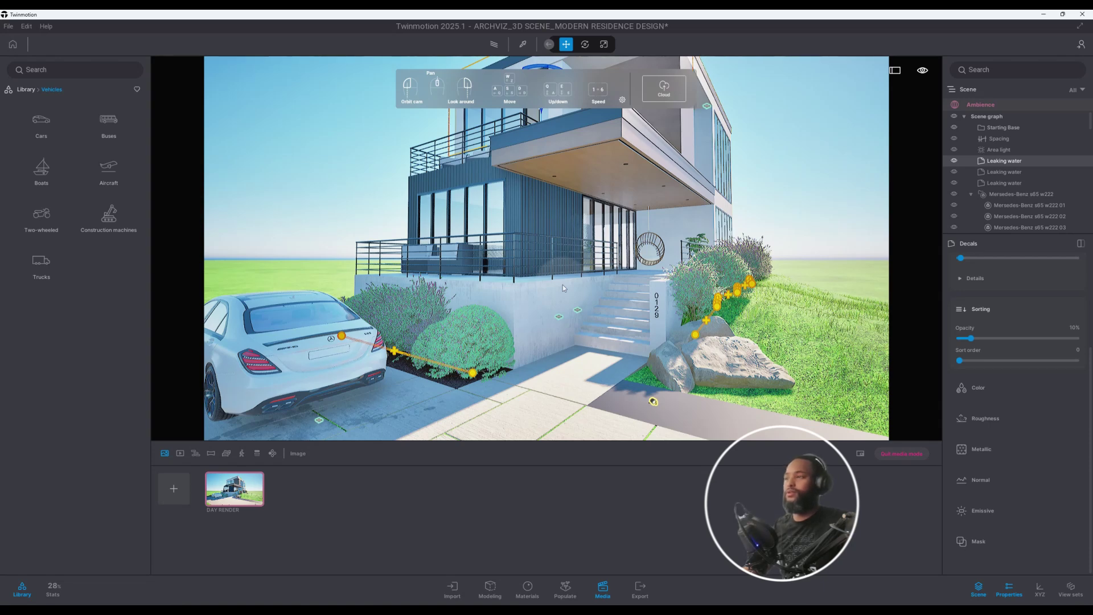
left_click_drag(562, 284, 434, 326)
- Select the Stains 2 decal beside the car and browse the library's Objects > Decals list
left_click(435, 327)
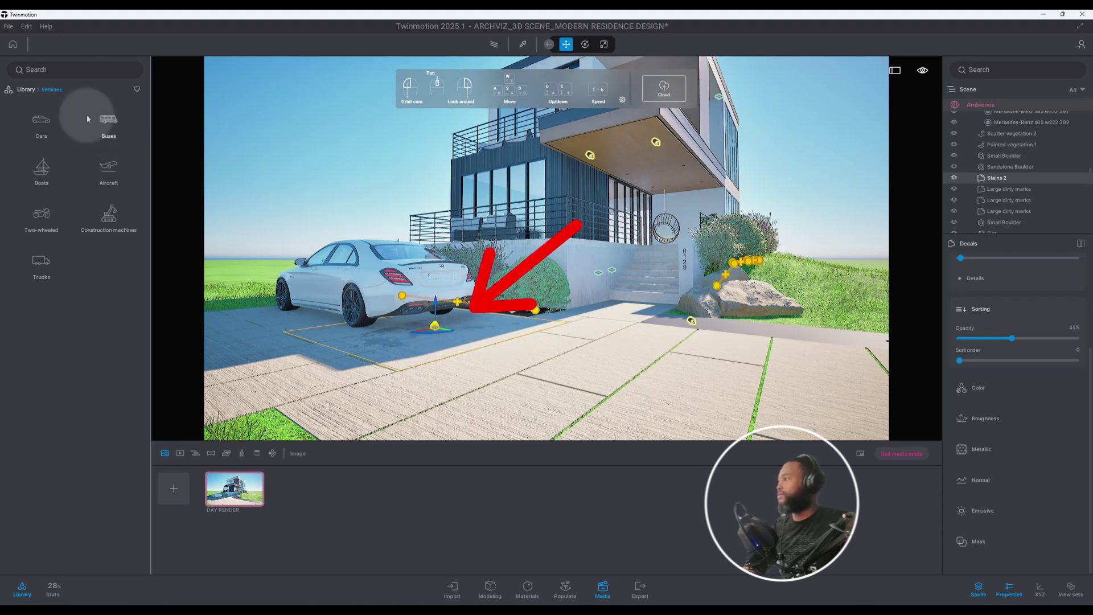
left_click(26, 90)
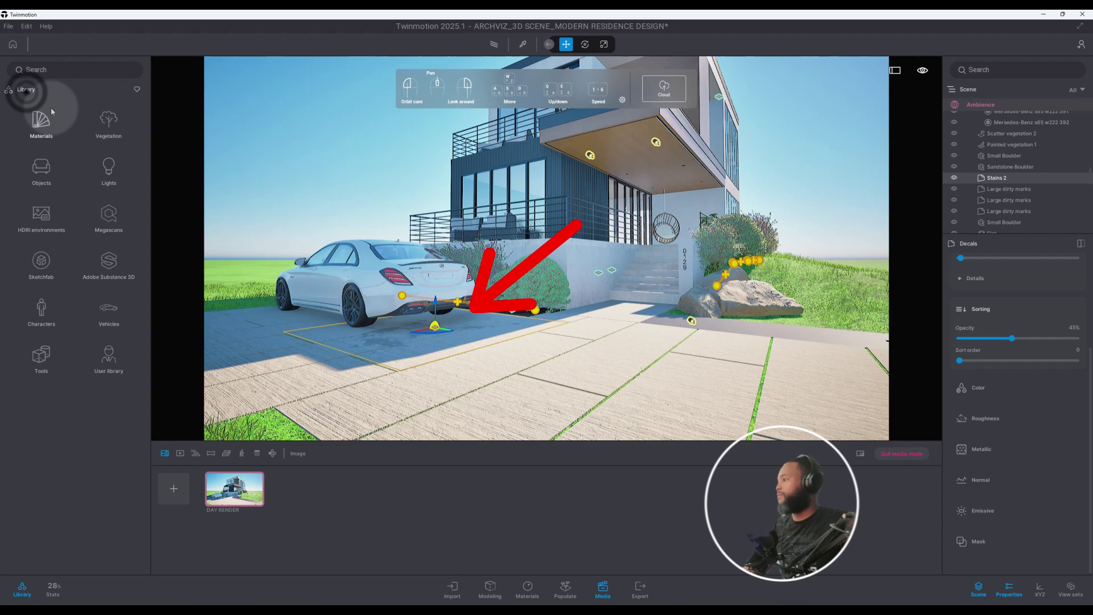
left_click(42, 172)
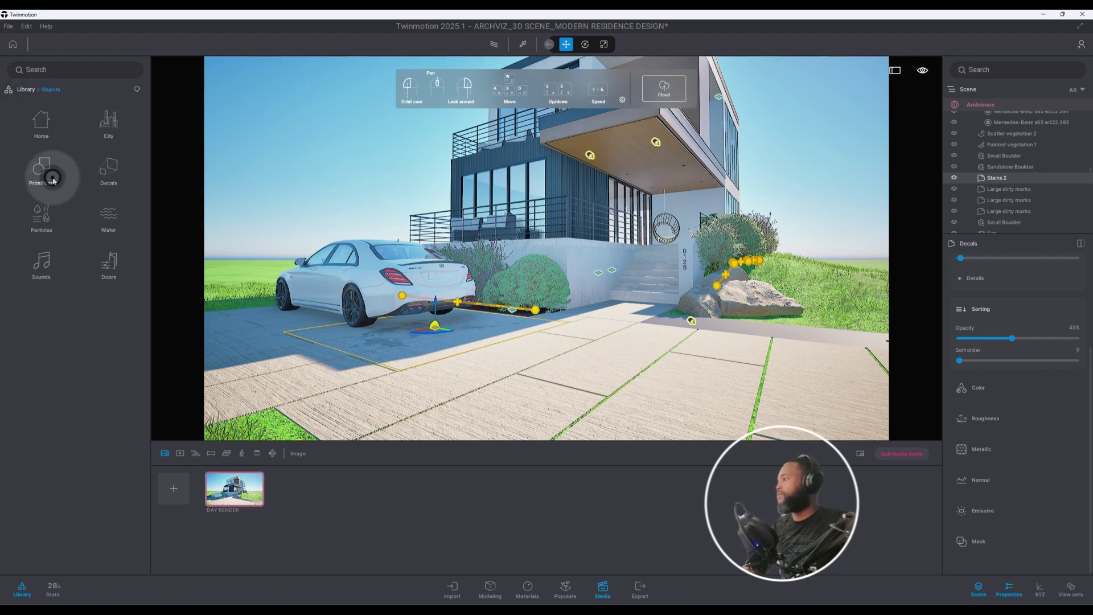
left_click(109, 170)
left_click_drag(145, 182, 142, 338)
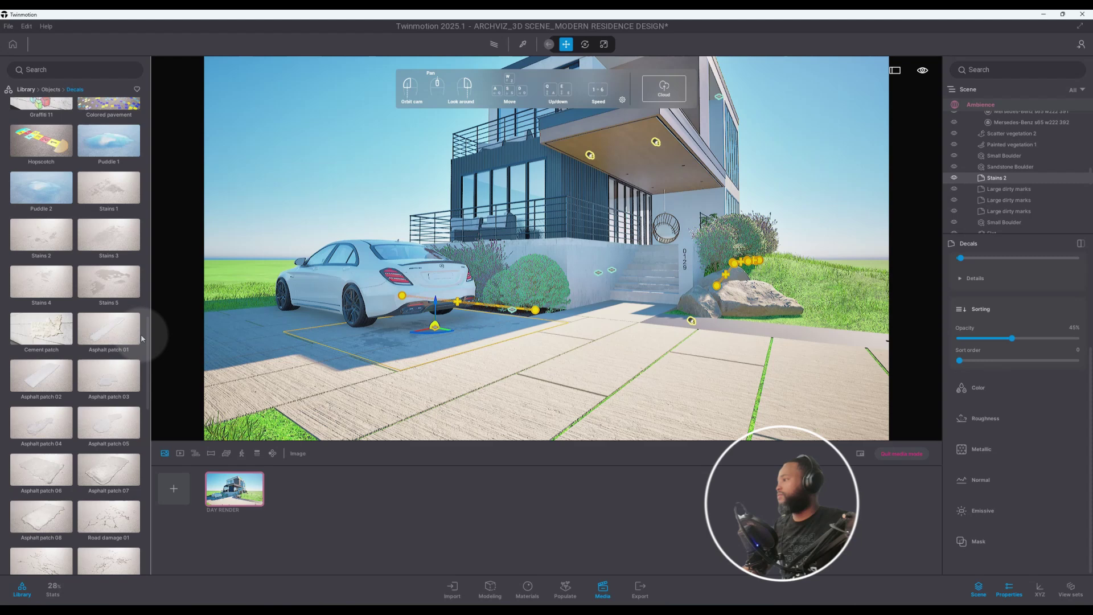
left_click(108, 200)
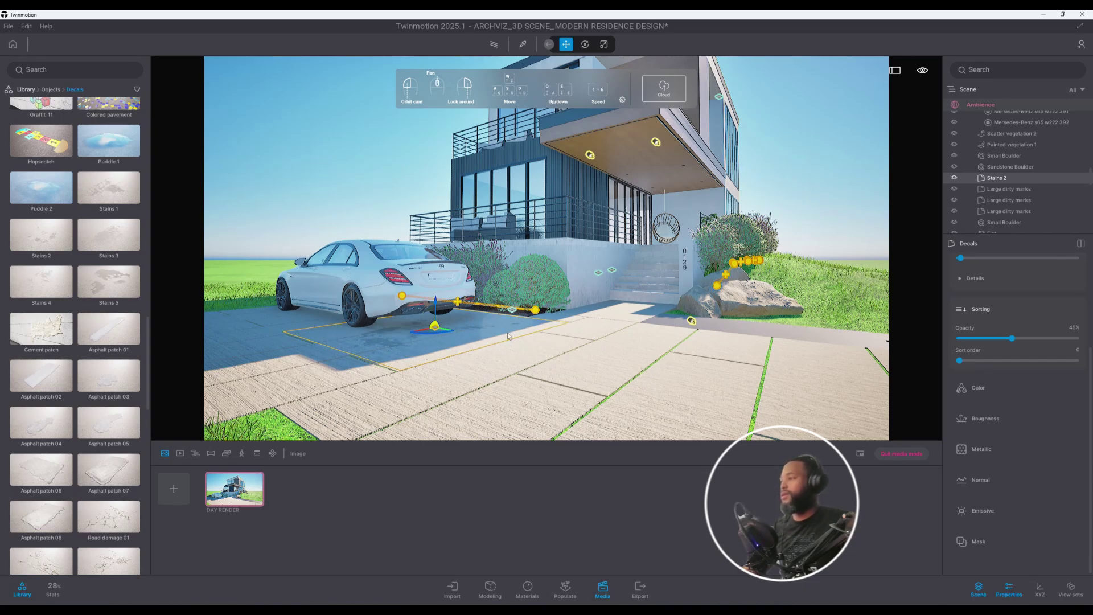
- Orbit past the driveway to the grassy slope and scroll the Scene outliner to the top
mouse_move(464, 354)
left_mouse_down()
mouse_move(504, 353)
mouse_move(485, 353)
left_mouse_up()
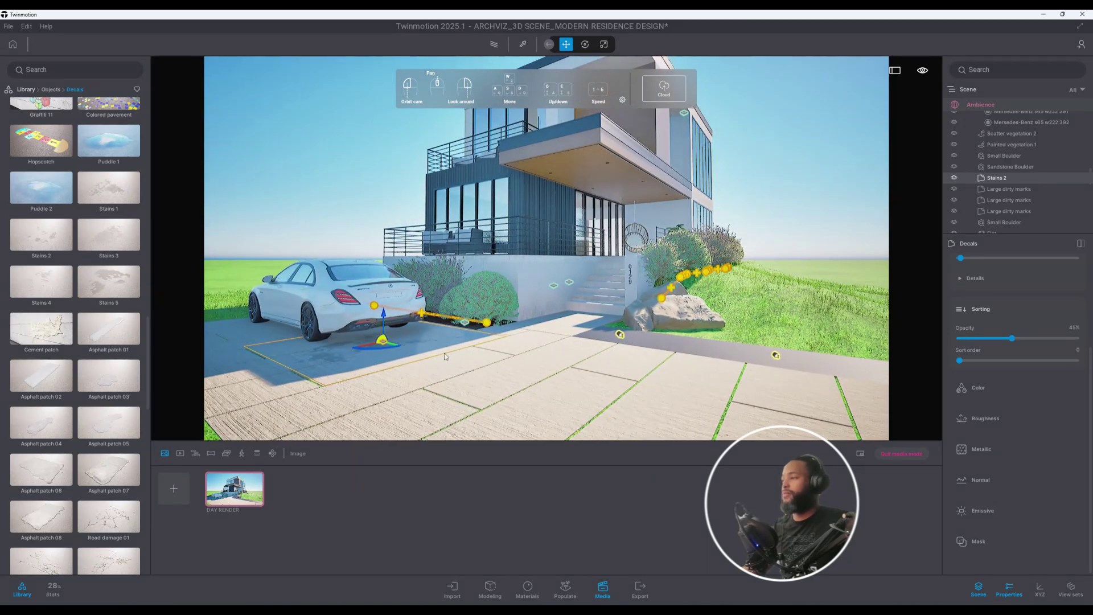
scroll(500, 342, "down", 2)
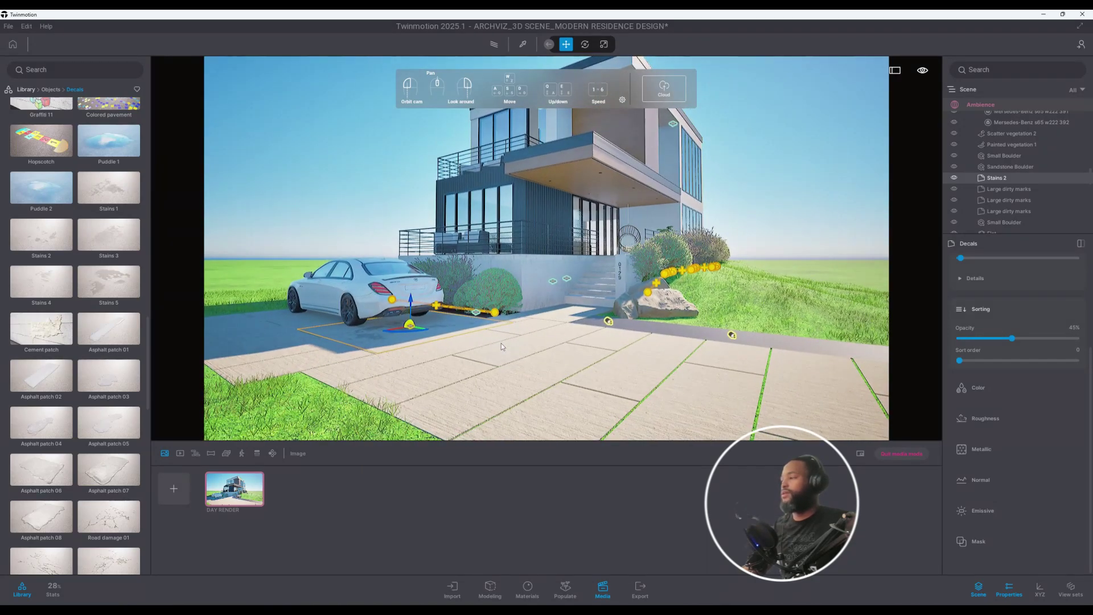
scroll(501, 343, "down", 2)
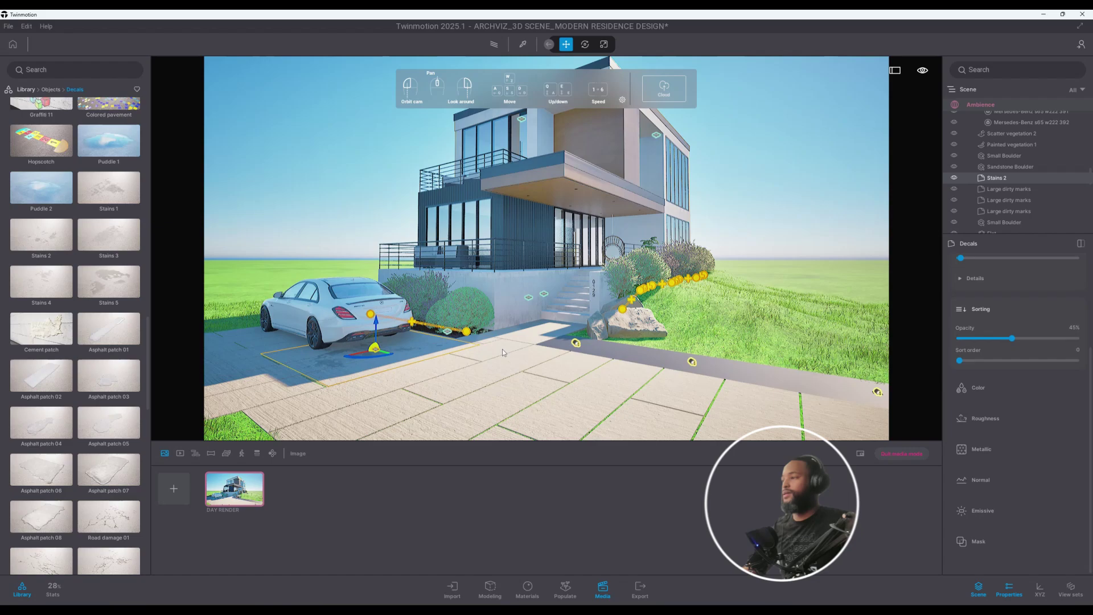
scroll(502, 350, "up", 5)
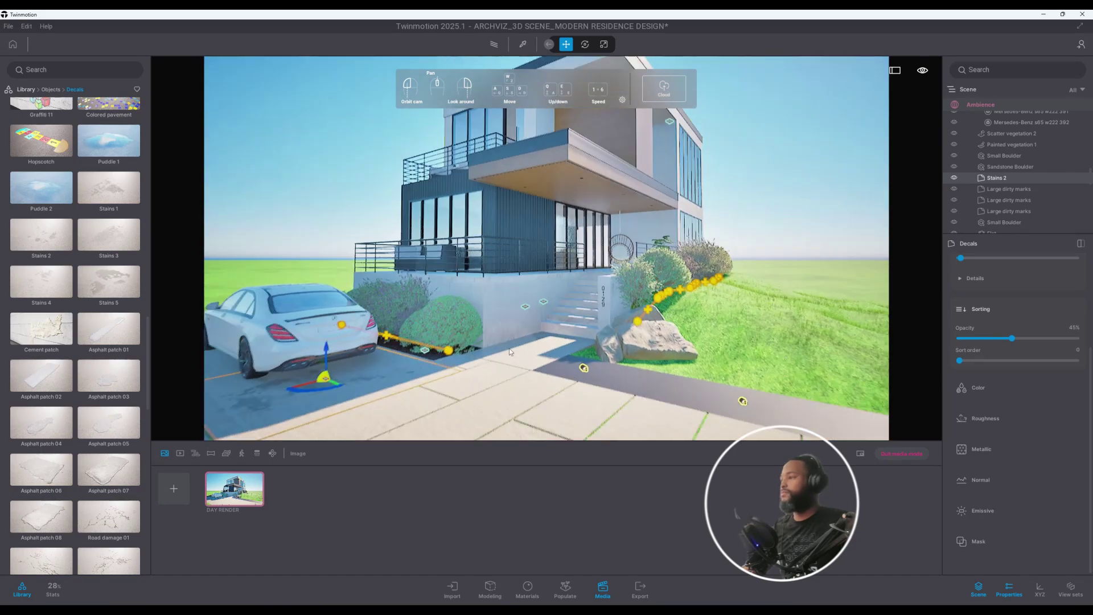
scroll(501, 341, "down", 6)
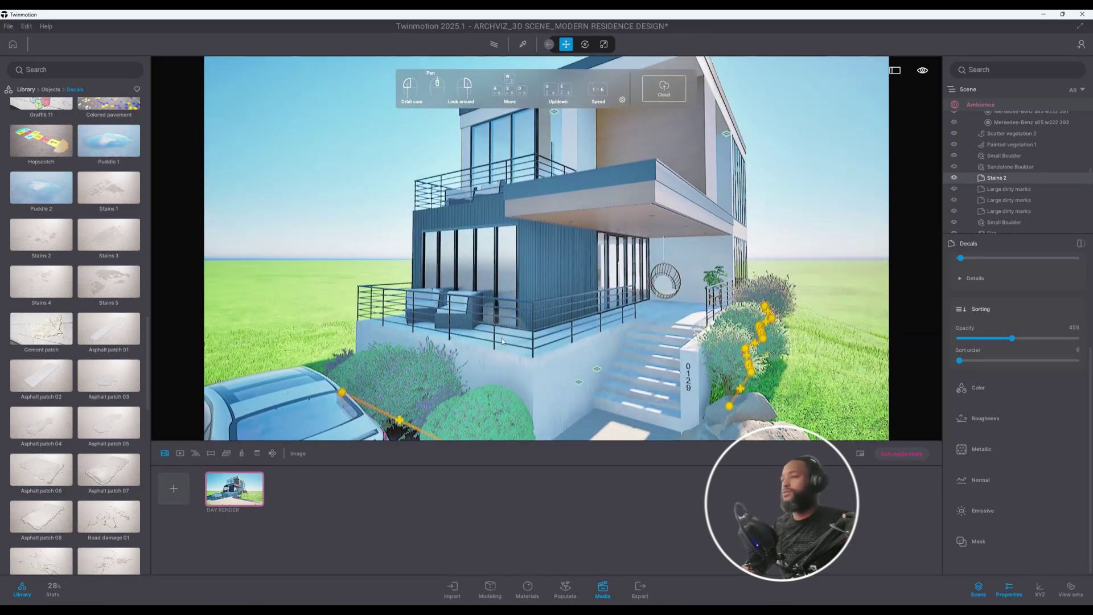
scroll(501, 342, "up", 6)
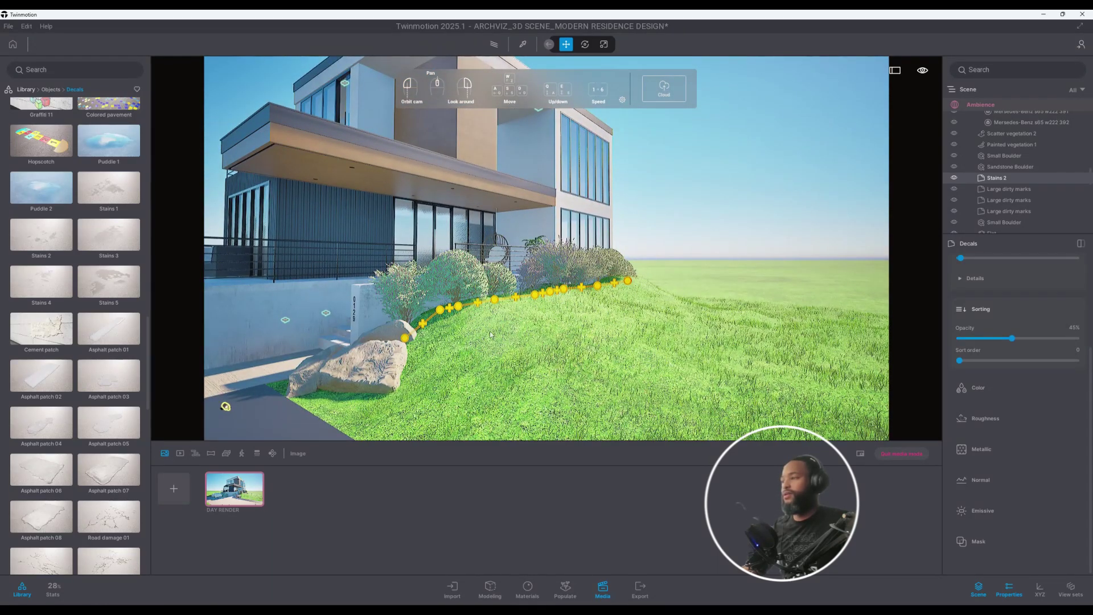
scroll(1084, 176, "up", 4)
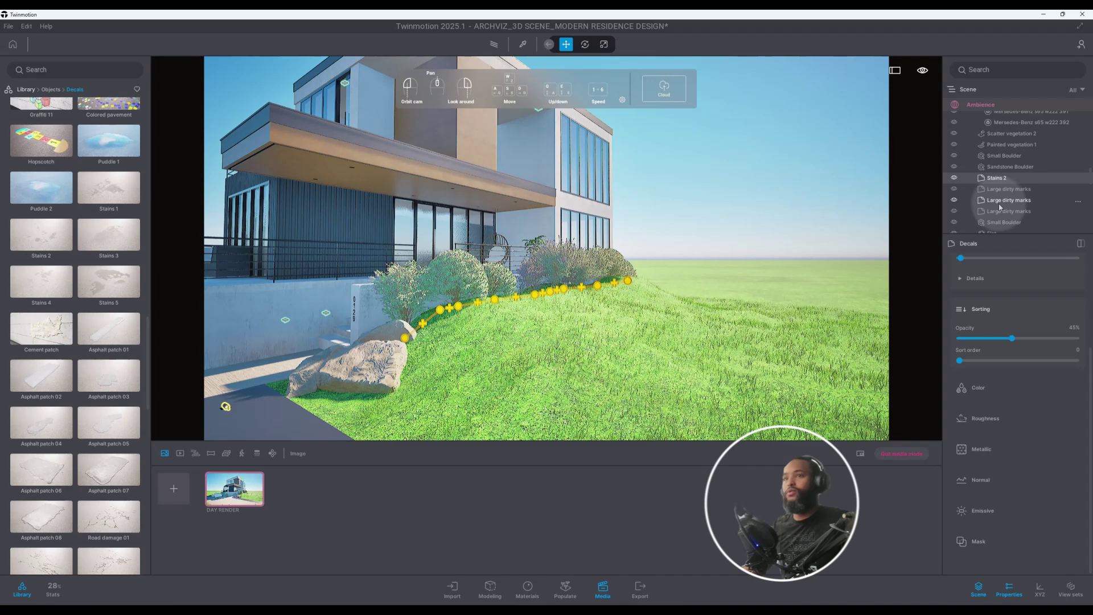
left_click_drag(1089, 186, 1090, 125)
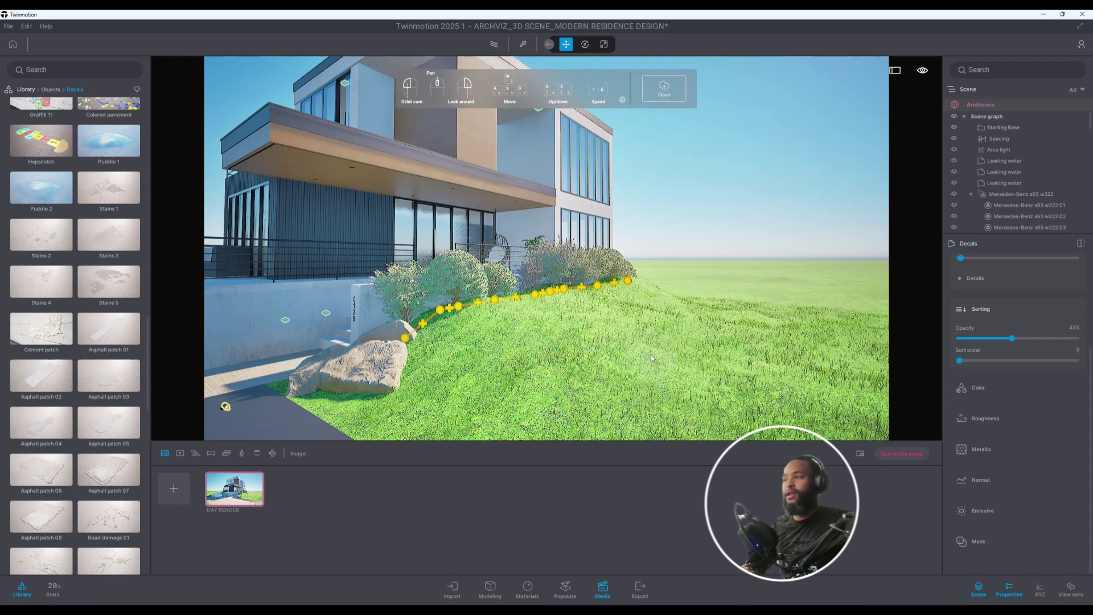
- Select the Flat landscape, slide left to frame the whole car, then select the Sandstone Boulder
left_click(596, 378)
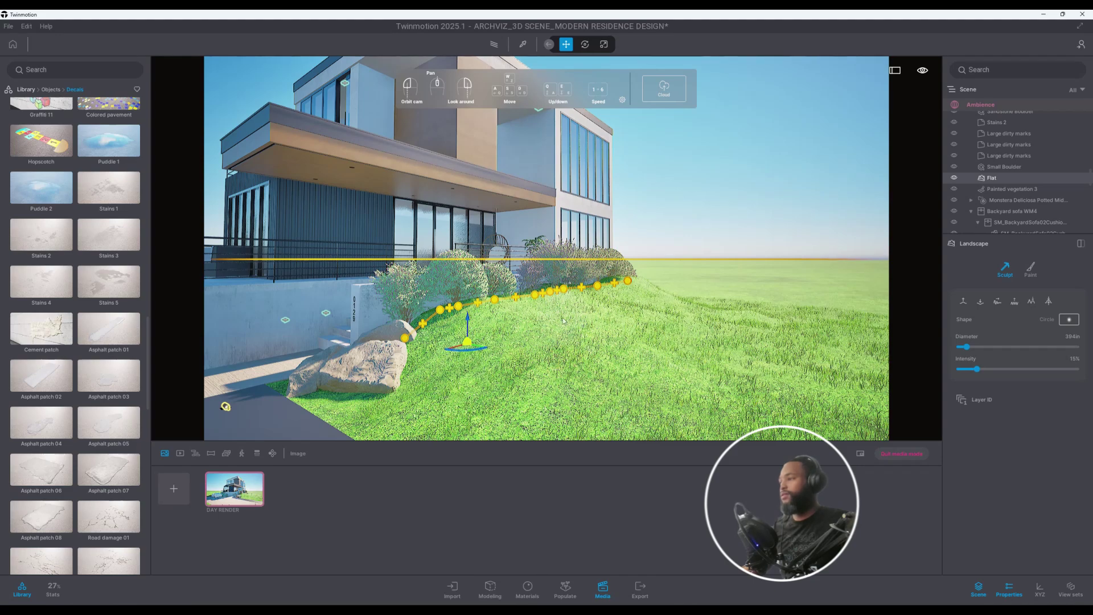
key("a")
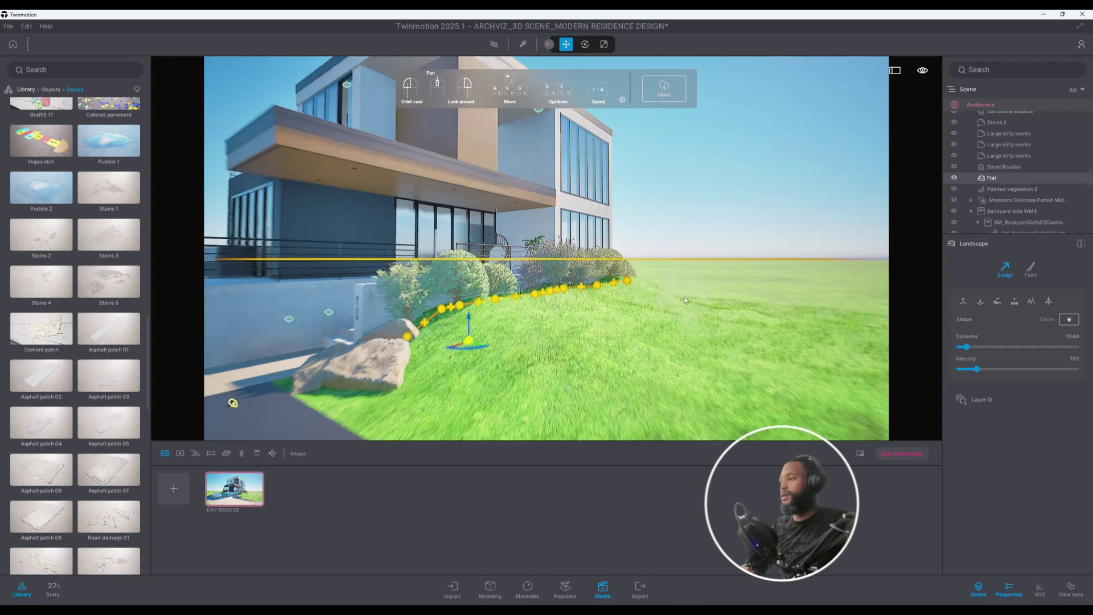
key("a")
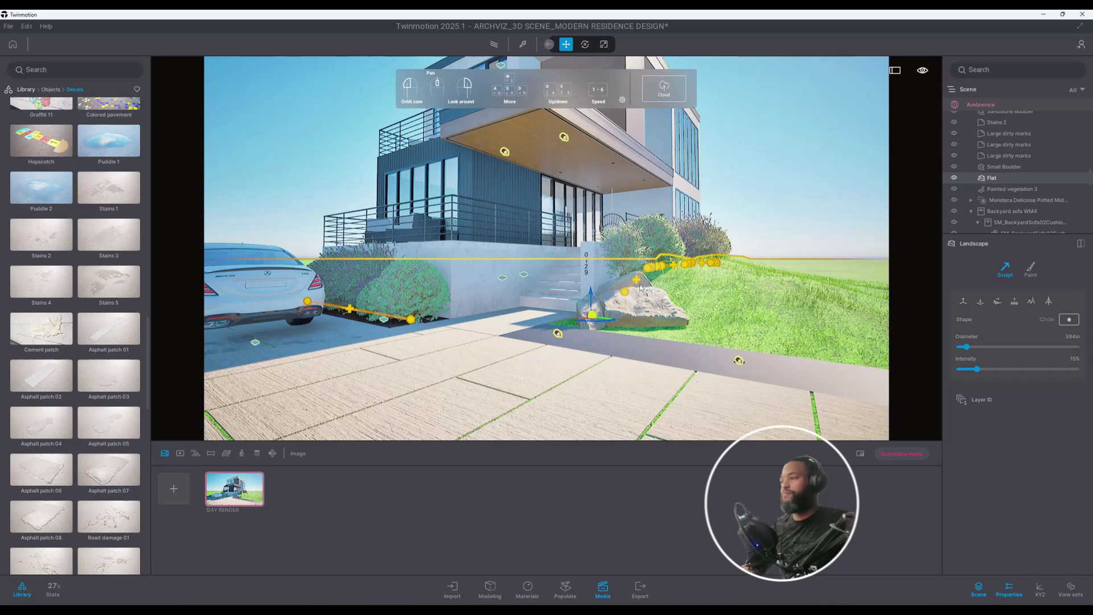
key("a")
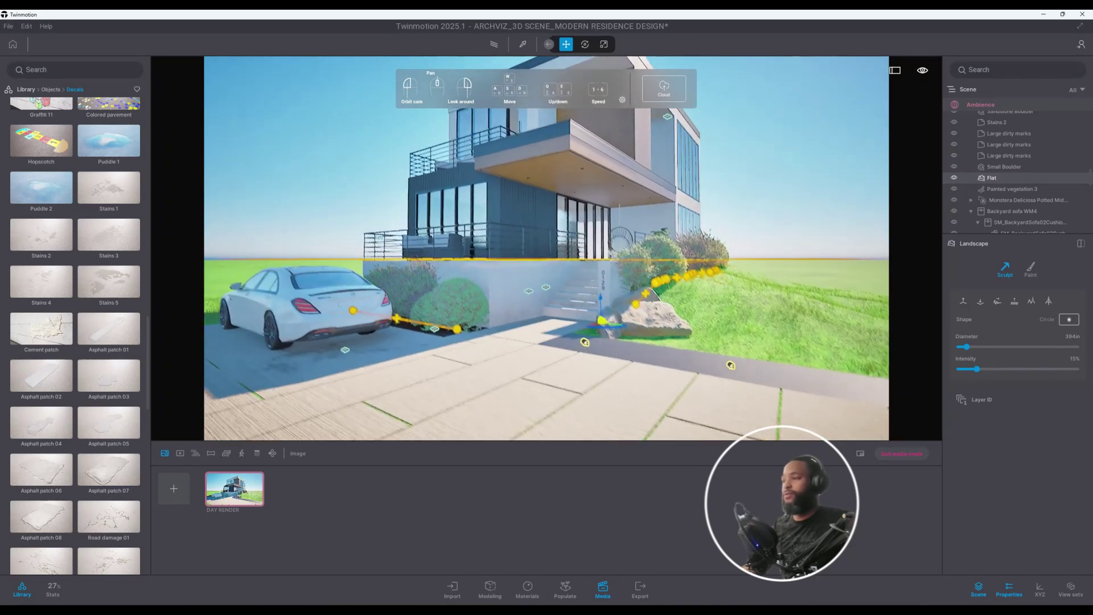
key("a")
left_click(657, 322)
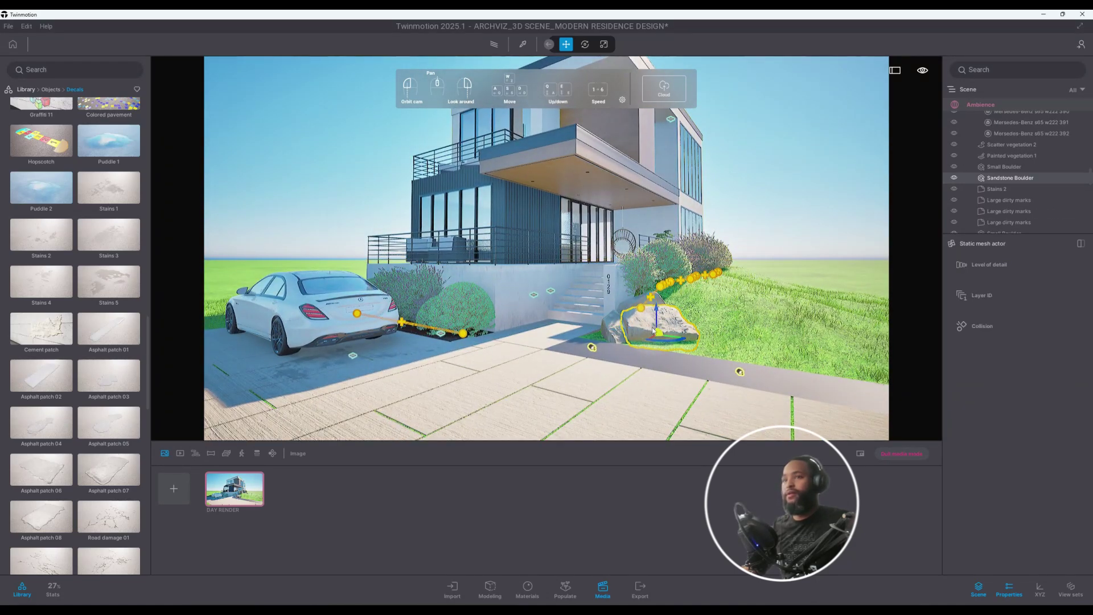
- Select the small boulder, return the library to its top-level categories, and shift the camera sideways
left_click(616, 337)
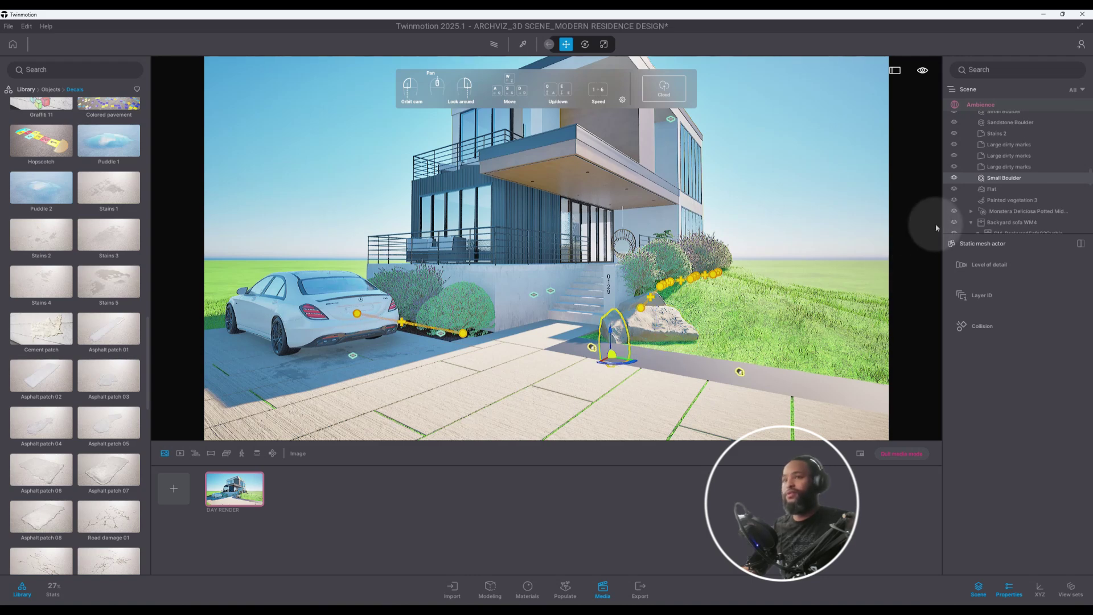
left_click(25, 90)
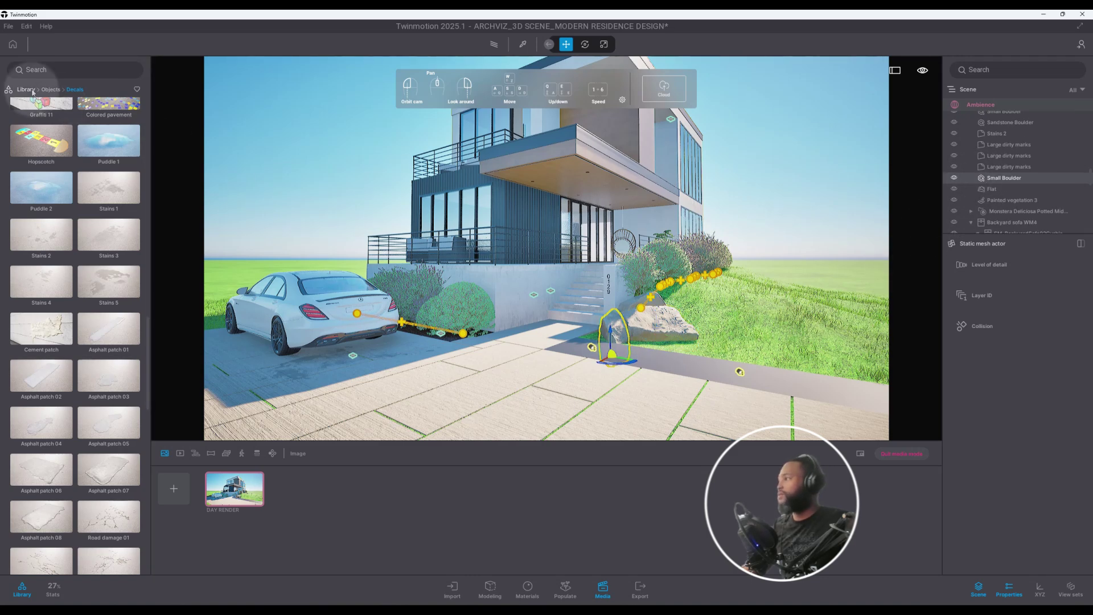
key("a")
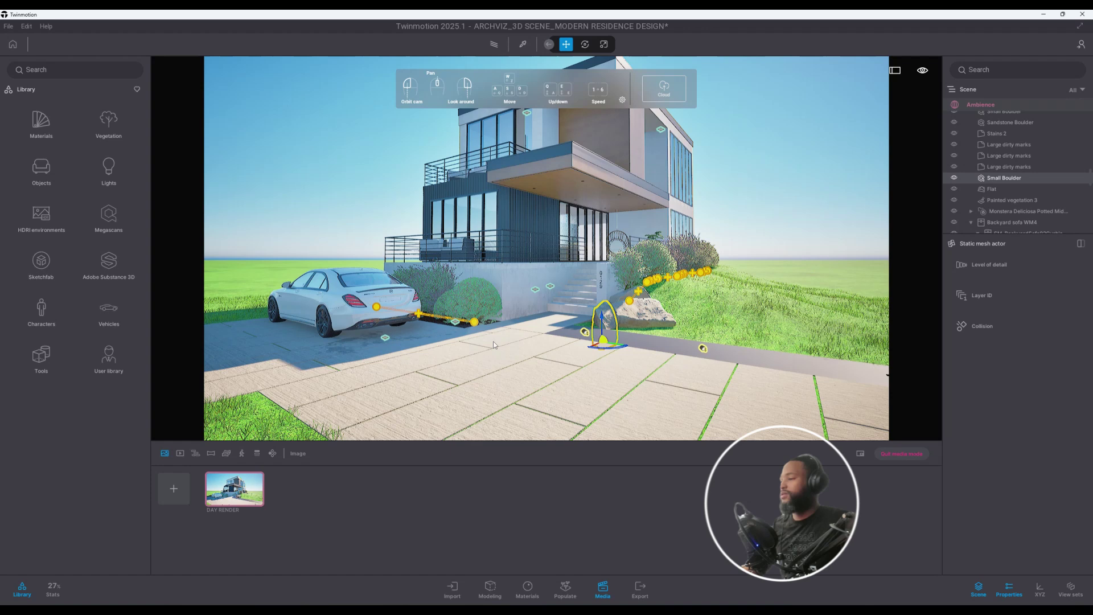
left_click(247, 504)
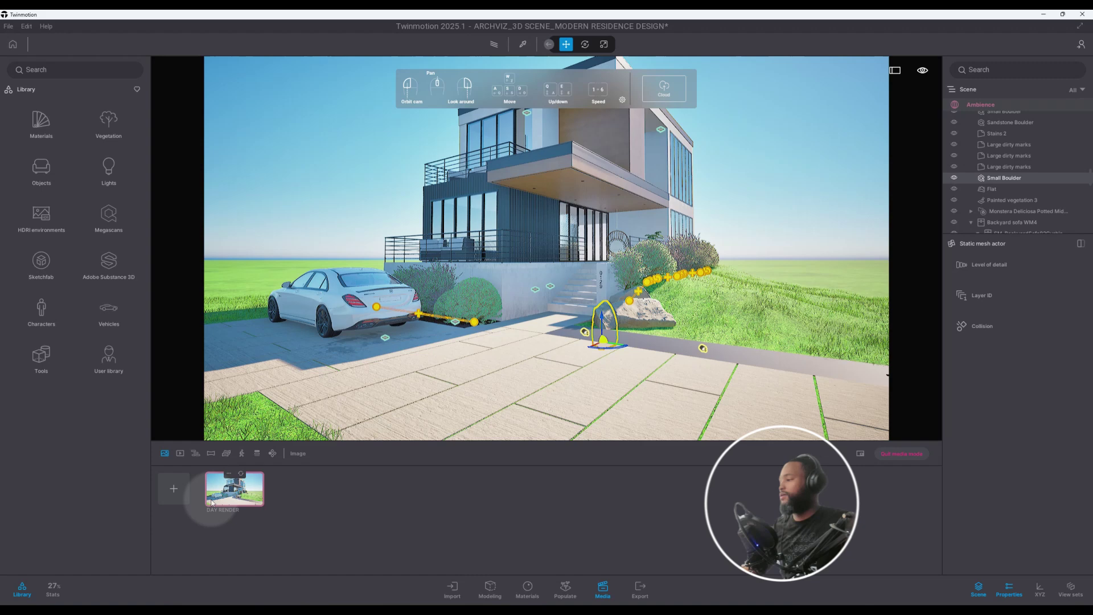
- Recall the DAY RENDER shot's saved camera view and show its environment settings
left_click(245, 497)
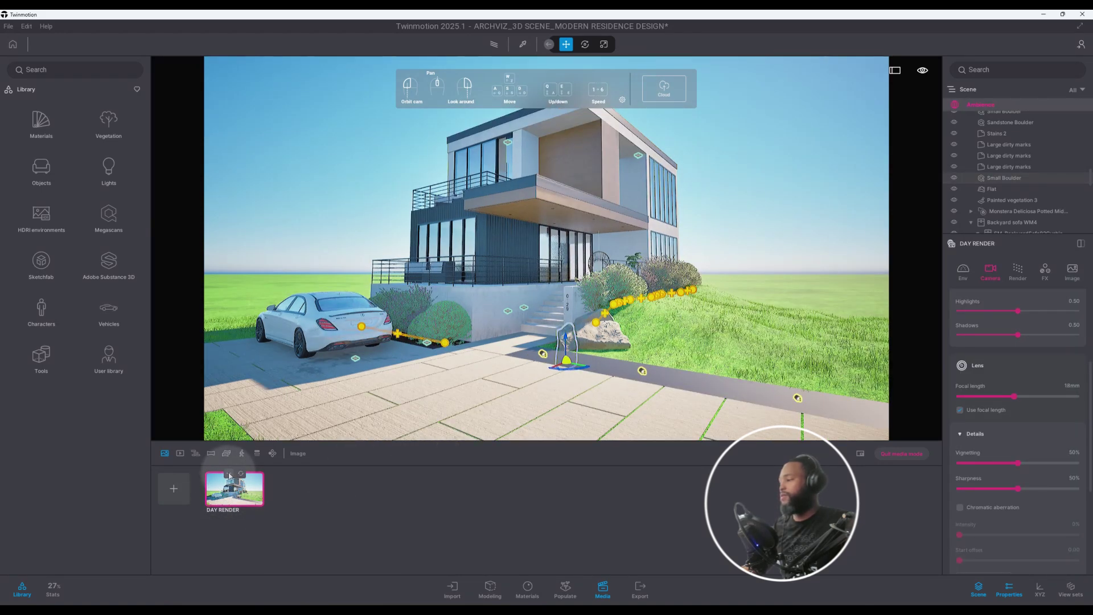
left_click(229, 474)
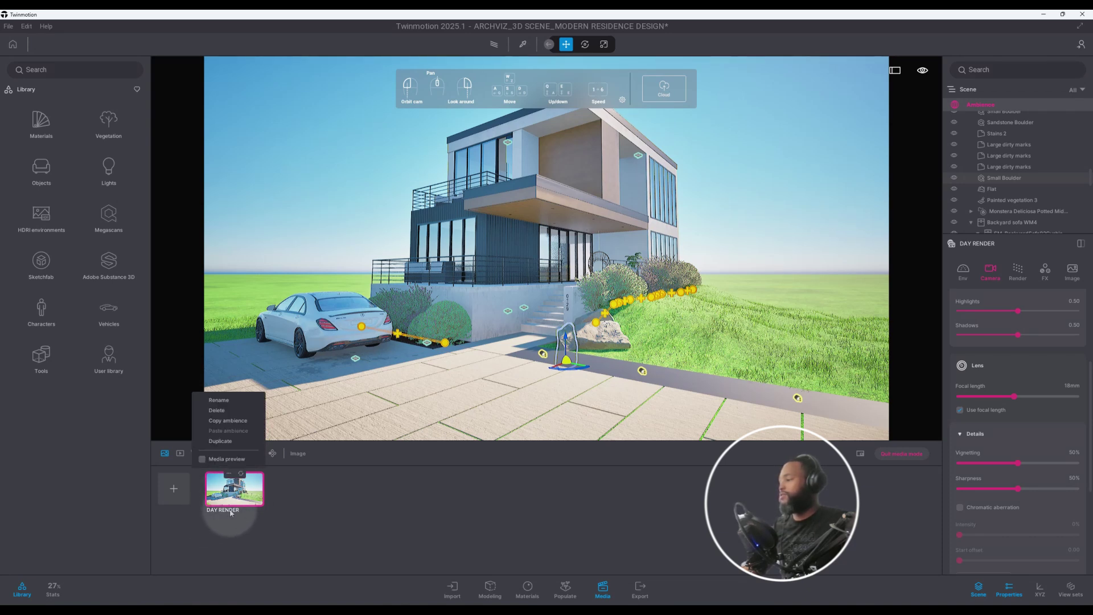
left_click(357, 494)
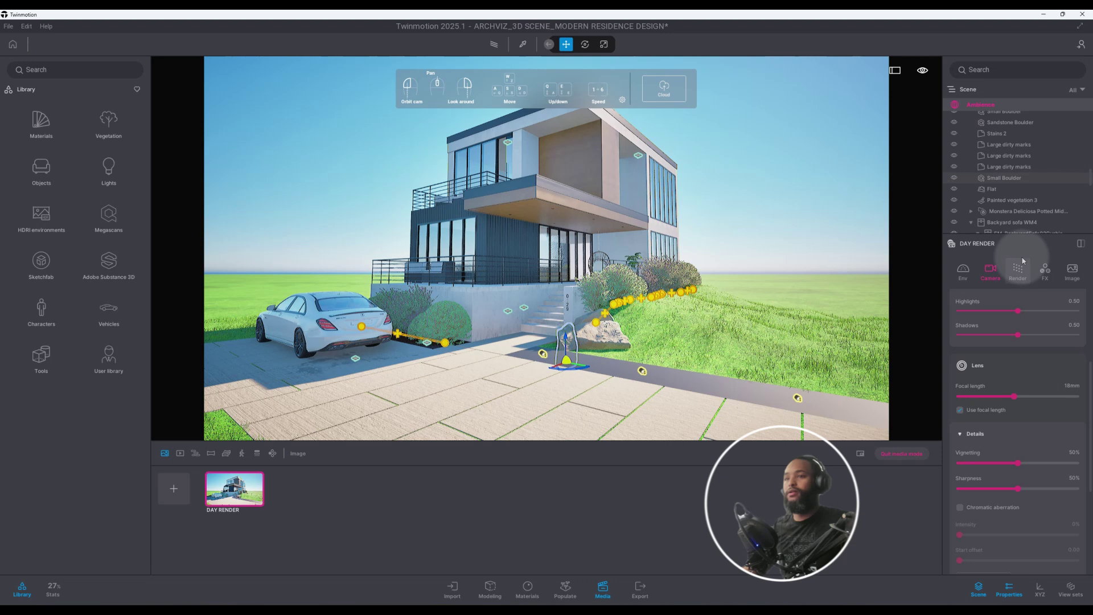
left_click(962, 276)
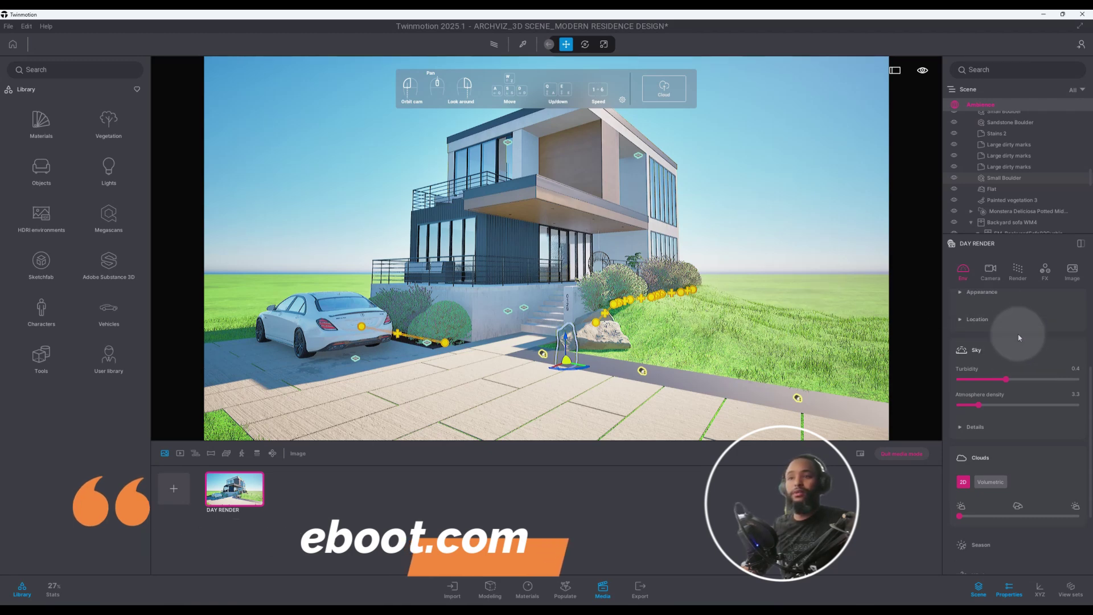
- Switch the DAY RENDER Env preset from Dynamic sky to HDRI
left_click_drag(1088, 398, 1087, 346)
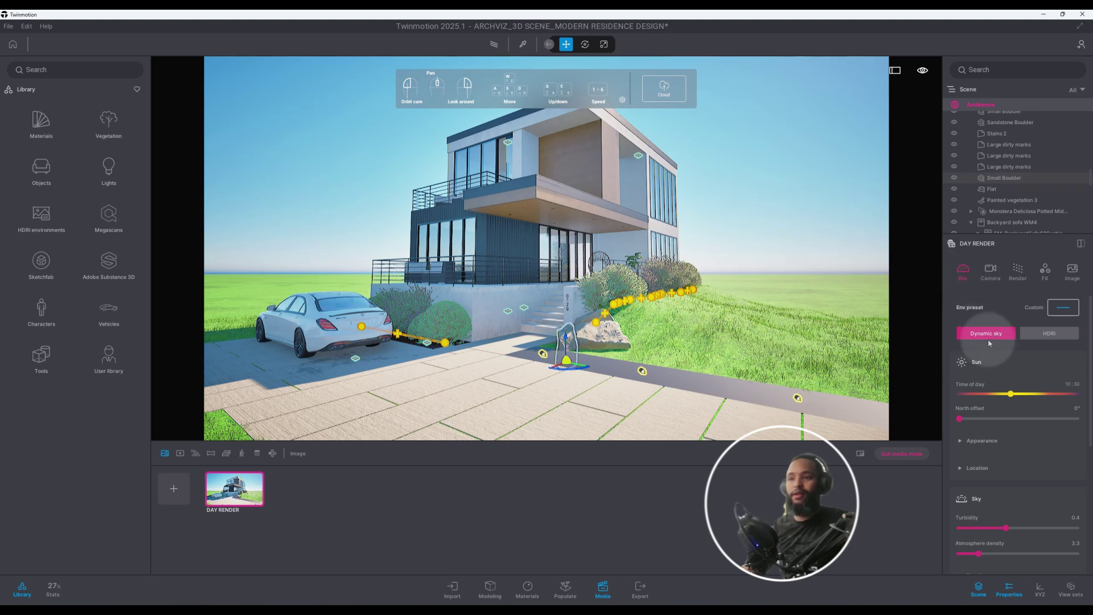
left_click(1045, 334)
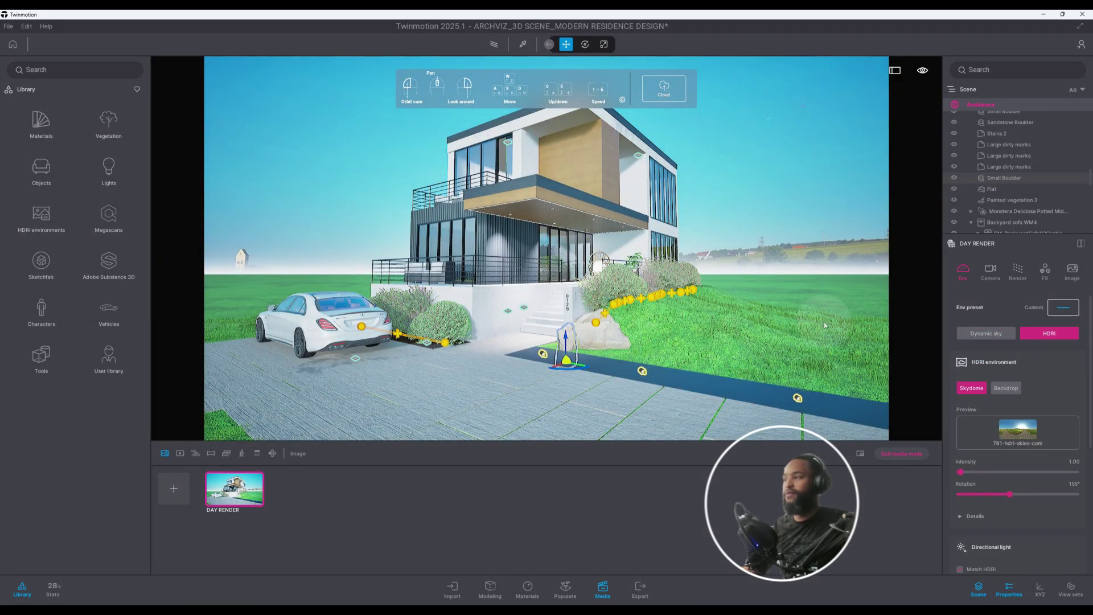
scroll(1043, 343, "down", 1)
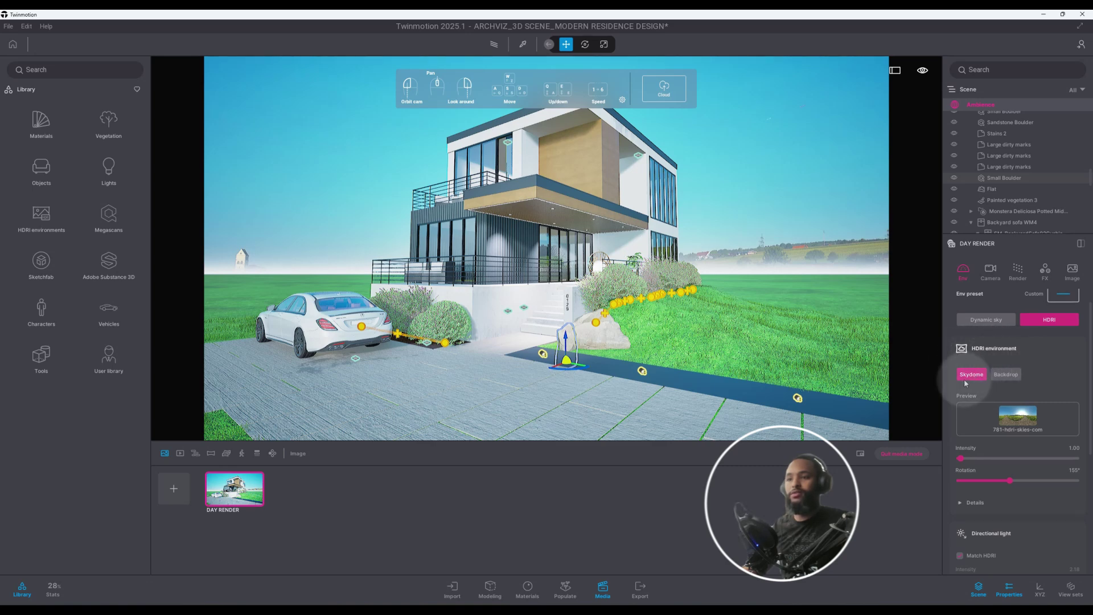
- Set the HDRI display mode to Backdrop instead of Skydome
left_click(1011, 375)
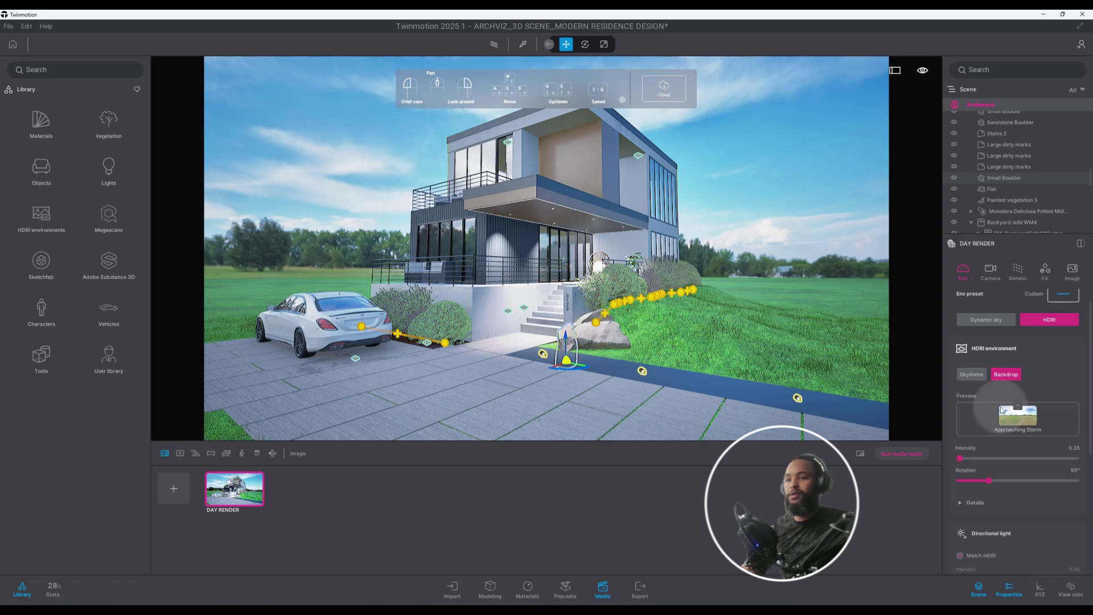
mouse_move(1027, 434)
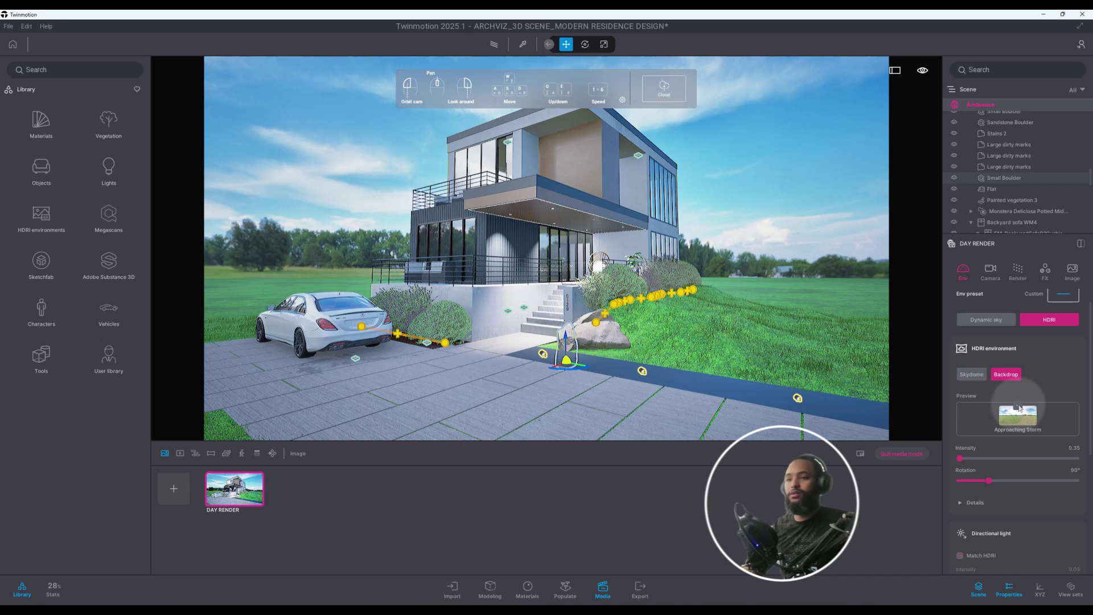
- Find the current HDRI in the library, browse the Outdoor HDRI list, then return to the top-level categories
left_click(1018, 408)
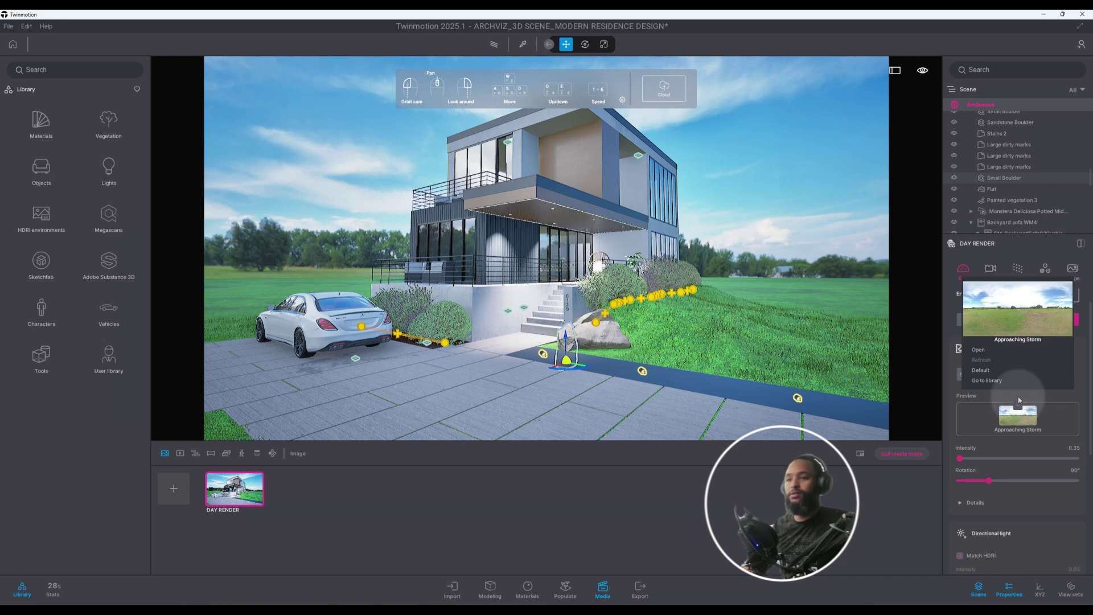
left_click(989, 380)
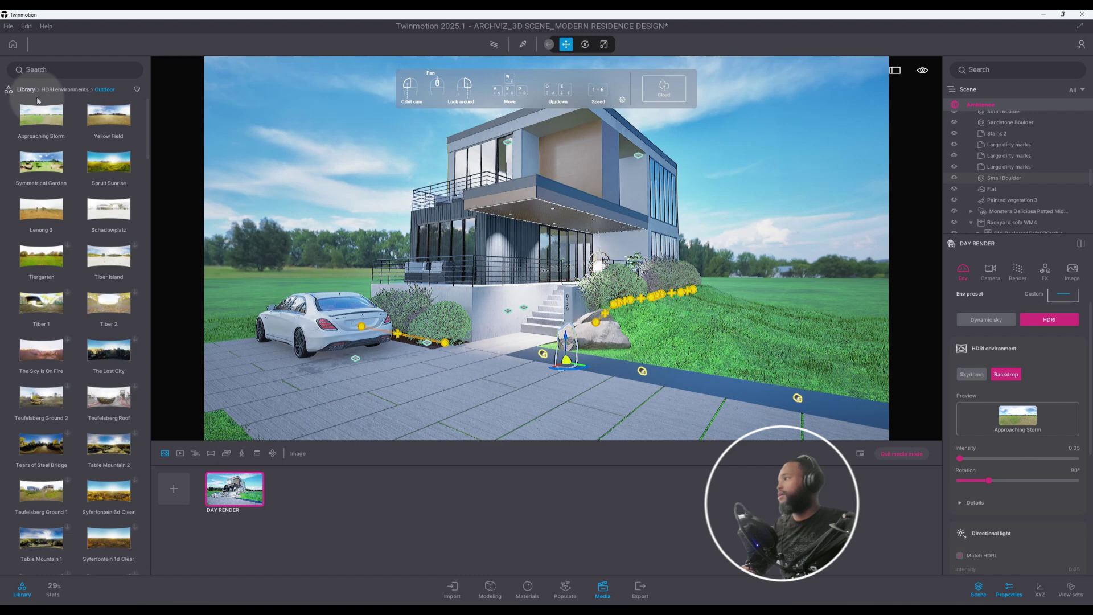
mouse_move(97, 180)
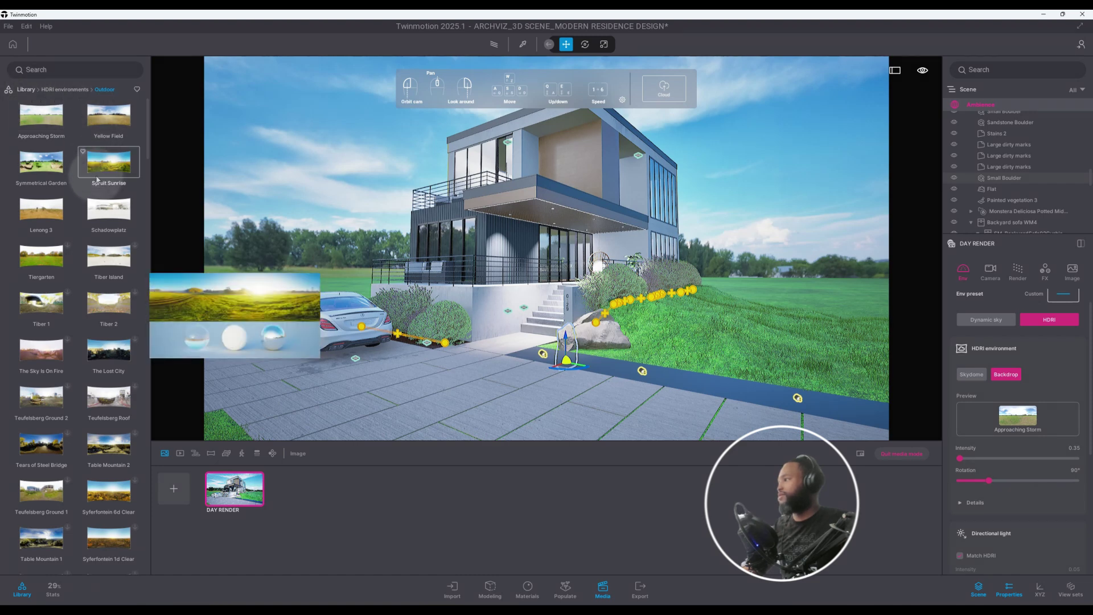
scroll(97, 182, "down", 2)
left_click_drag(144, 158, 31, 94)
left_click(30, 91)
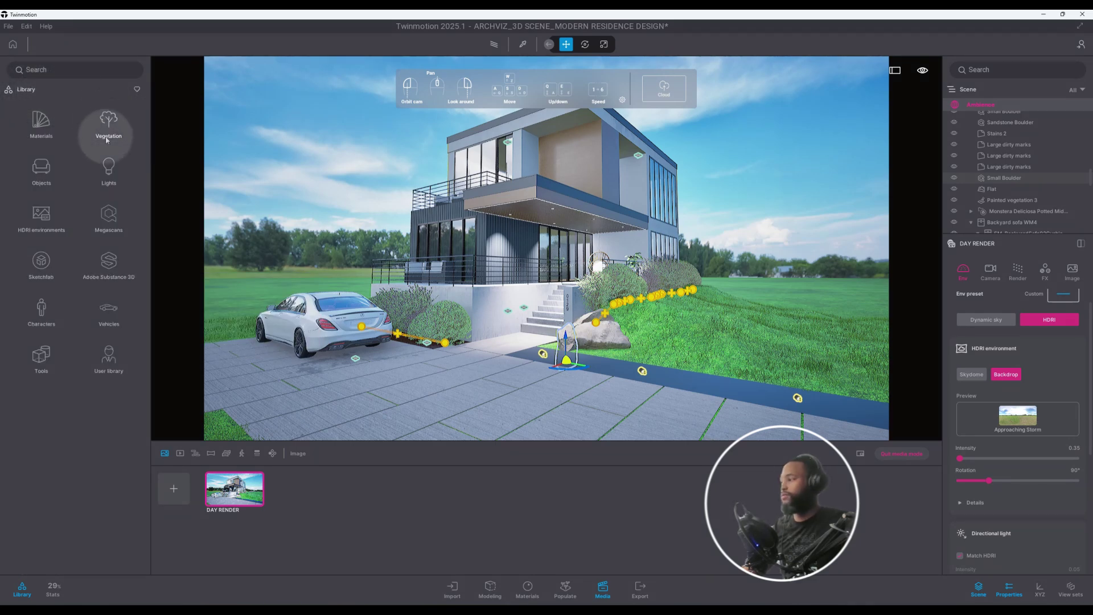
- Drag the 798-hdri-skies-com HDRI from the user library's Local HDRIs folder onto the viewport
left_click(108, 359)
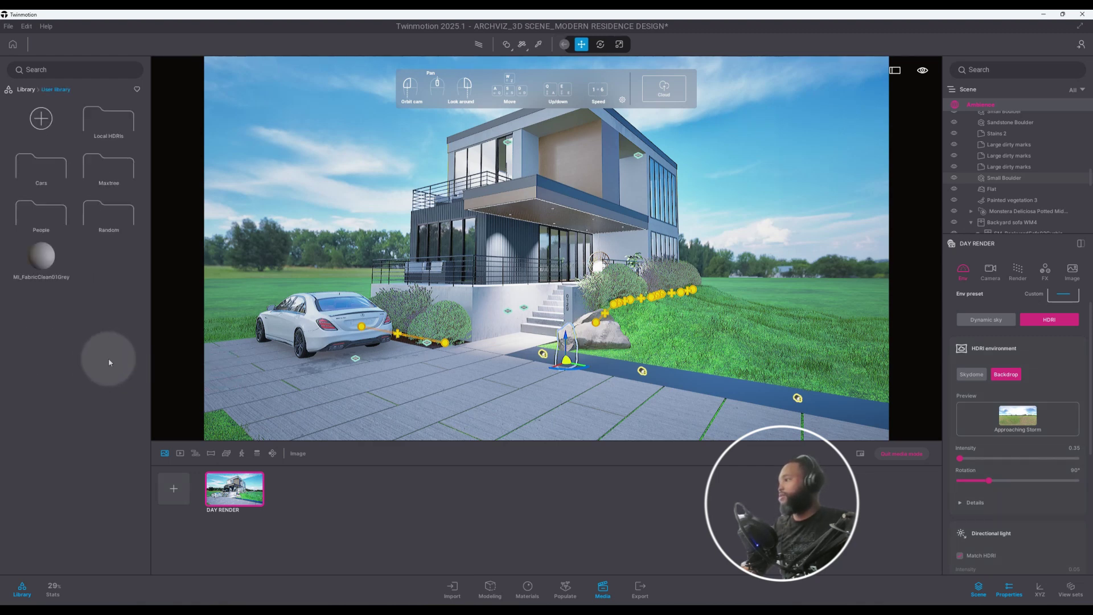
left_click(106, 123)
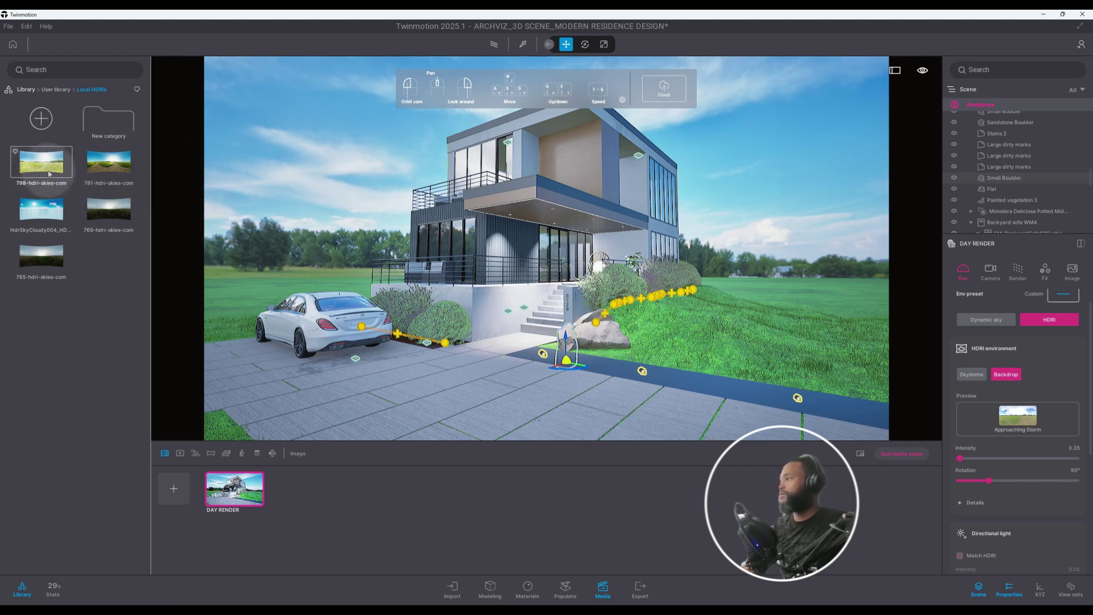
left_click_drag(49, 171, 298, 194)
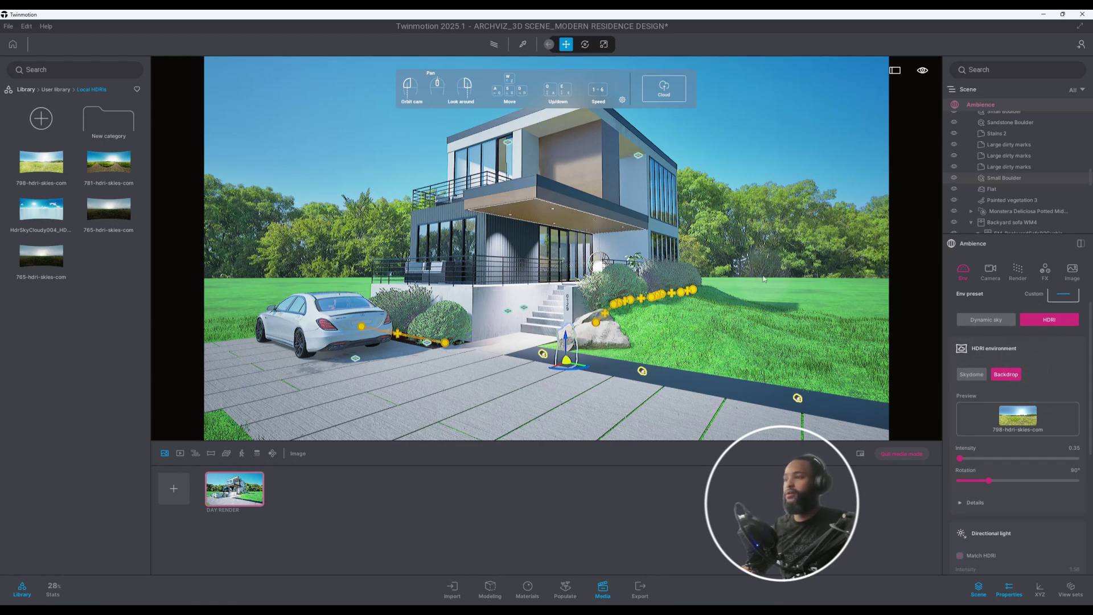
mouse_move(1024, 411)
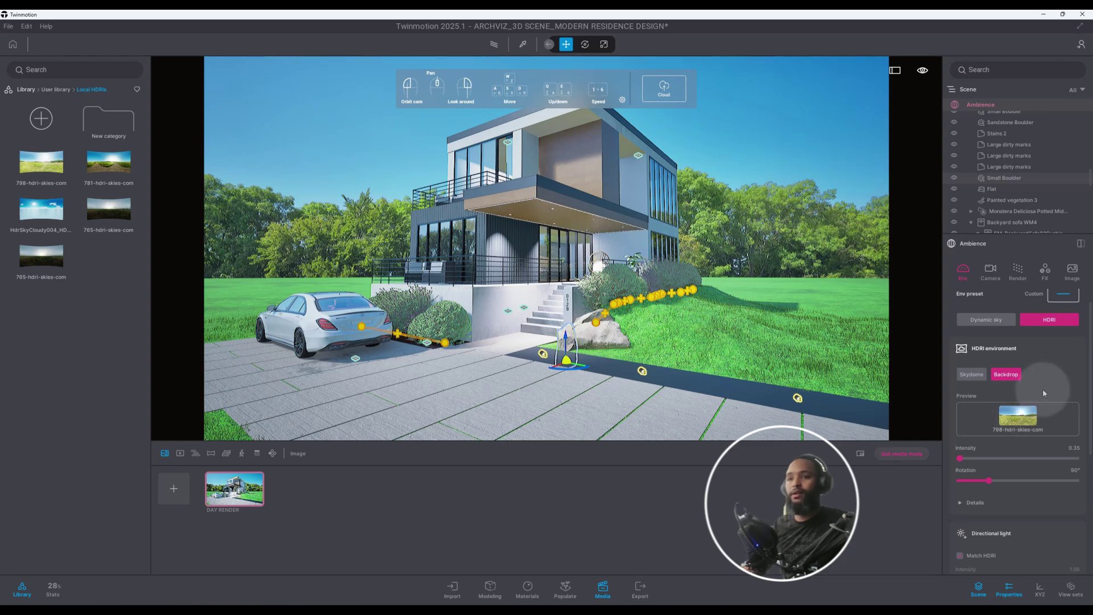
scroll(1043, 390, "down", 1)
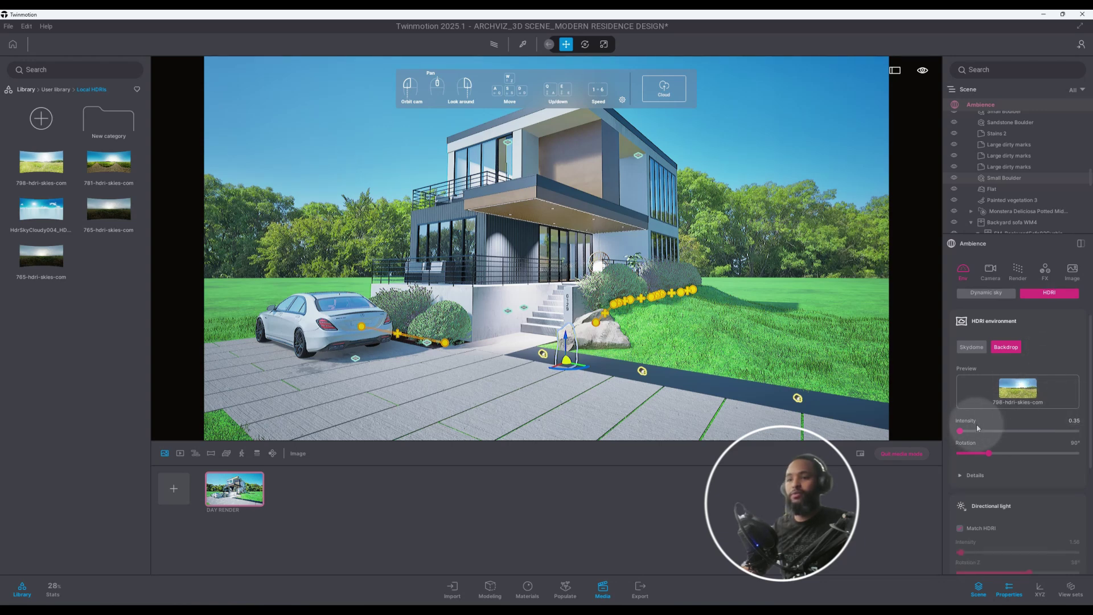
- Set the 798-hdri-skies-com backdrop intensity to 10
left_click(1084, 420)
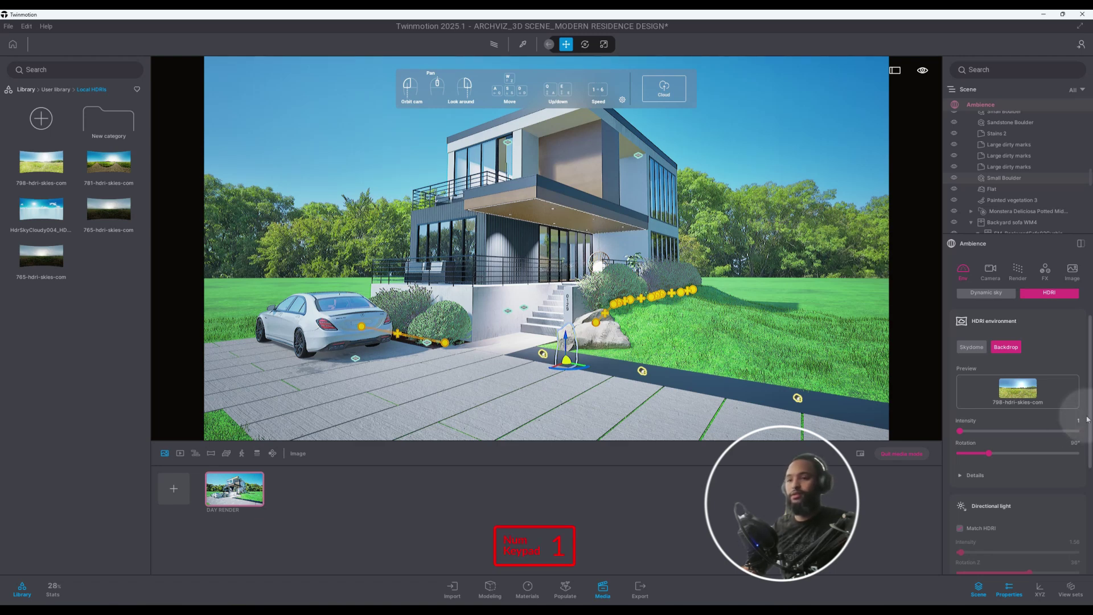
key("Return")
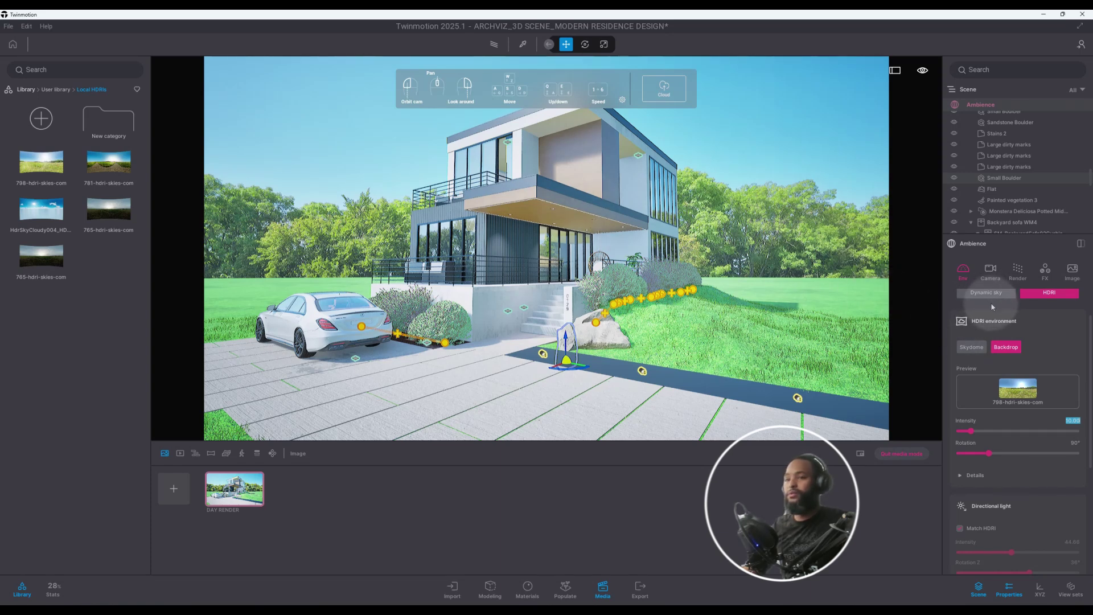
mouse_move(1005, 323)
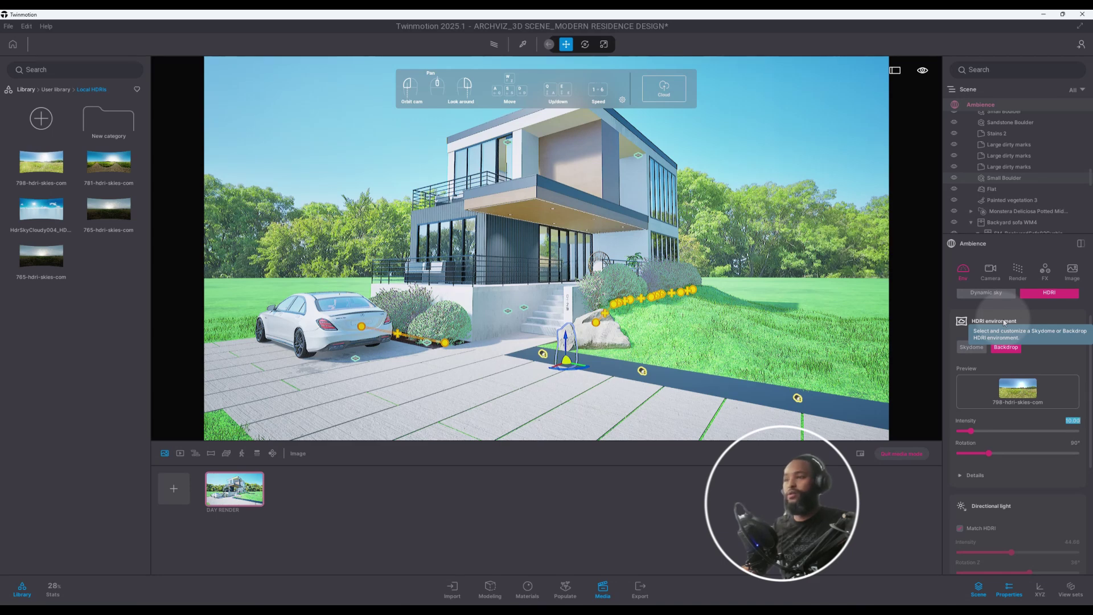
- Switch rendering to the path tracer at Low quality and expand its detailed settings
left_click(1020, 278)
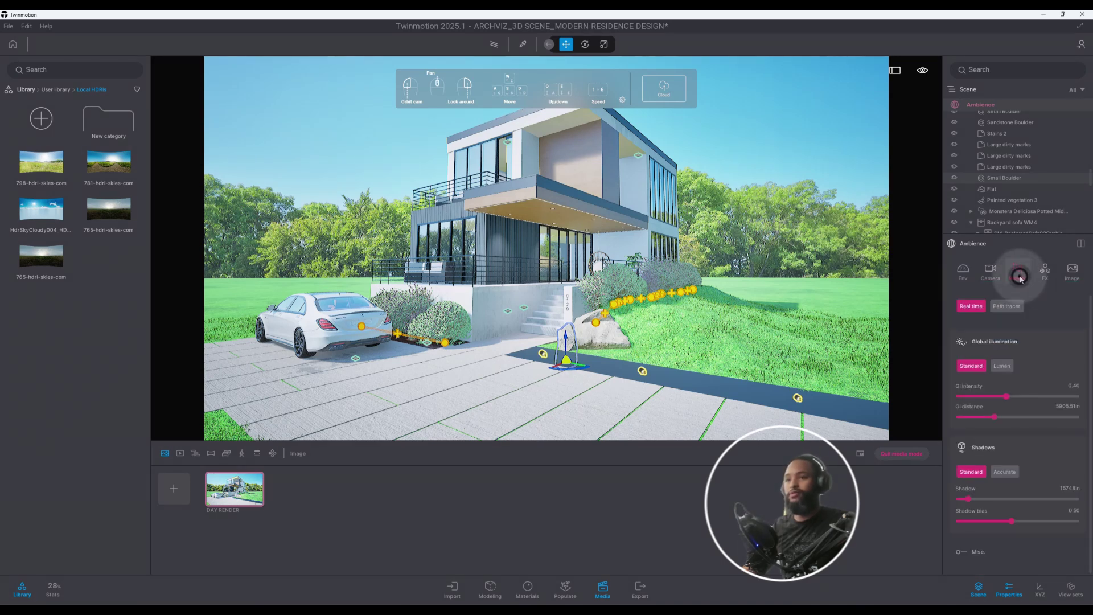
left_click(1018, 306)
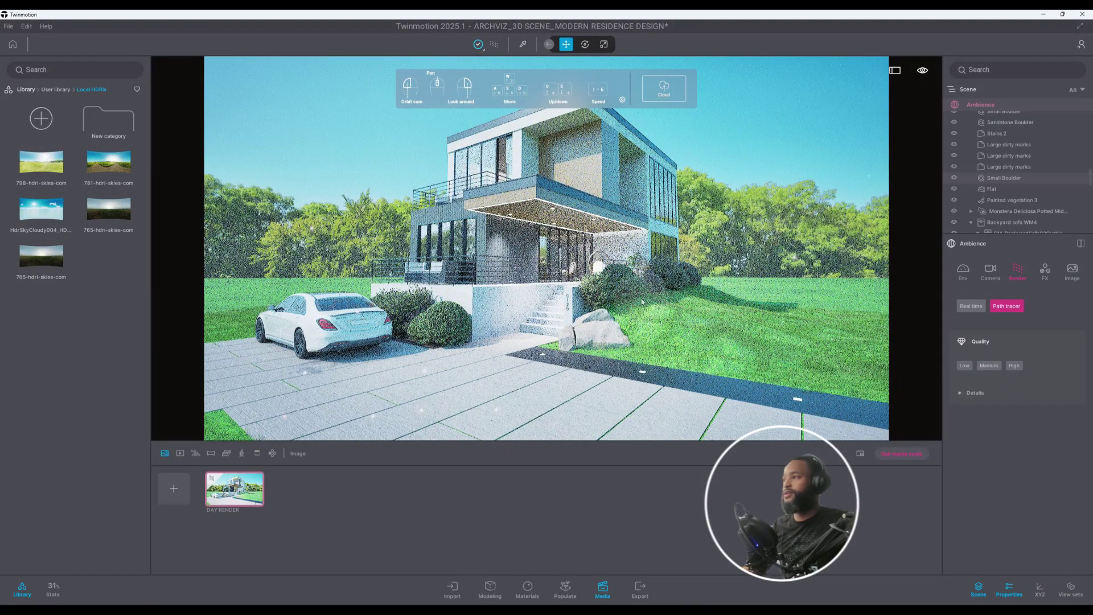
left_click(965, 365)
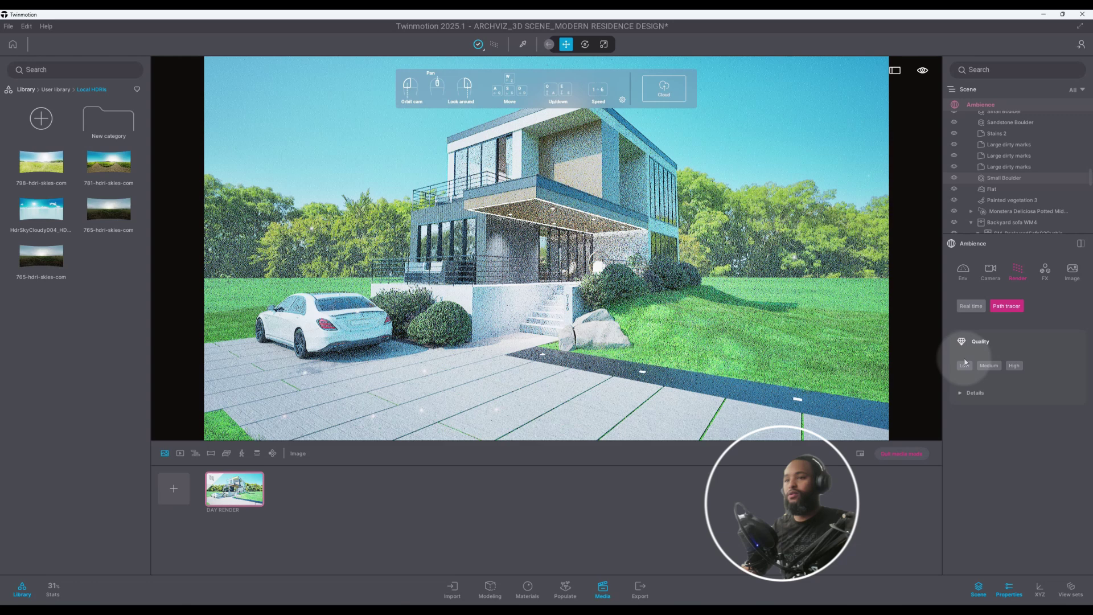
left_click(972, 393)
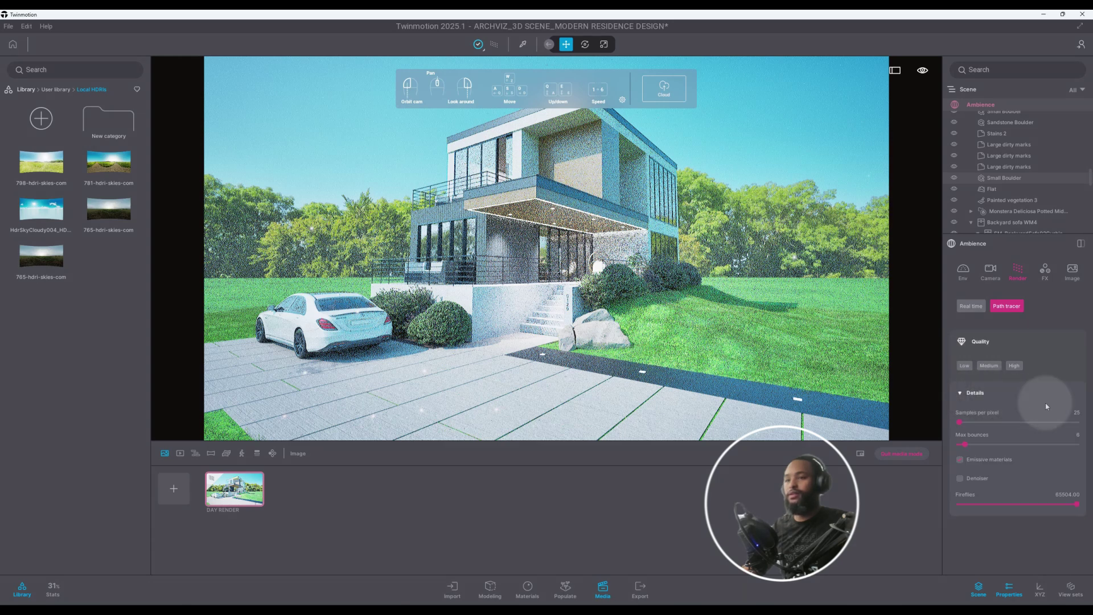
- Set 1024 samples per pixel, 20 max bounces and fireflies 5, and toggle the denoiser
left_click(1076, 412)
type("102")
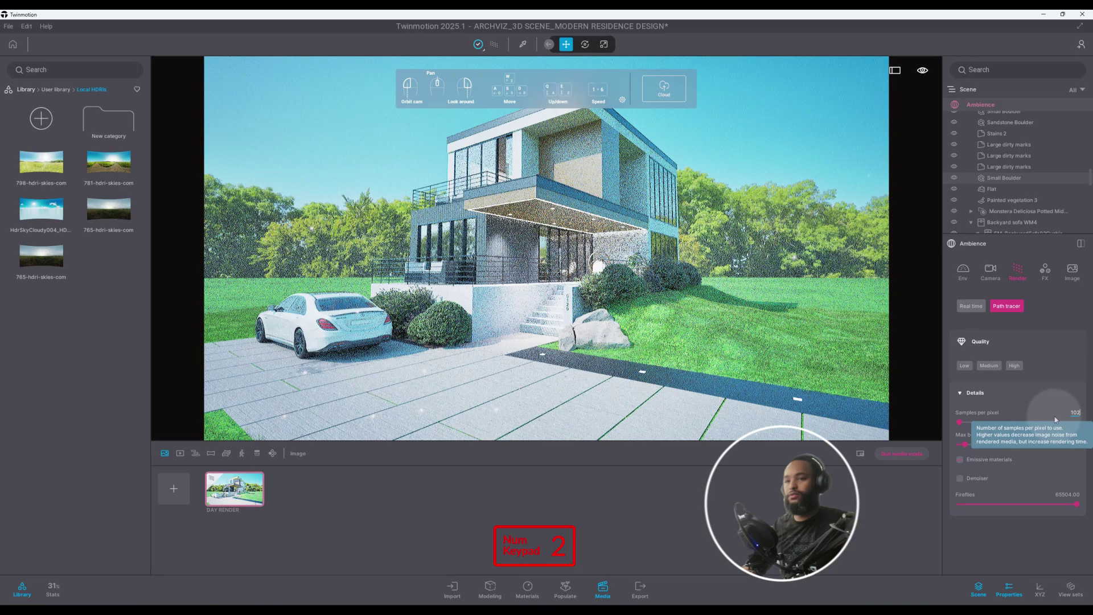
type("4")
key("Return")
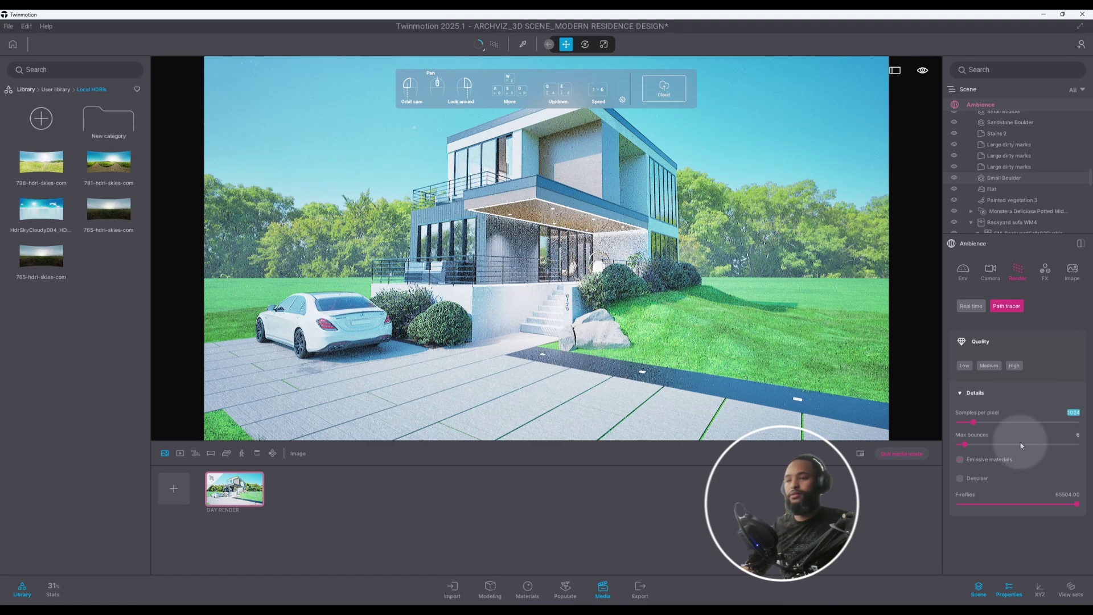
left_click(1077, 435)
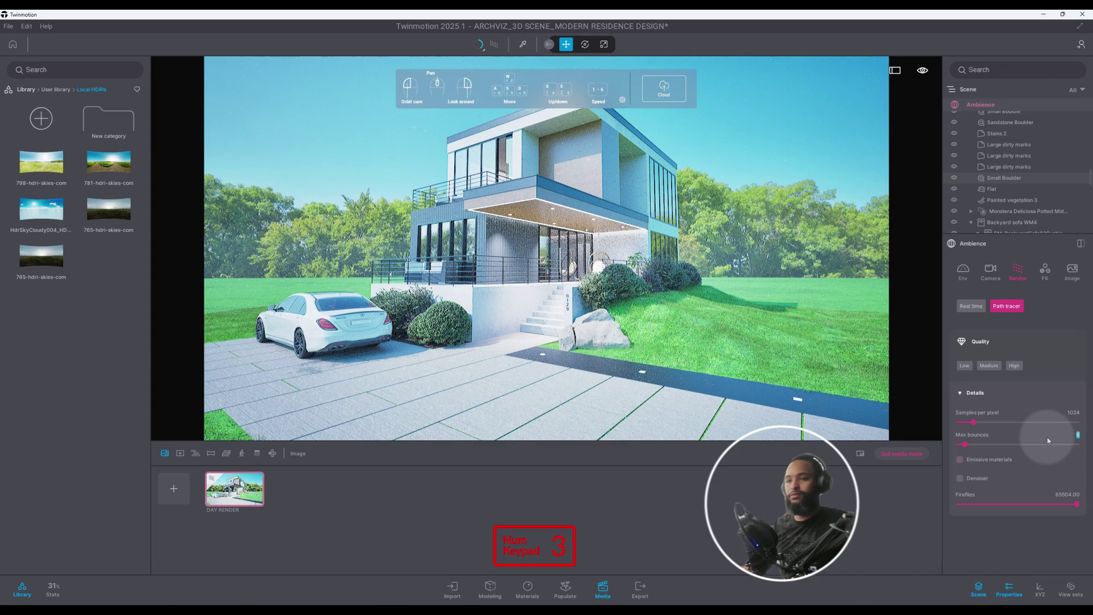
type("20")
key("Return")
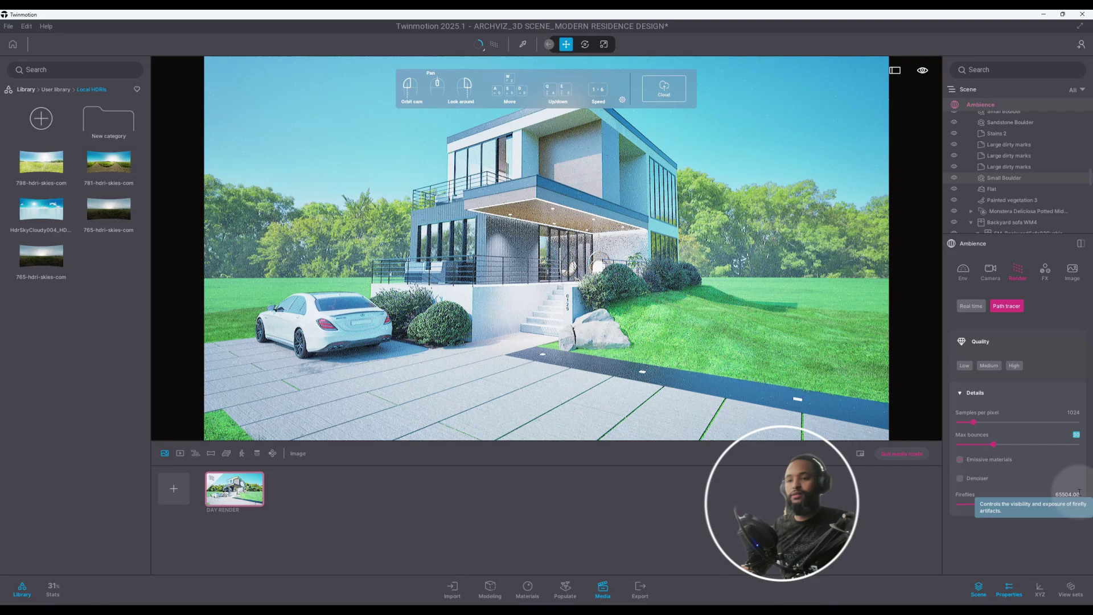
left_click(1060, 494)
key("Return")
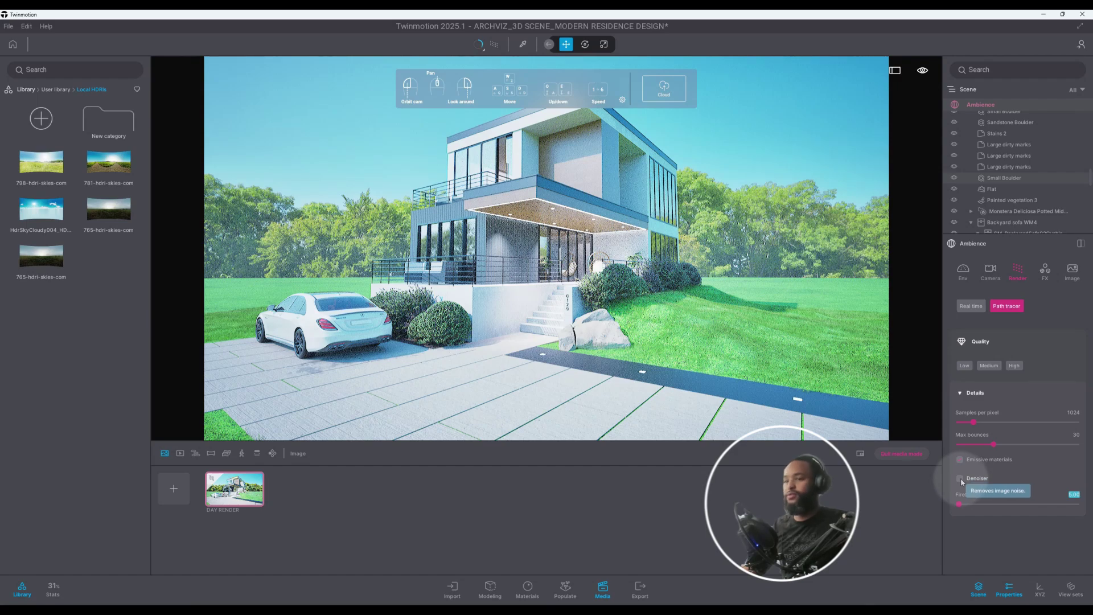
left_click(961, 478)
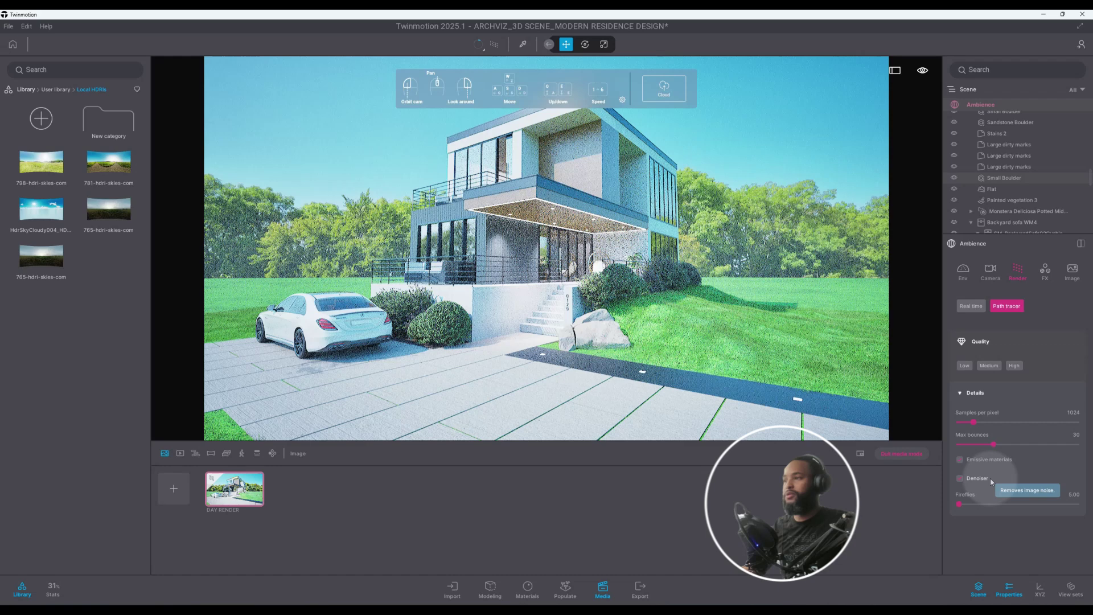
- In the environment settings, set the HDRI intensity to 10.0
left_click(971, 272)
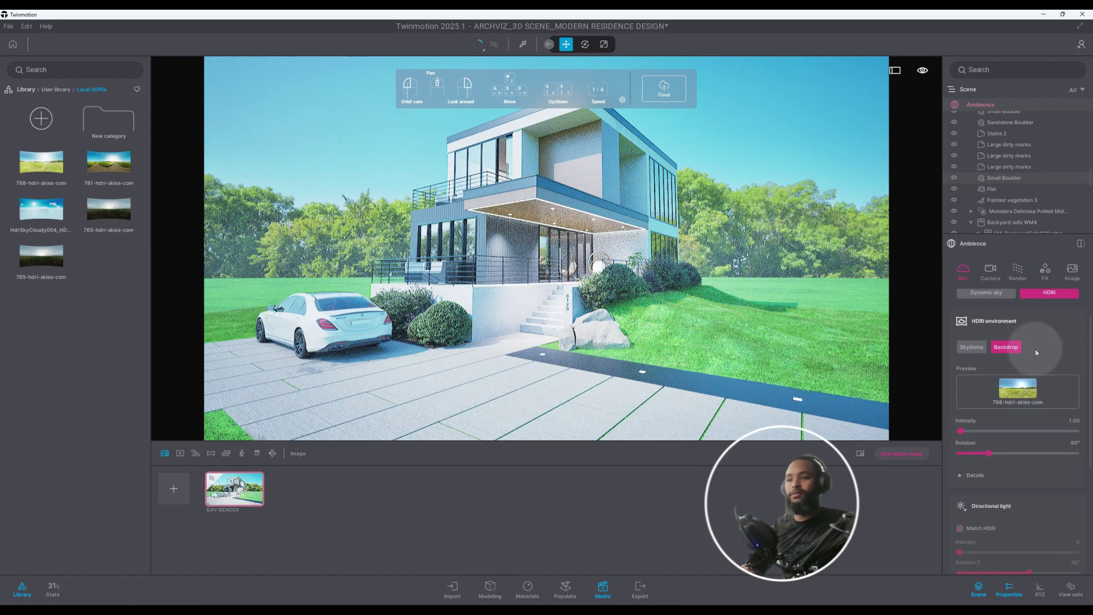
scroll(1035, 351, "down", 1)
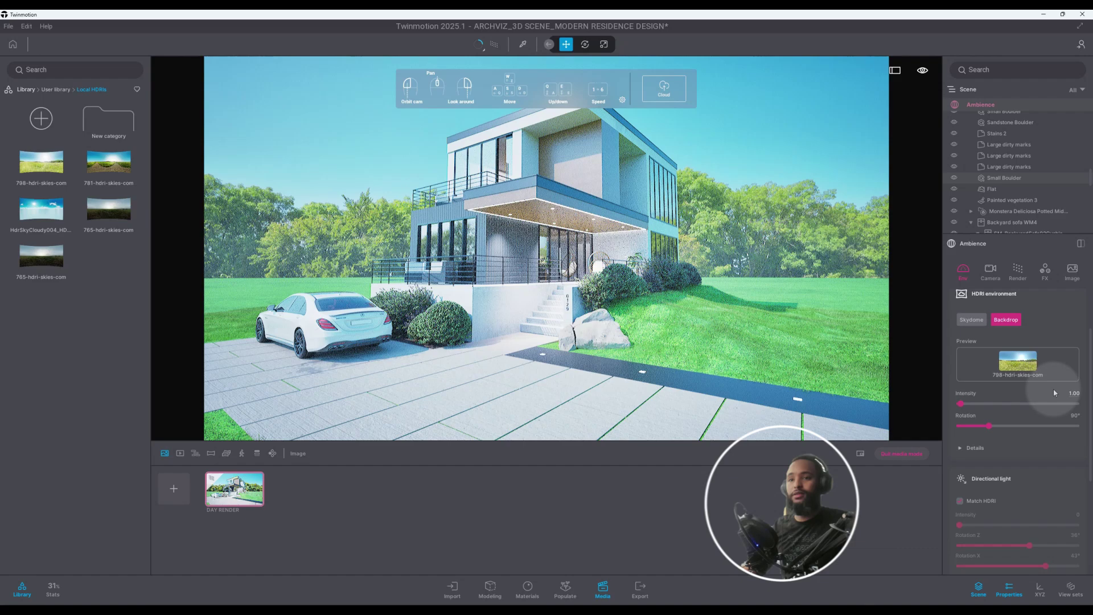
left_click(1075, 393)
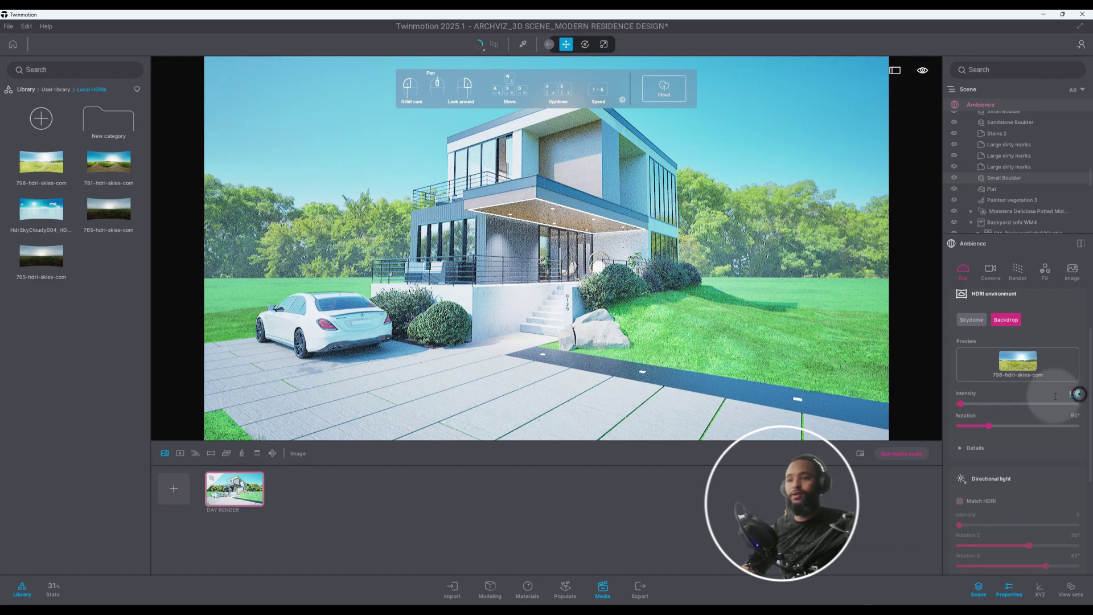
type("10.0")
key("Return")
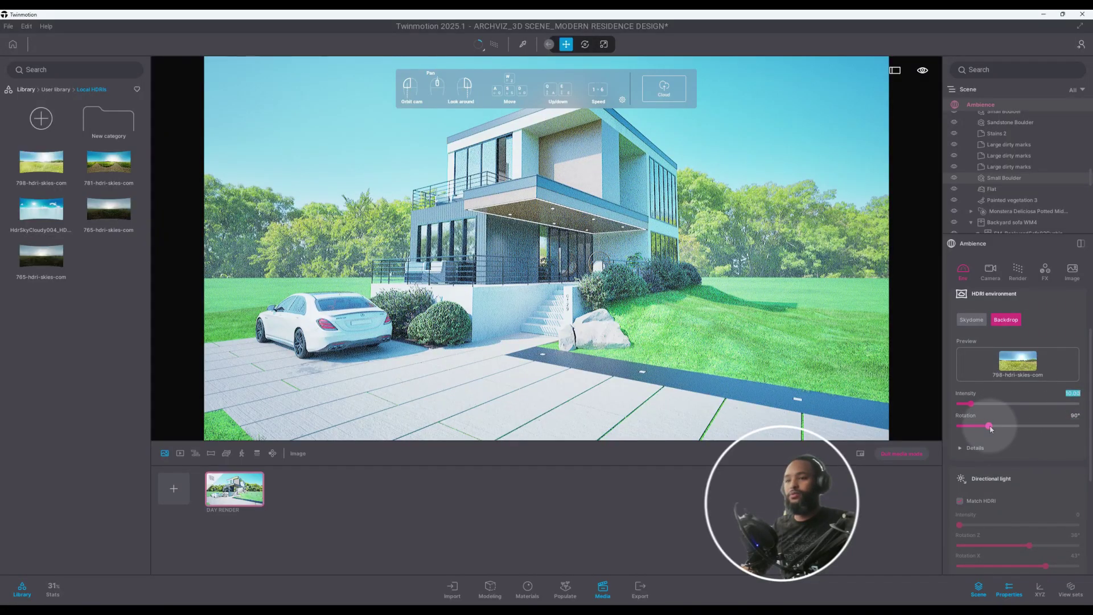
- Rotate the HDRI sky to 275°
left_click_drag(988, 426, 1077, 427)
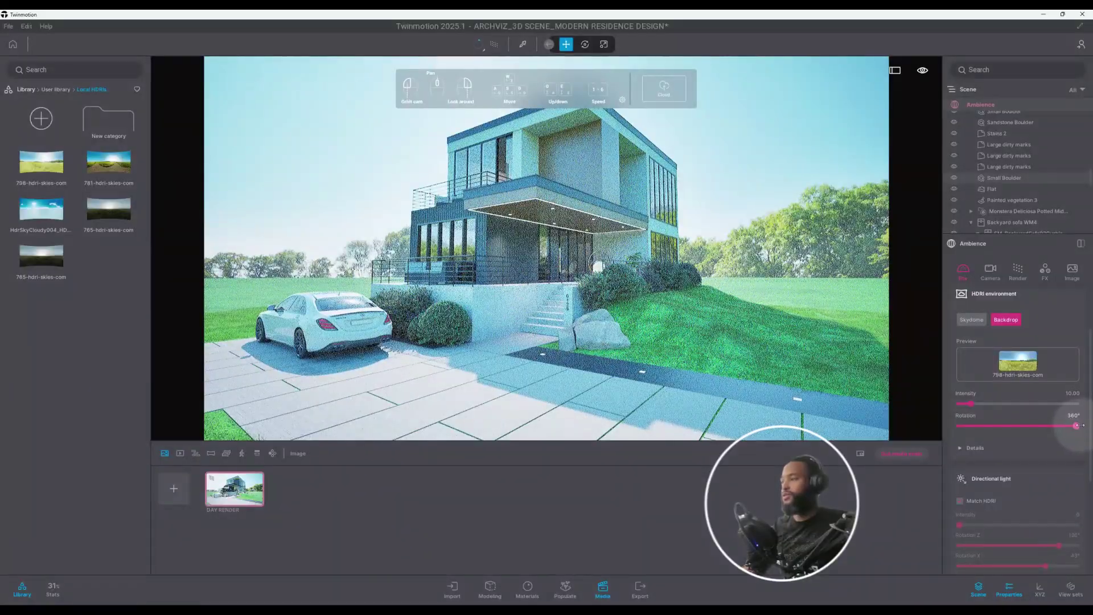
left_click_drag(1075, 424, 1058, 425)
left_click(1074, 416)
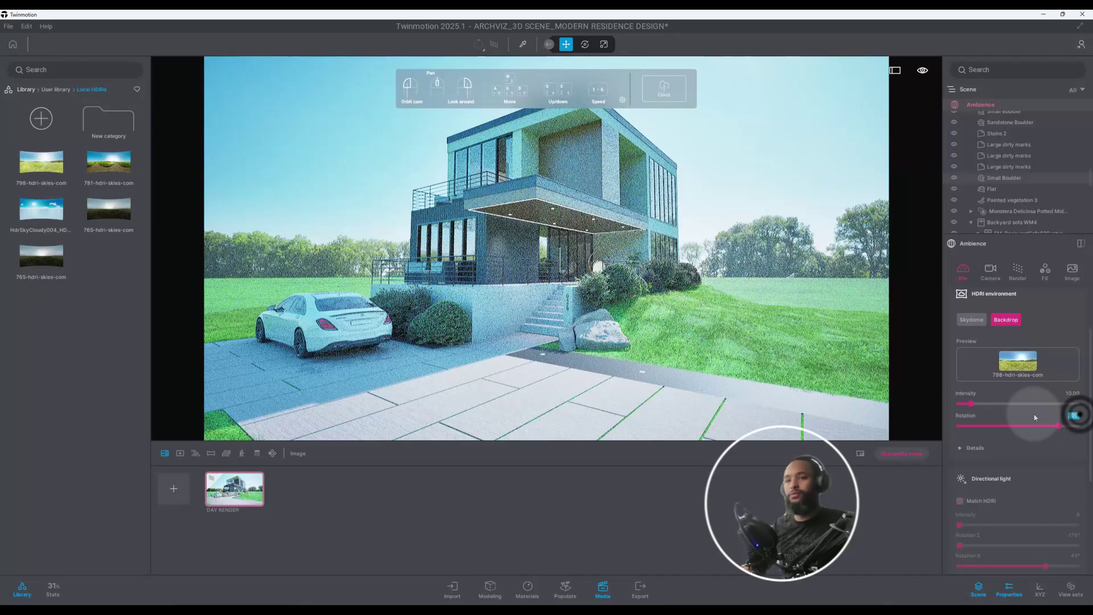
type("275")
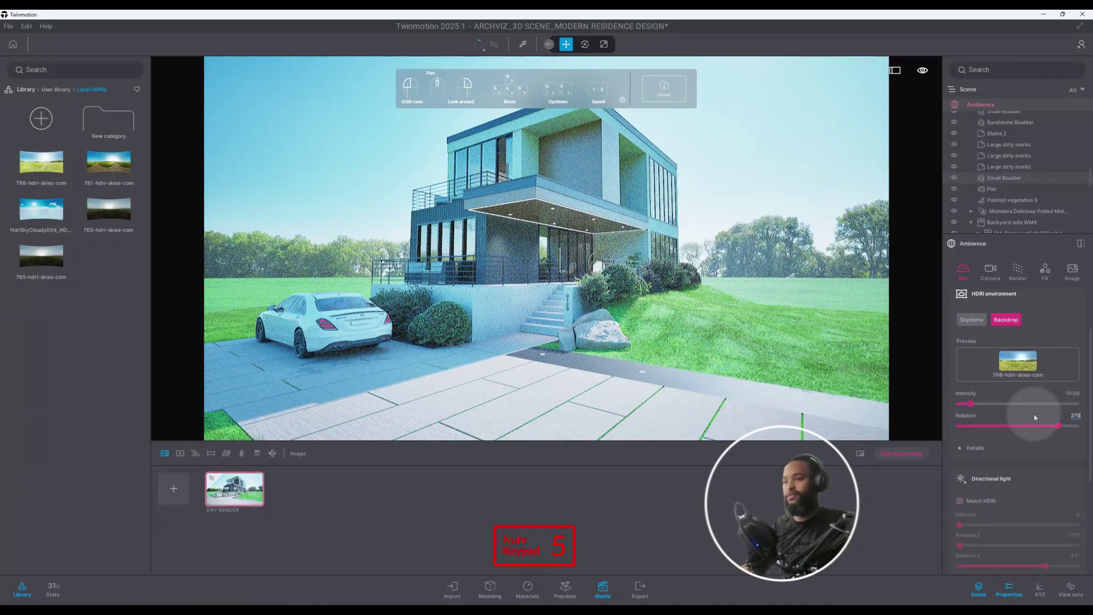
key("Return")
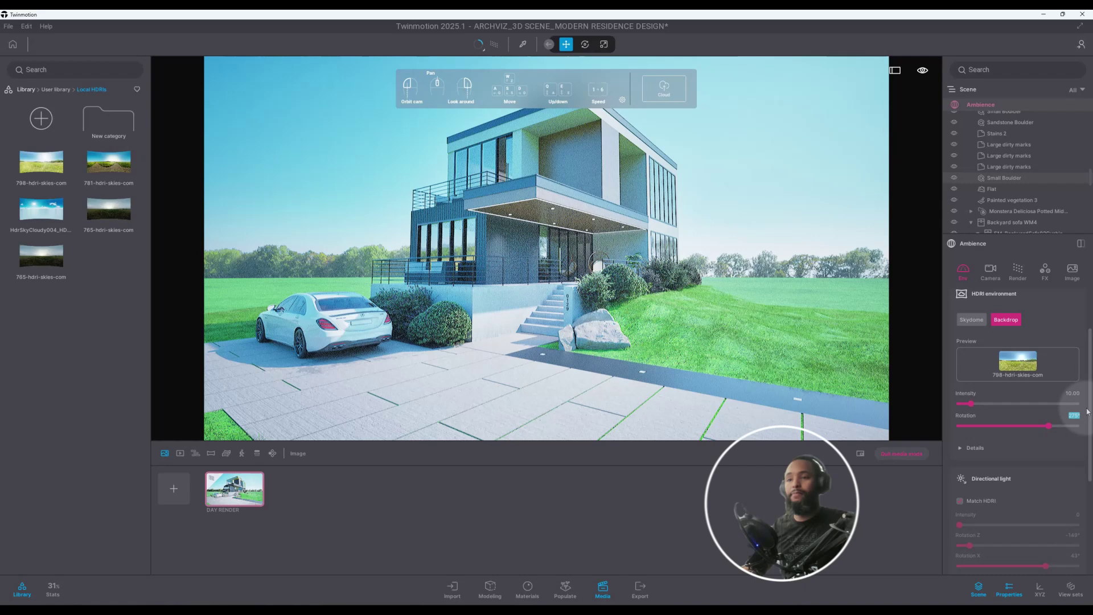
- Expand and collapse the HDRI positioning and directional light detail sections
left_click(1028, 454)
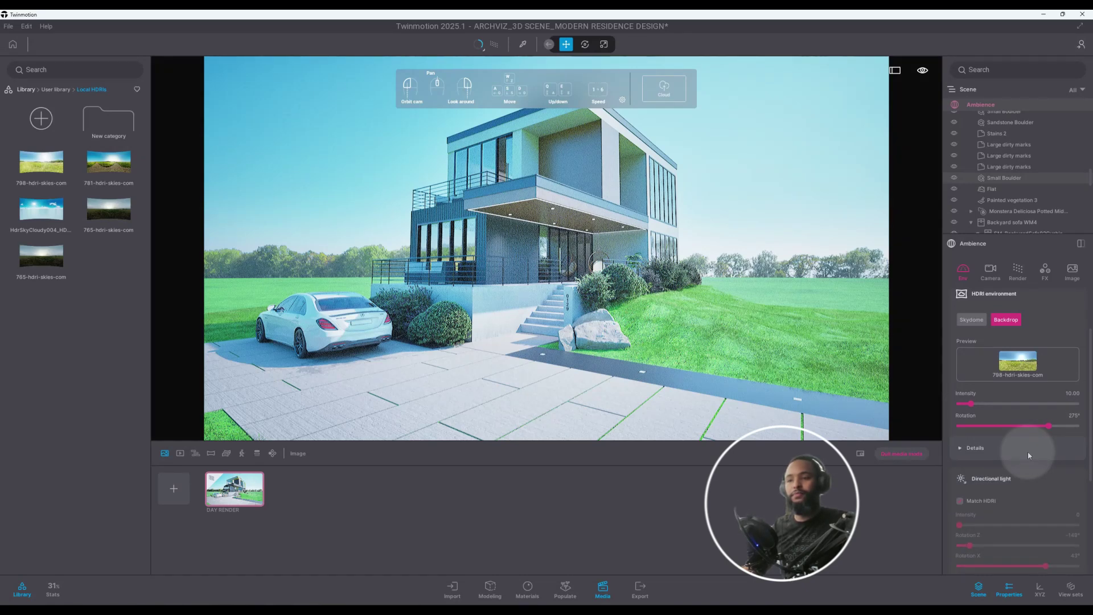
scroll(1028, 452, "down", 3)
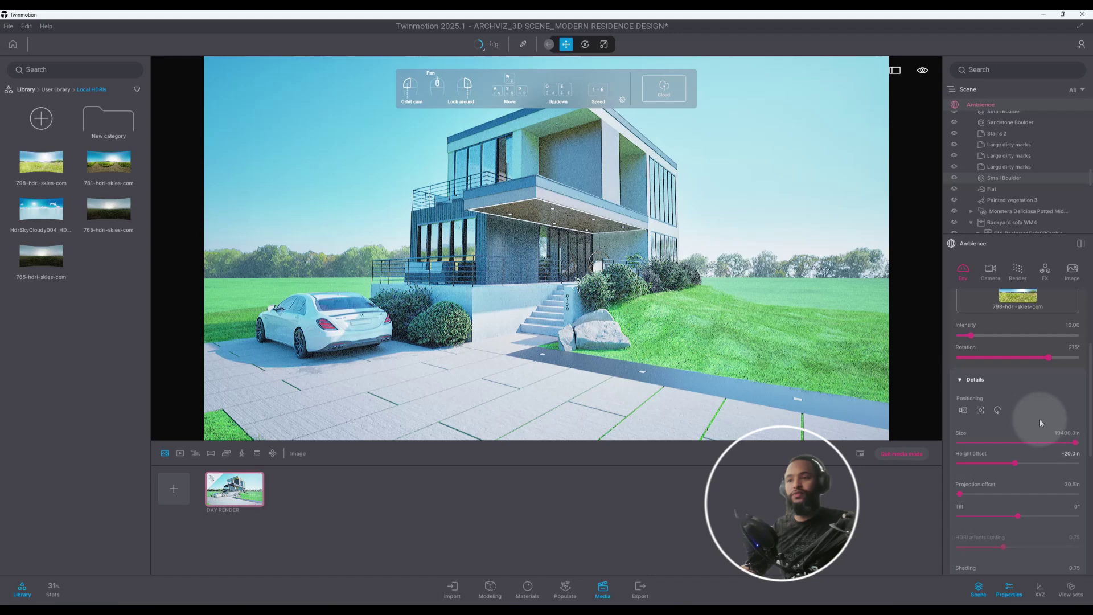
scroll(981, 353, "down", 2)
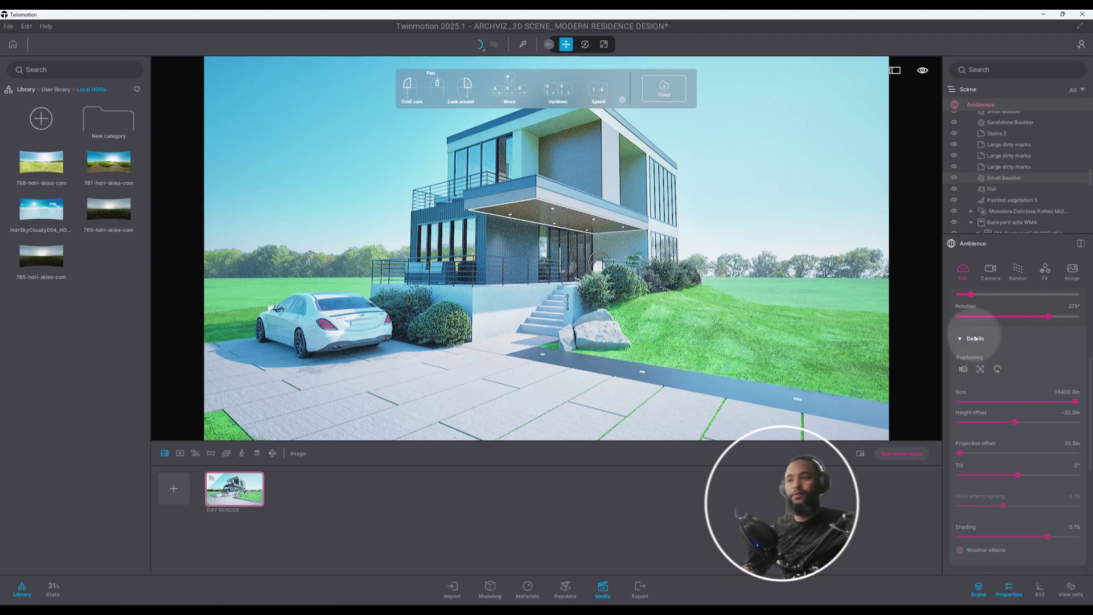
left_click(973, 338)
scroll(976, 337, "down", 1)
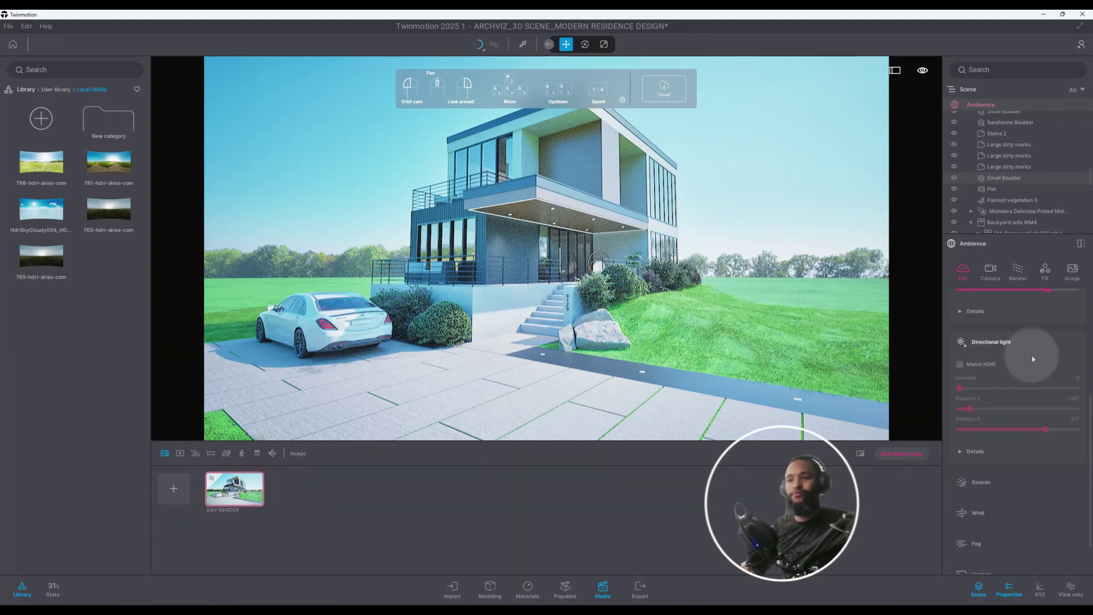
scroll(1033, 359, "down", 1)
scroll(1033, 359, "down", 1)
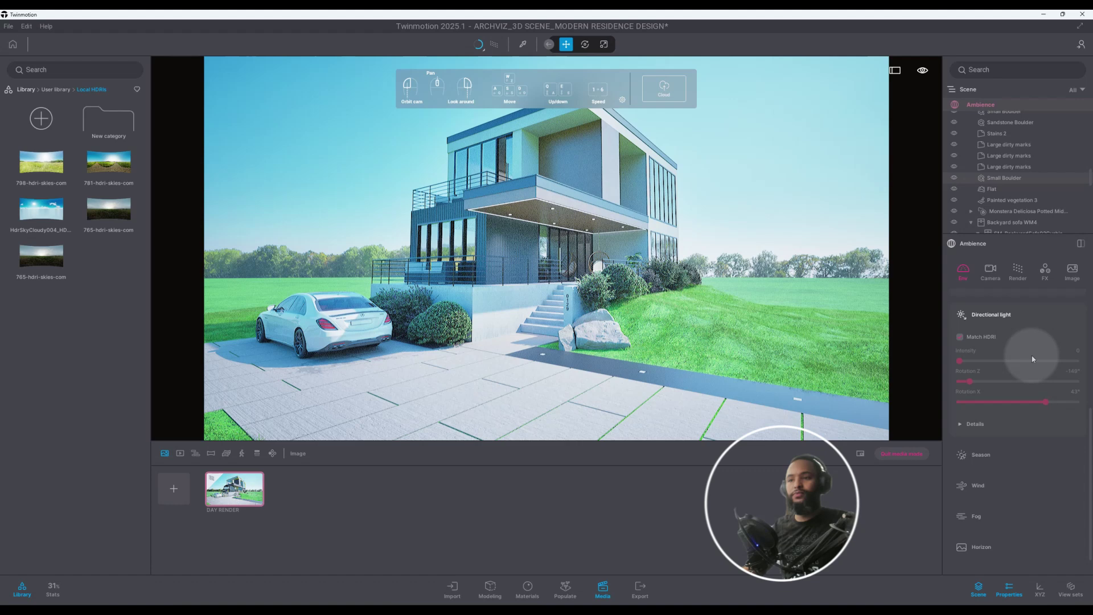
scroll(1032, 358, "down", 2)
left_click(1000, 400)
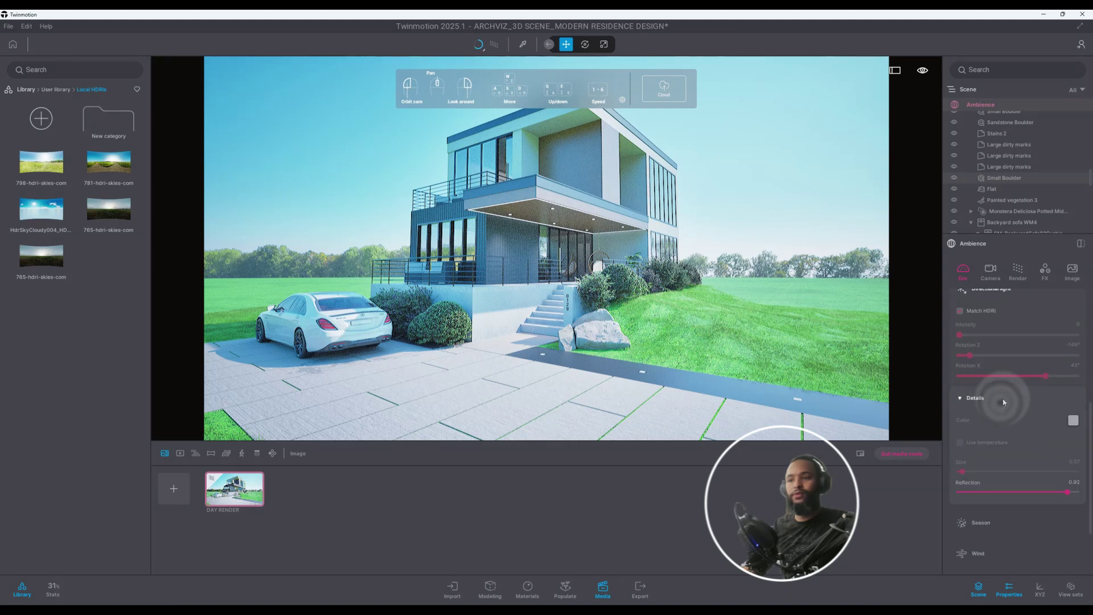
left_click(1003, 399)
scroll(1003, 401, "up", 15)
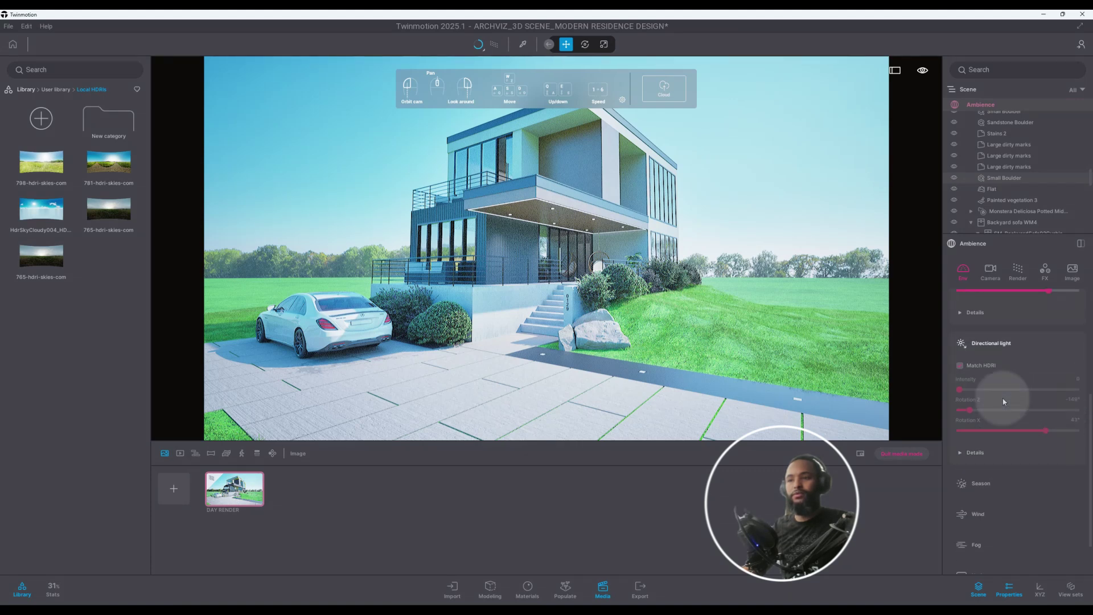
scroll(1003, 402, "up", 2)
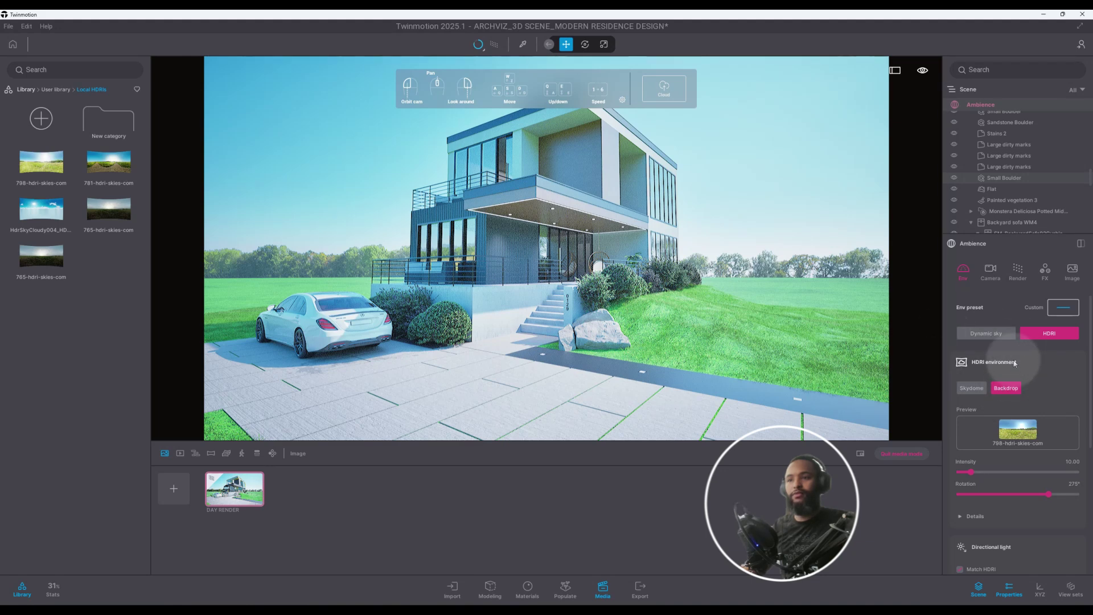
left_click(967, 286)
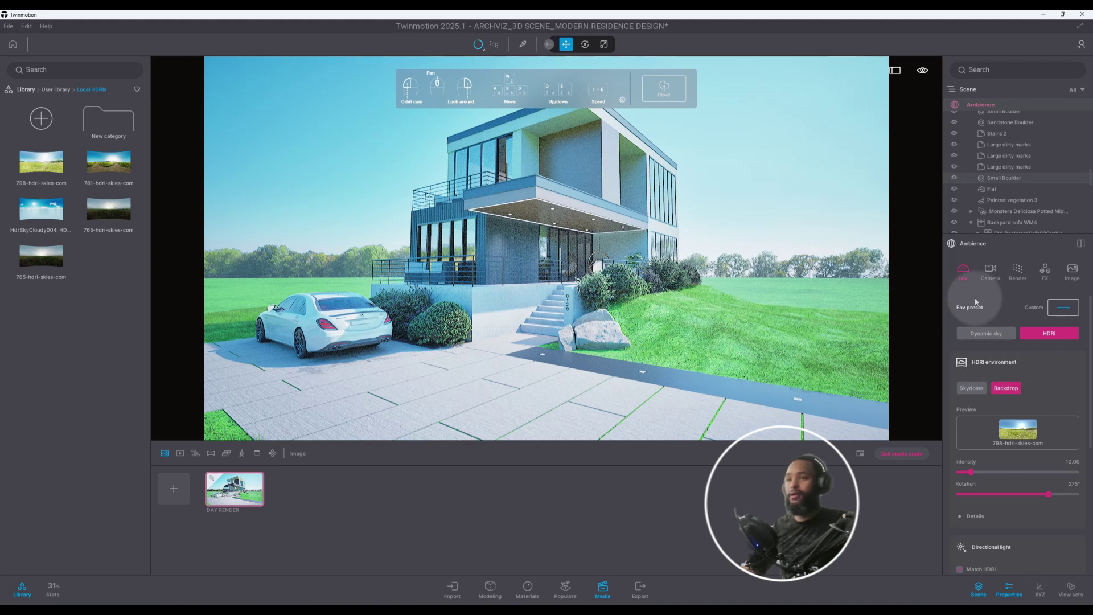
- Give the camera a 6900K white balance and 0.20 tint, and expand Local exposure
left_click(991, 276)
left_click(1056, 320)
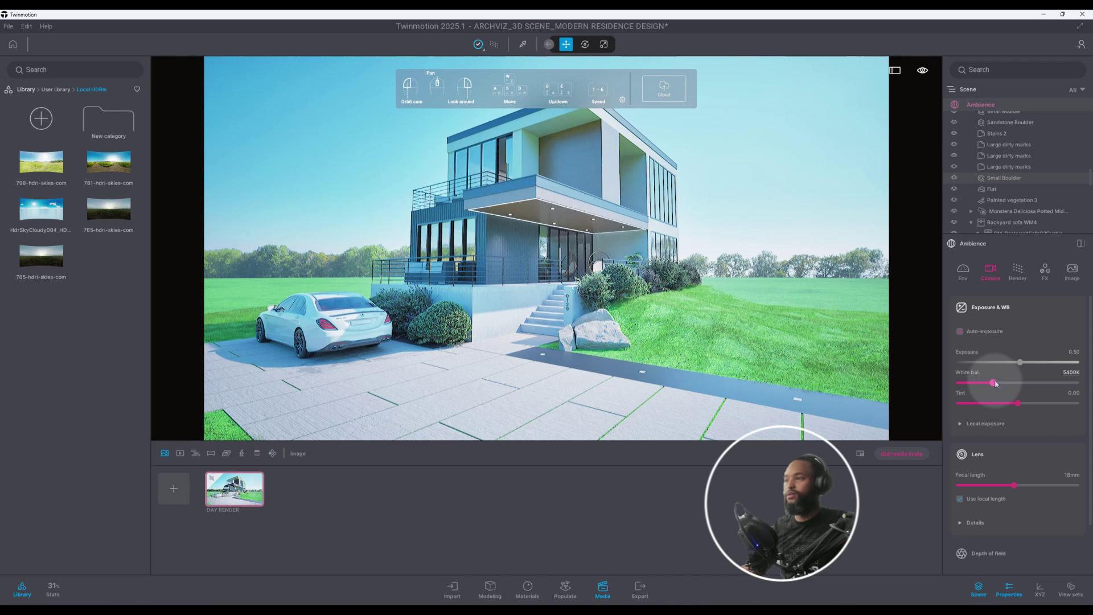
left_click(1070, 372)
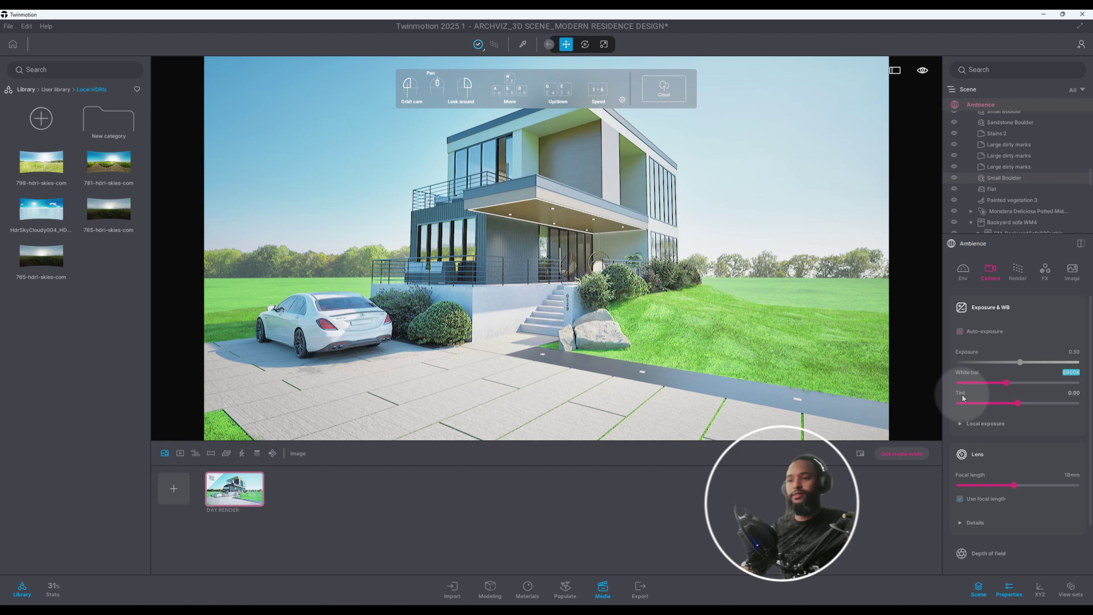
left_click(1074, 393)
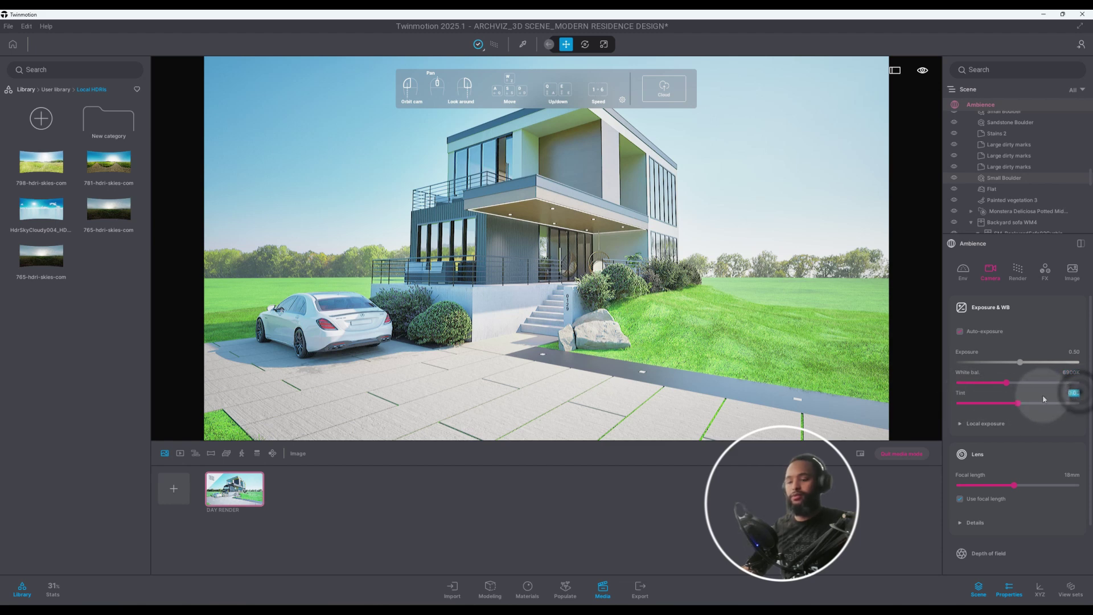
type("2")
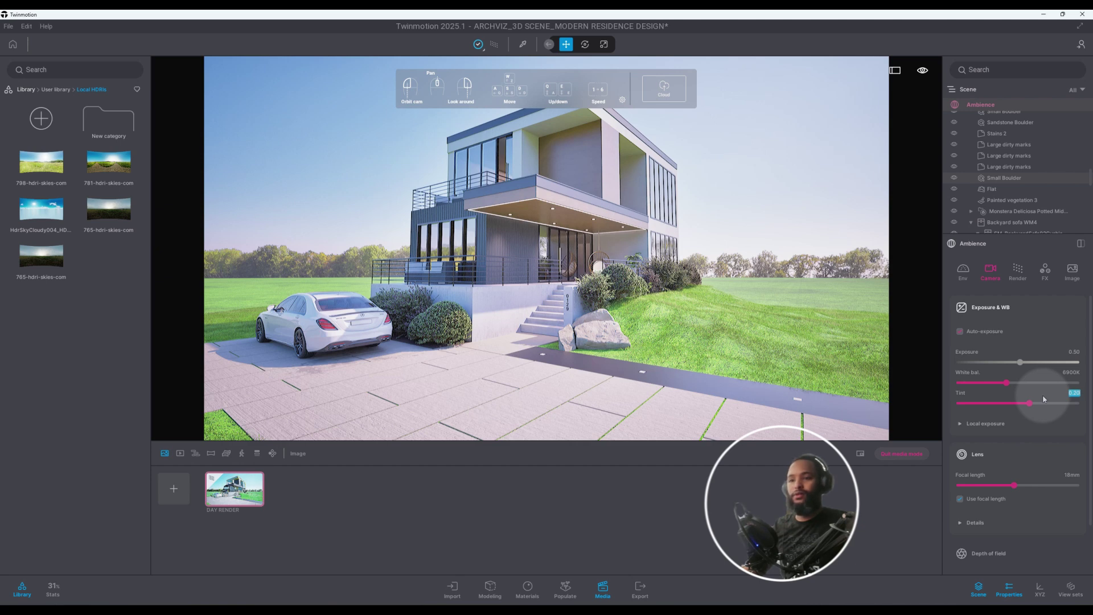
scroll(1030, 398, "down", 1)
left_click(1018, 398)
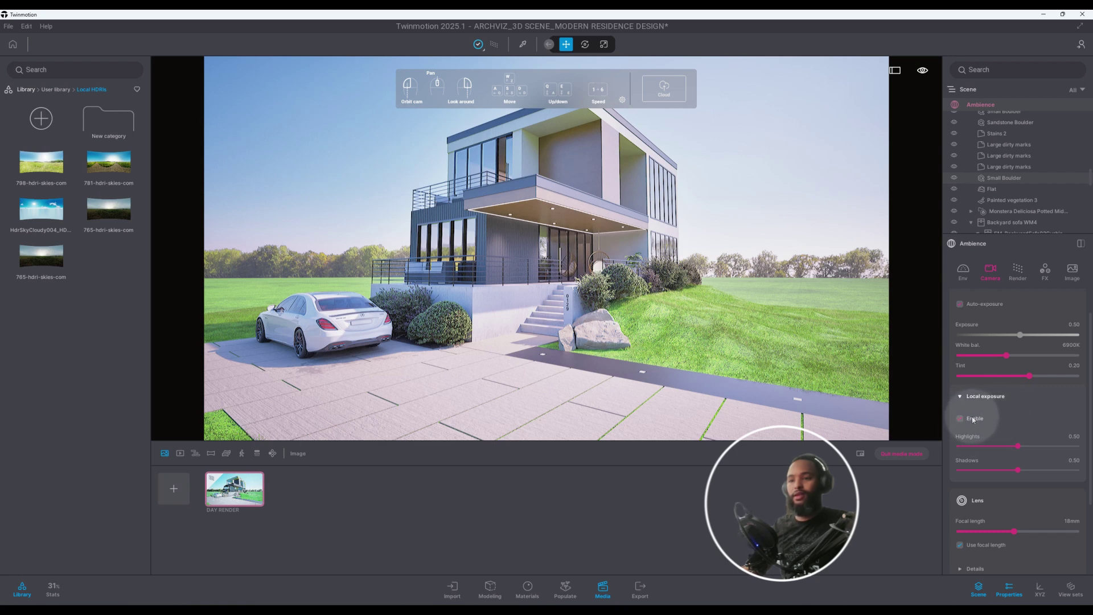
- Set local exposure Highlights to 0.35 and Shadows to 1.00
left_click(1074, 436)
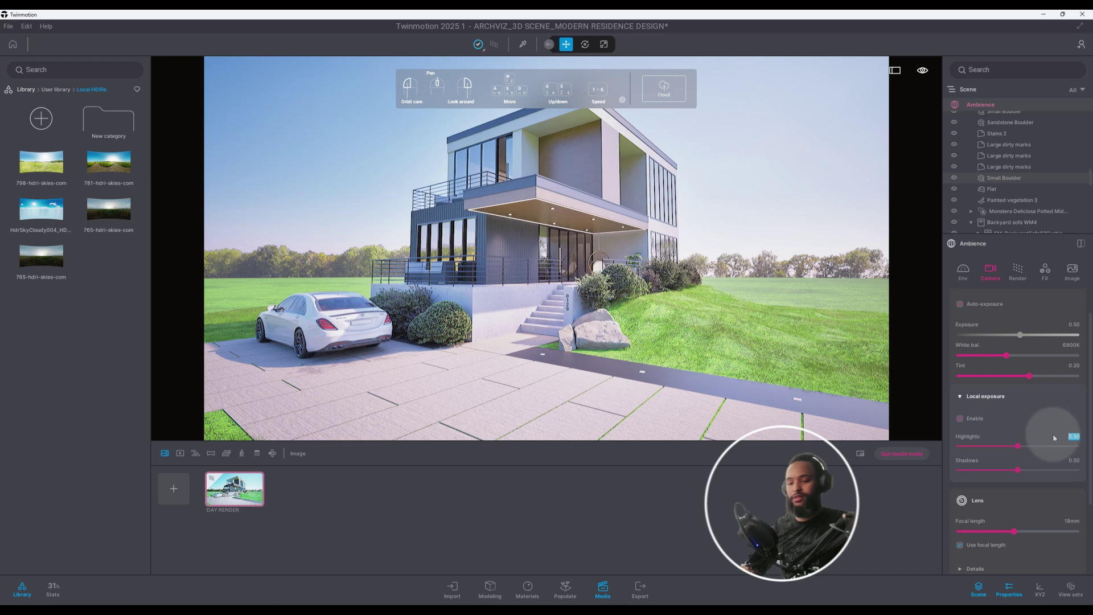
type("0.35")
key("Return")
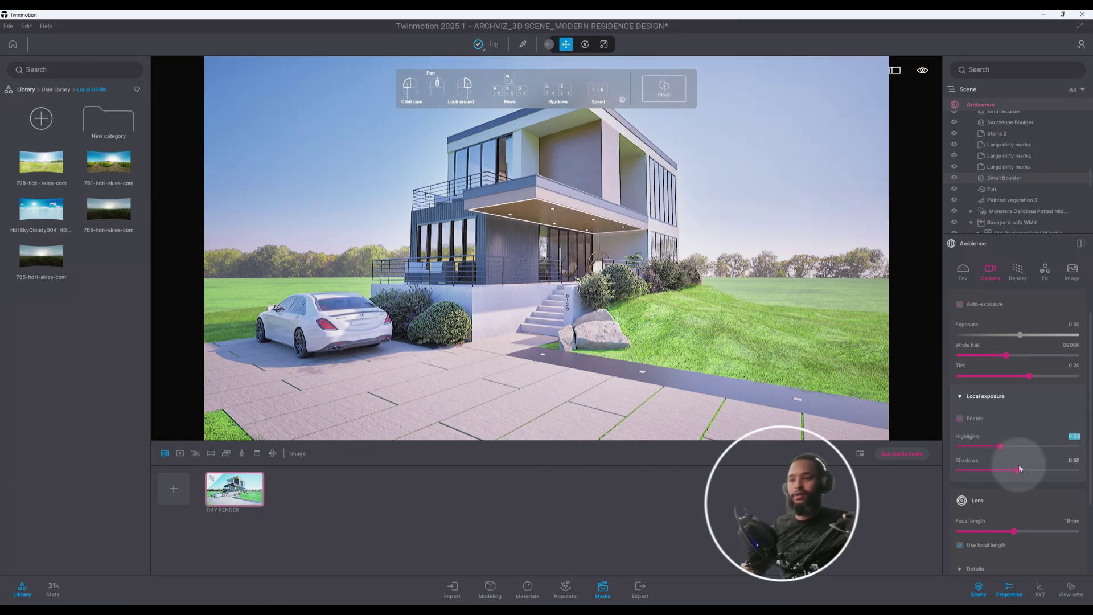
left_click(1073, 460)
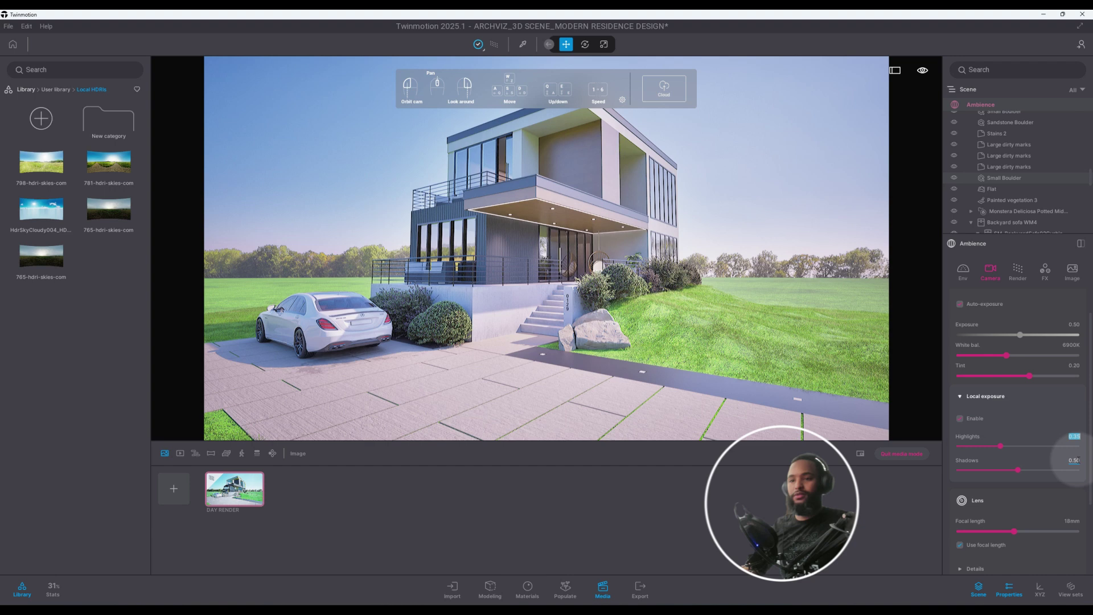
double_click(1074, 460)
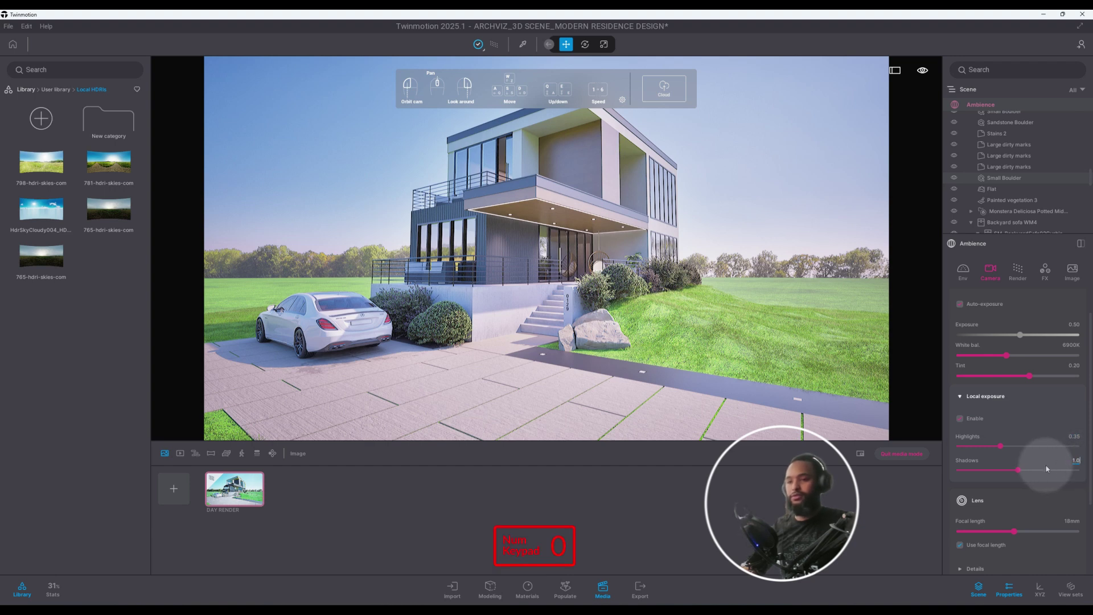
key("Return")
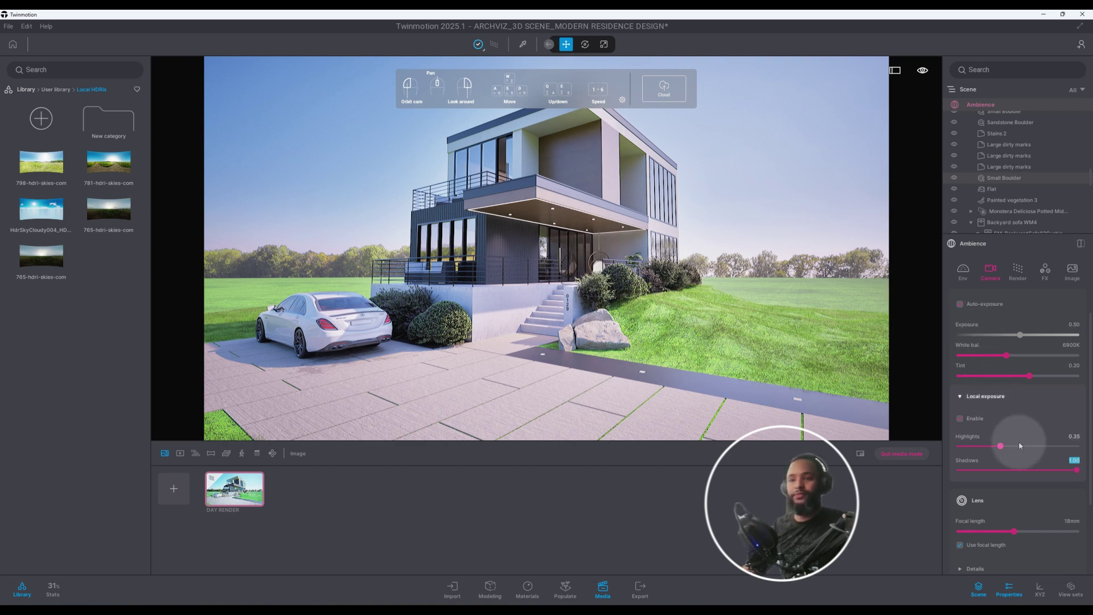
- Set the lens focal length to 20mm and expand the lens Details section
scroll(1019, 445, "down", 3)
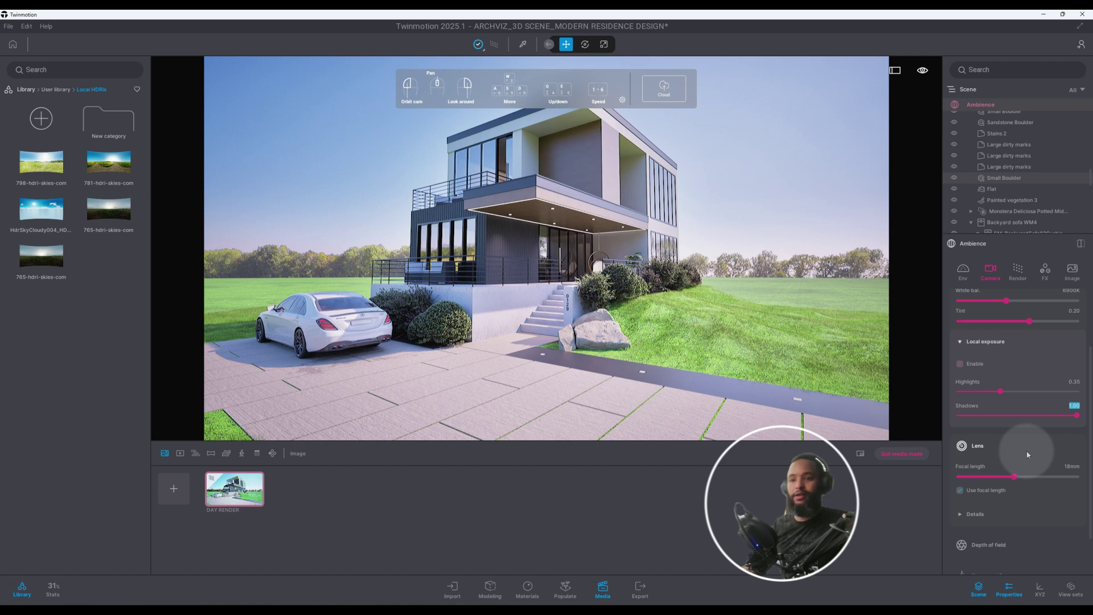
scroll(1027, 454, "down", 2)
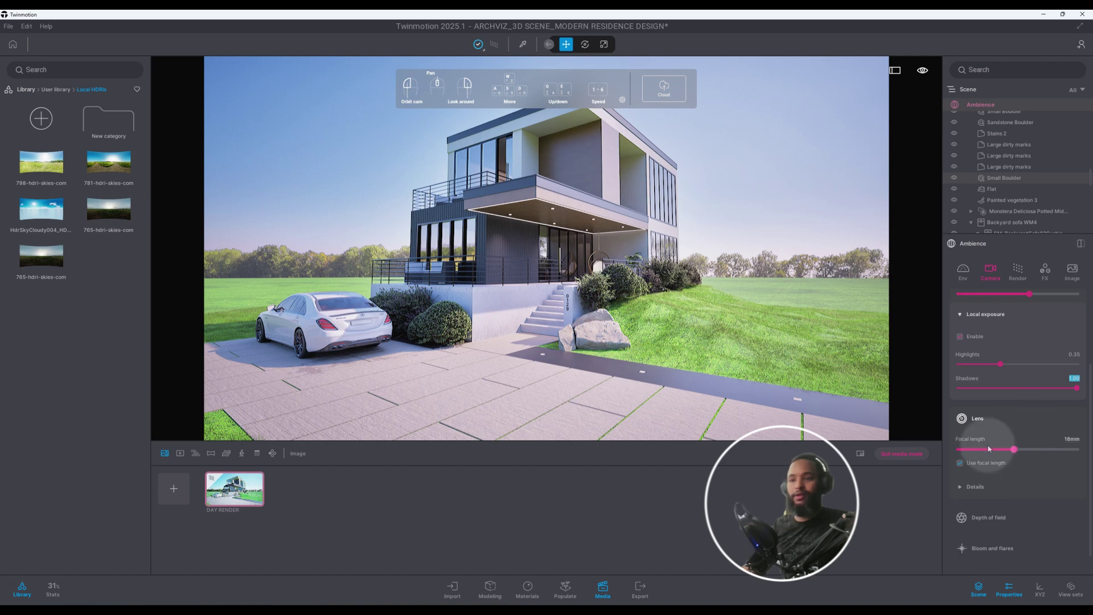
left_click(1082, 441)
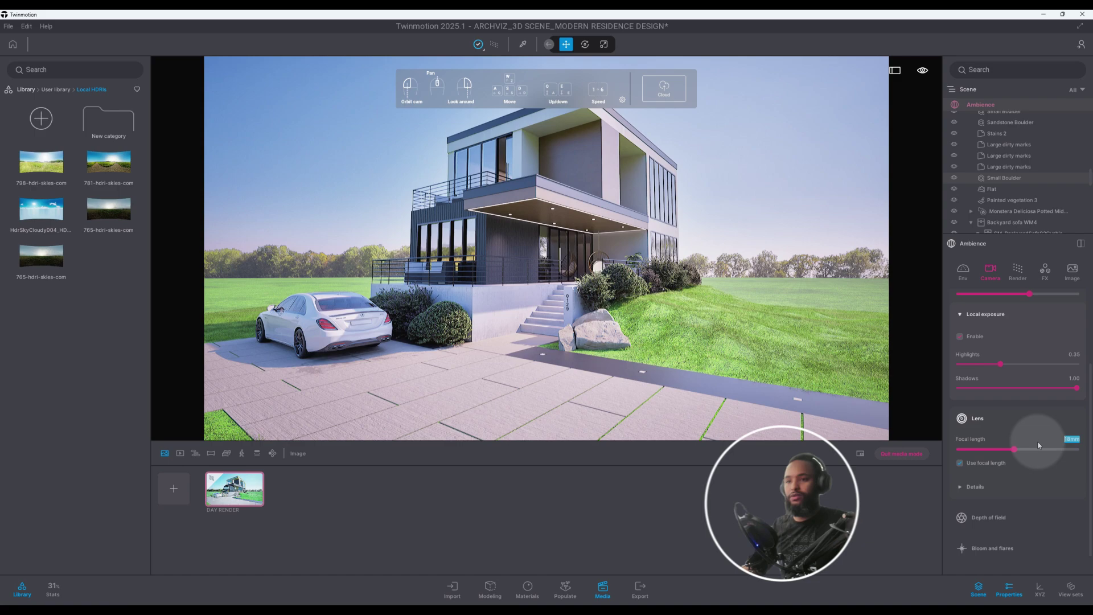
type("20")
key("Return")
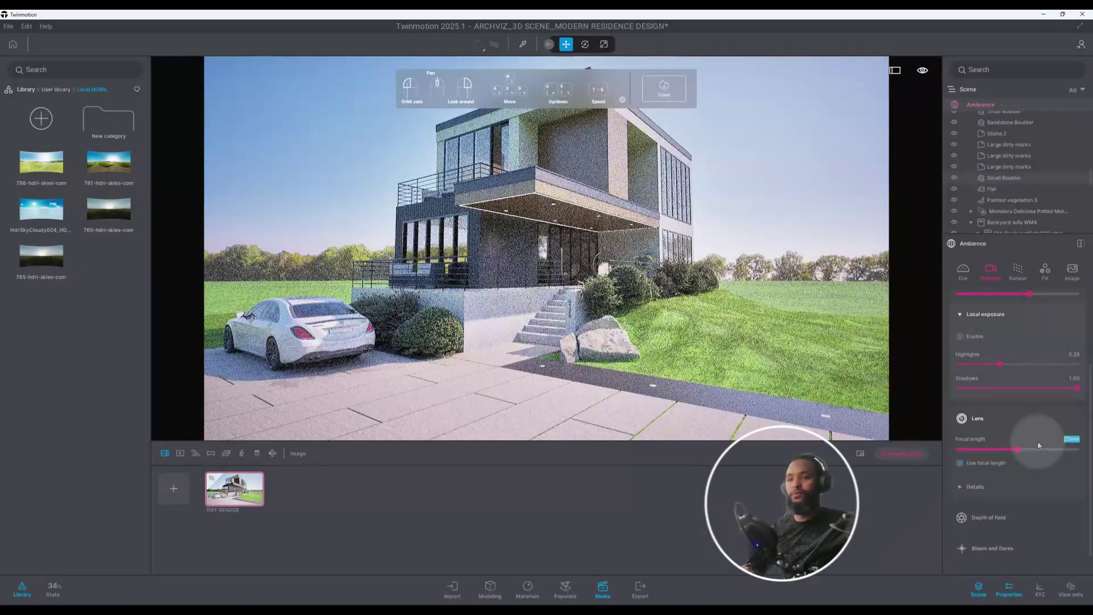
scroll(1030, 435, "down", 1)
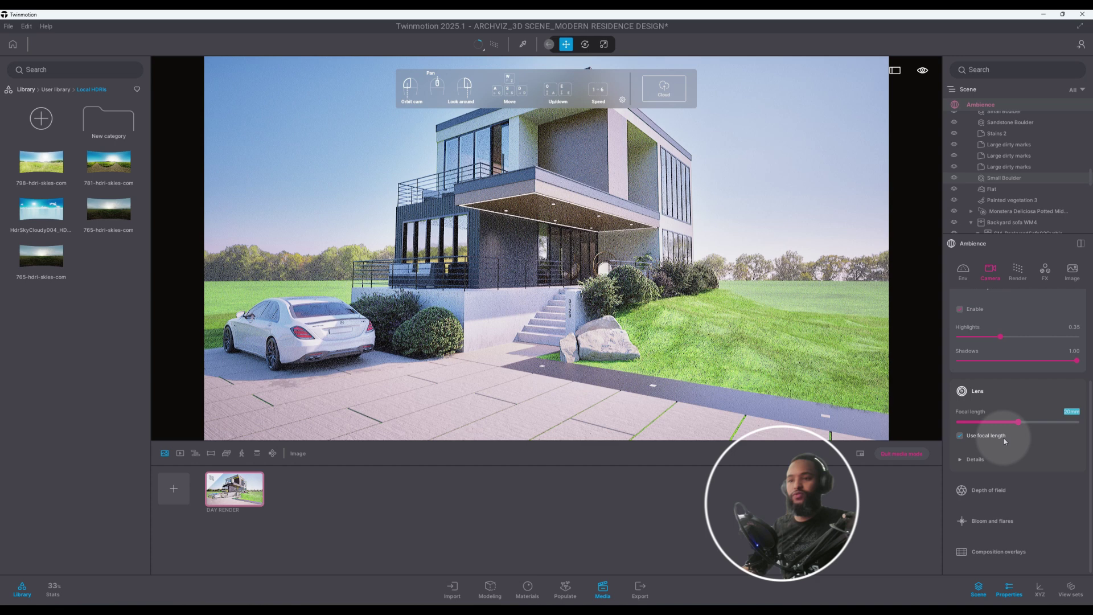
left_click(980, 458)
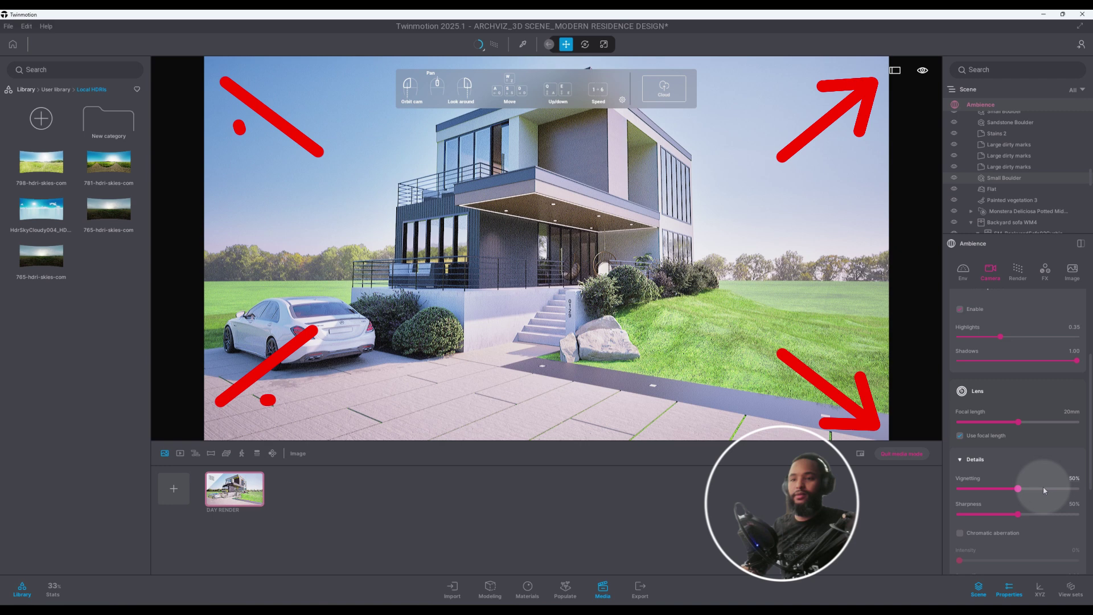
- Set lens vignetting to 65% and sharpness to 35%
left_click(1074, 479)
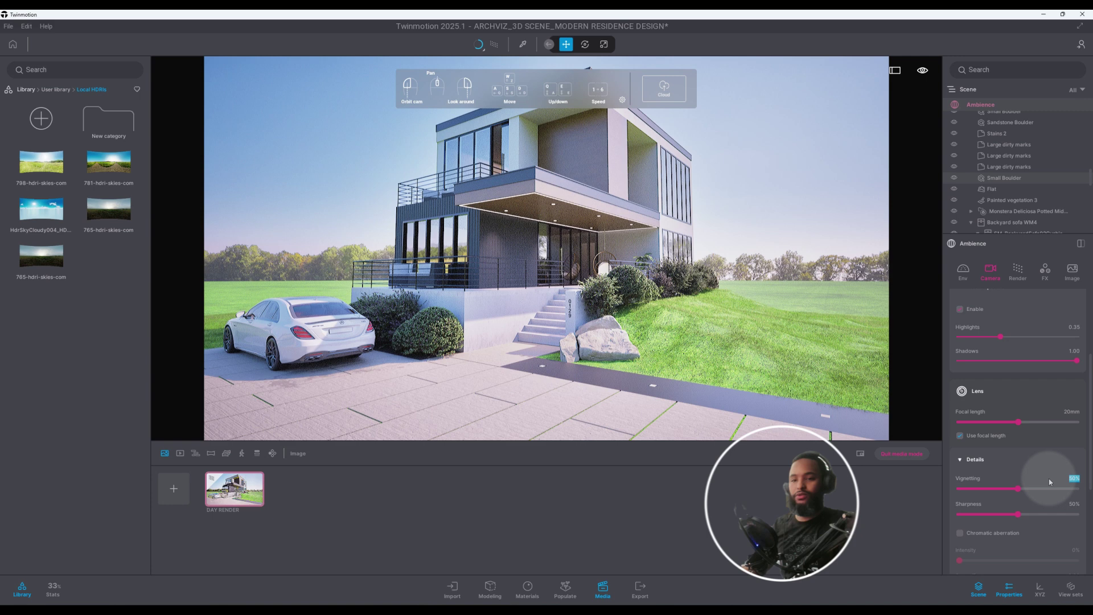
key("BackSpace")
type("65")
key("Return")
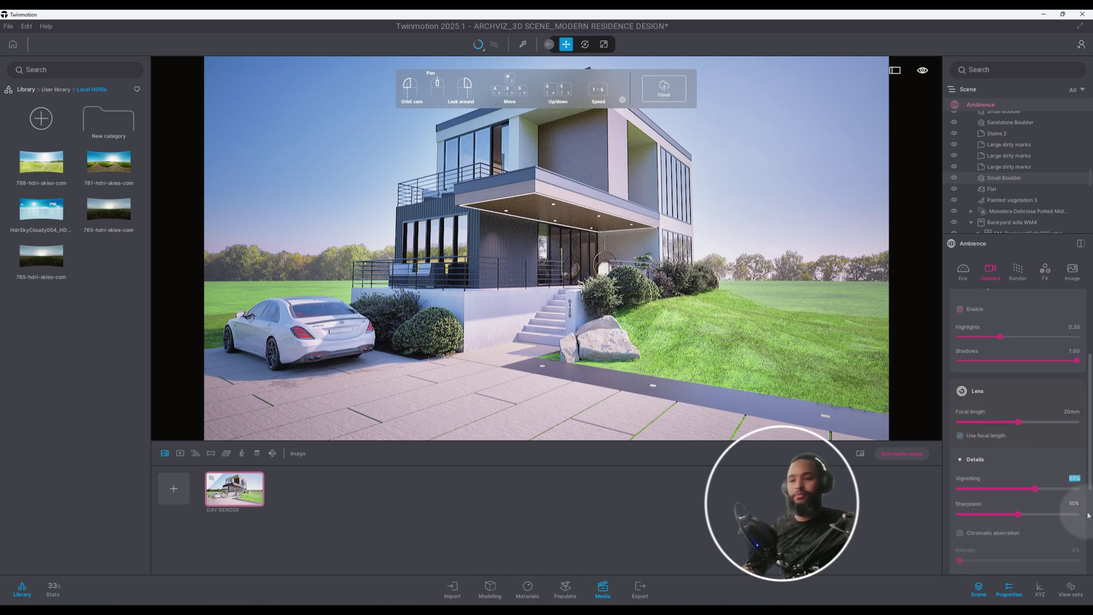
key("Tab")
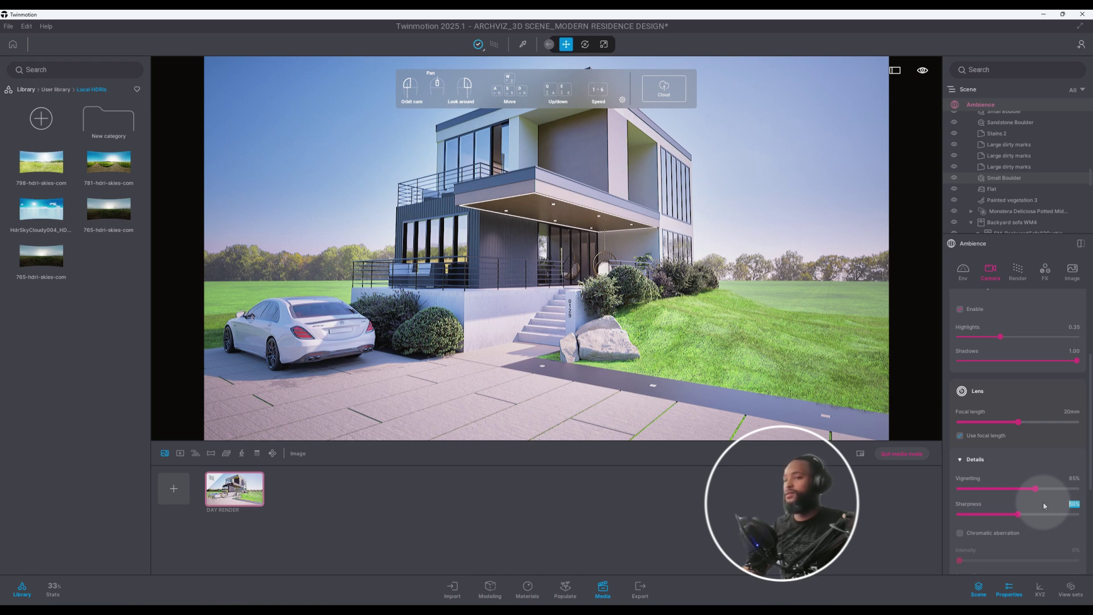
type("35")
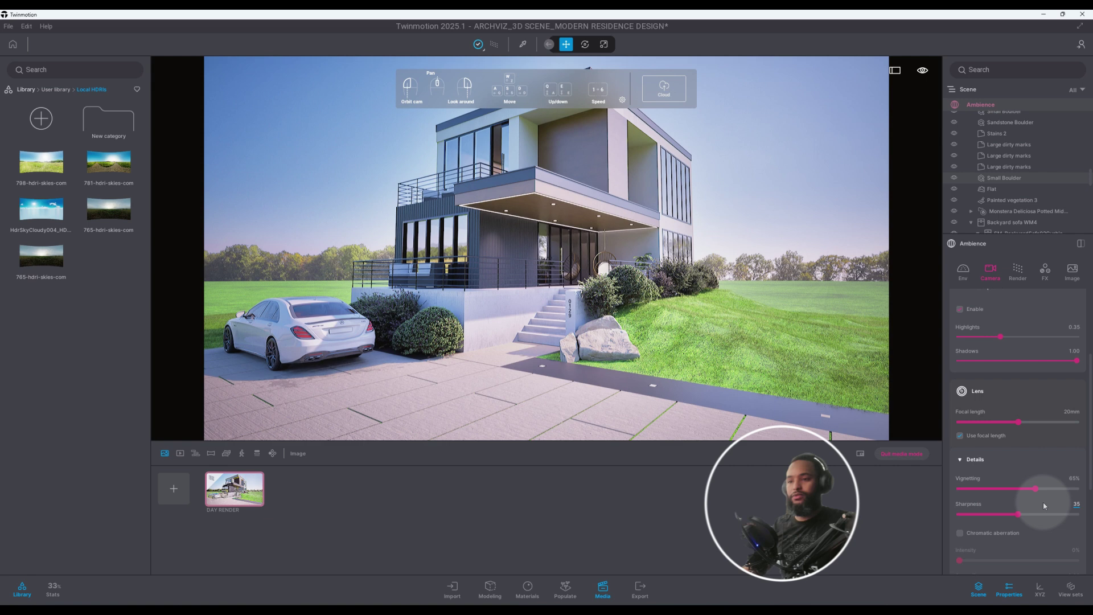
key("Return")
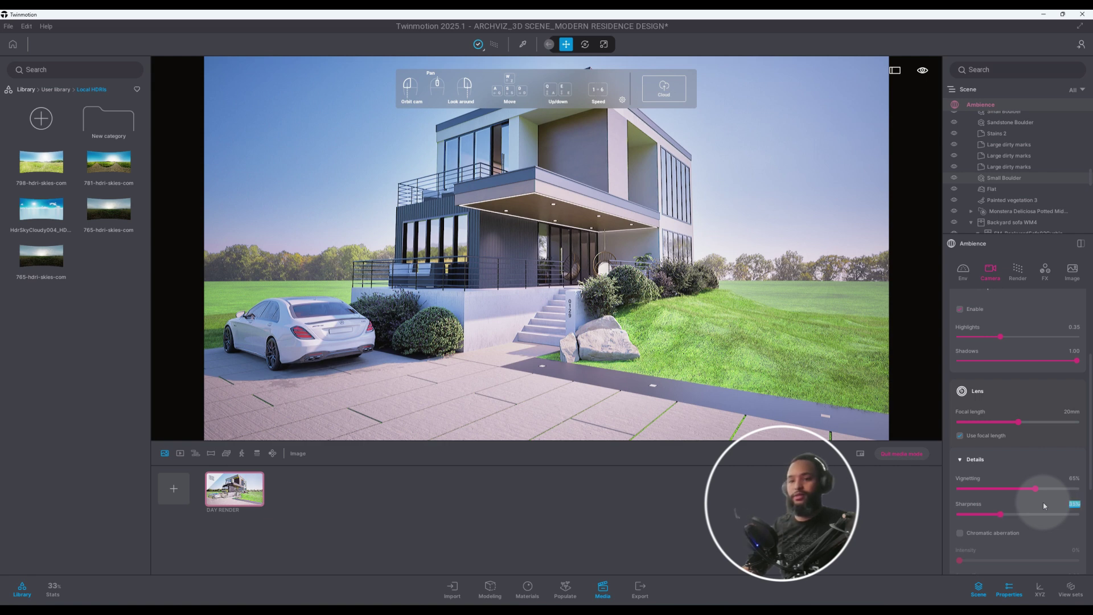
- Enable the camera's Parallelism option so the house's verticals render straight
scroll(1043, 501, "down", 3)
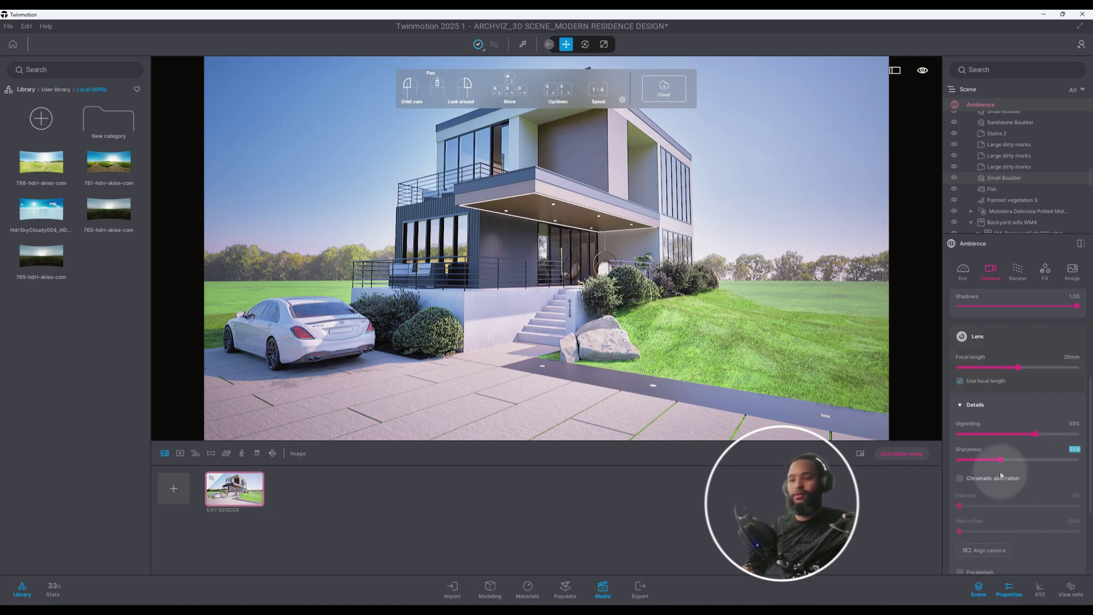
scroll(1001, 474, "down", 3)
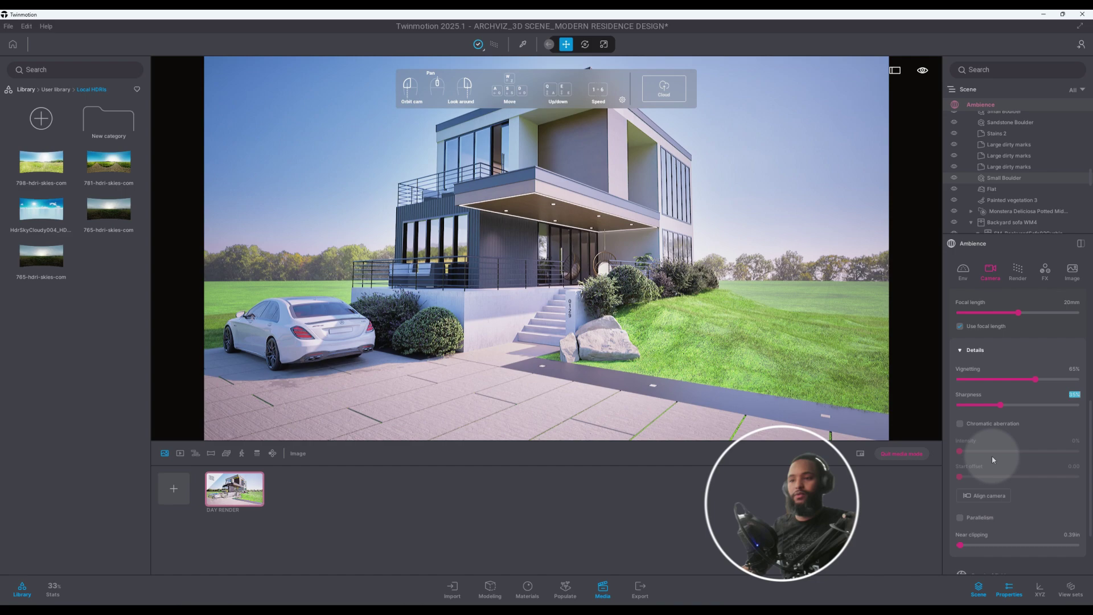
scroll(992, 457, "down", 1)
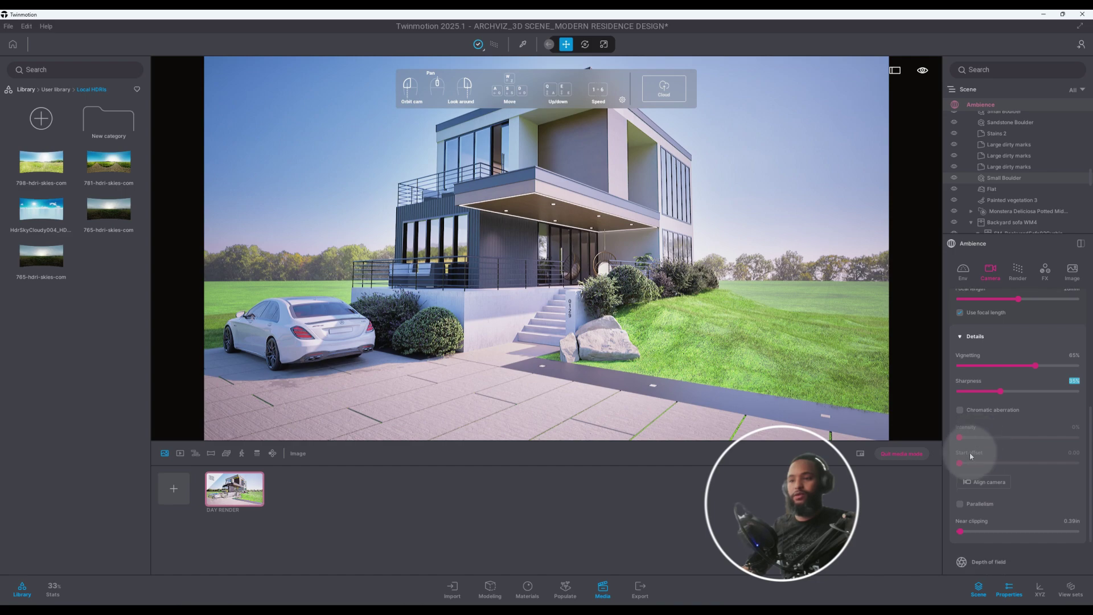
left_click(960, 504)
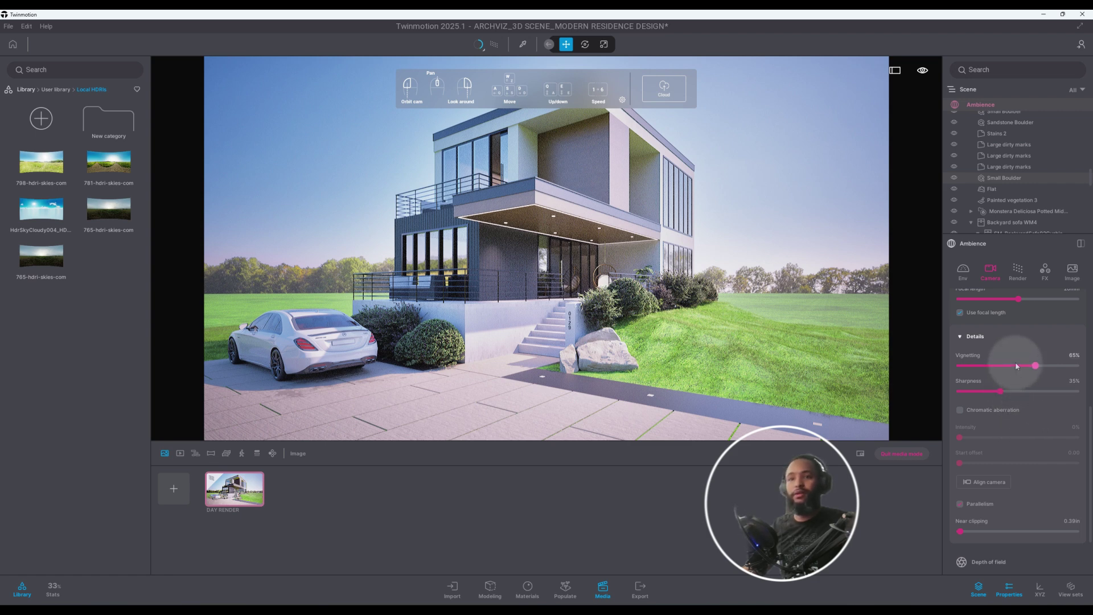
scroll(1018, 486, "down", 3)
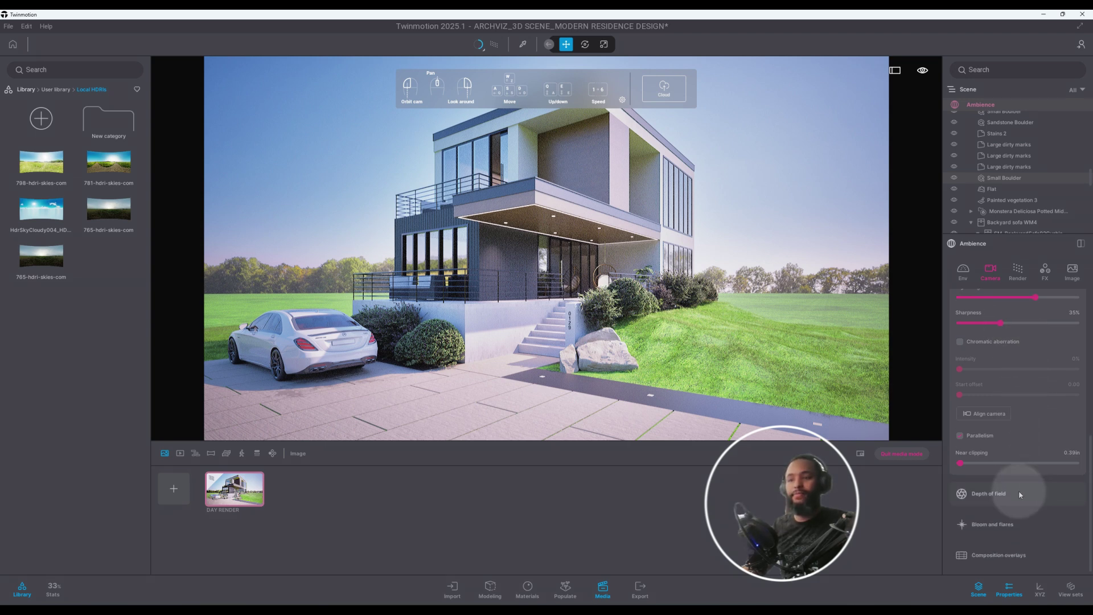
scroll(1019, 493, "up", 3)
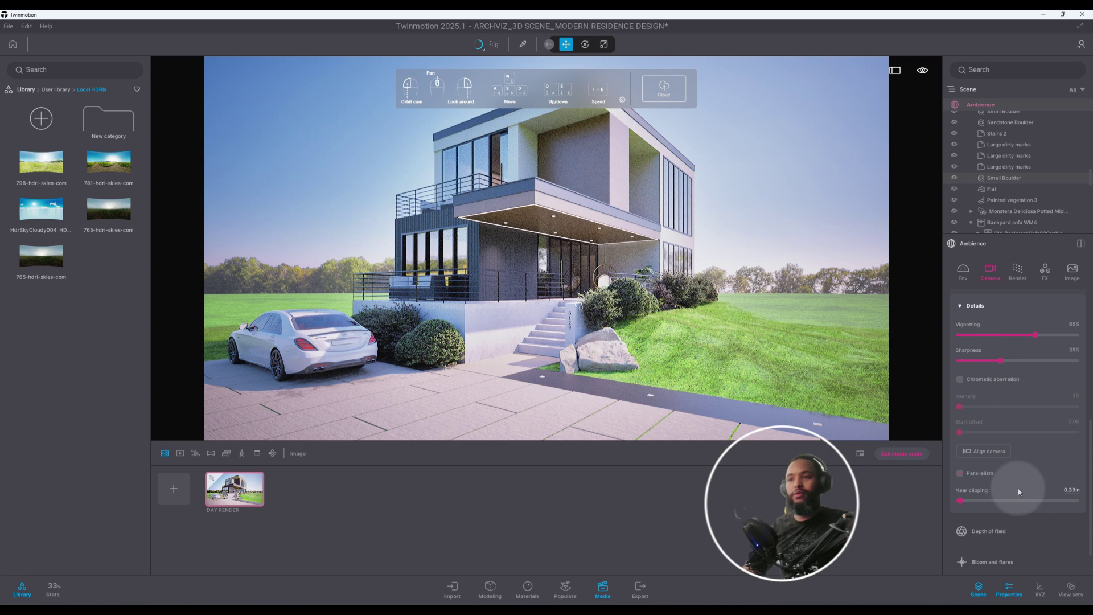
scroll(1017, 484, "down", 3)
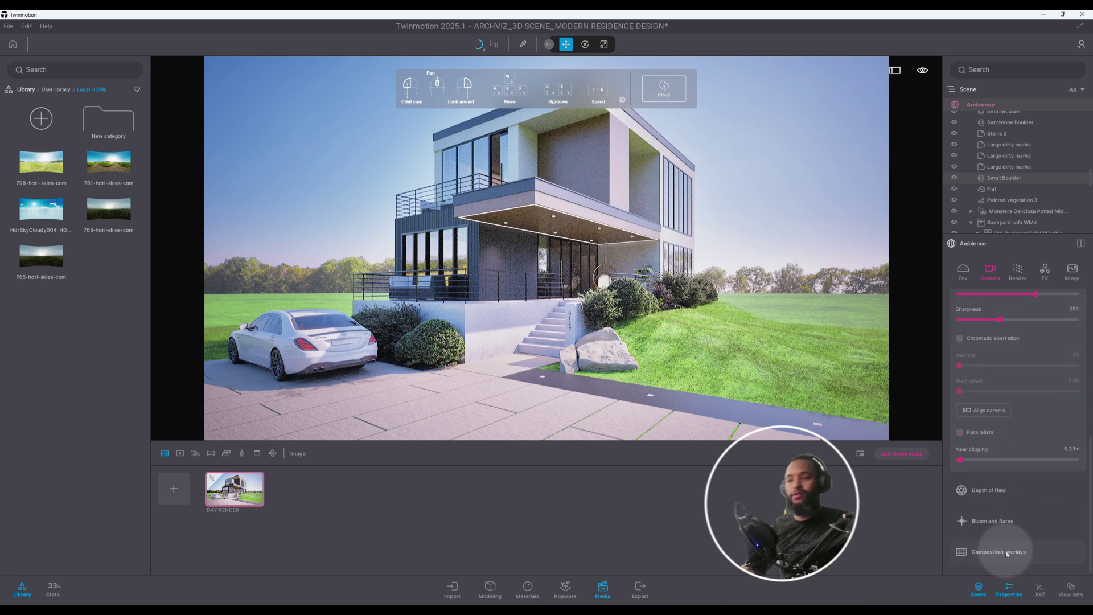
- Turn on the grid composition overlay and switch to the DAY RENDER saved view
scroll(1019, 524, "down", 2)
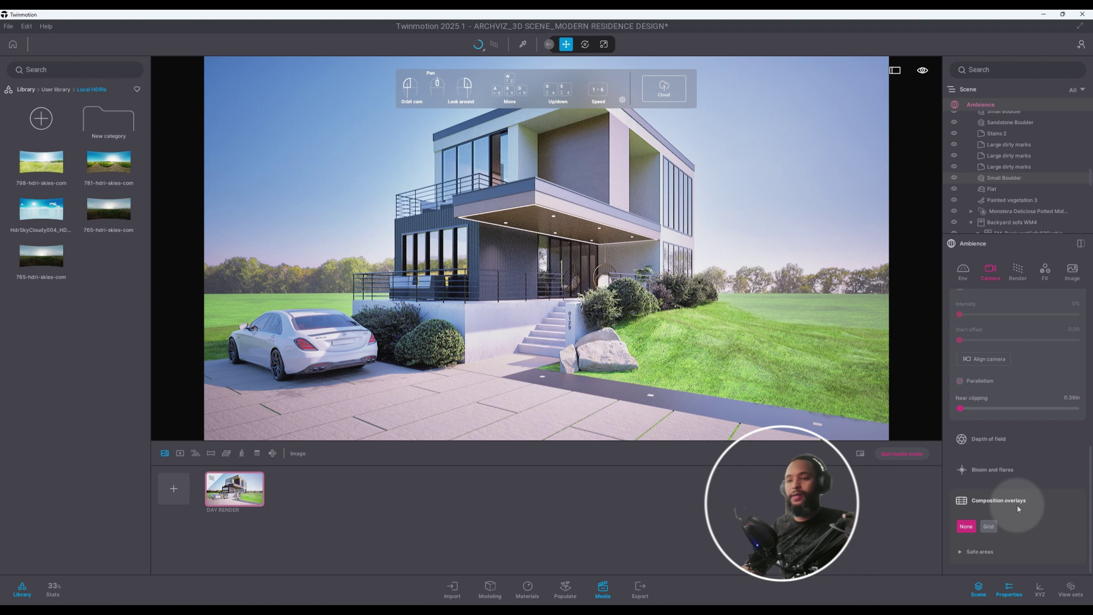
left_click(988, 526)
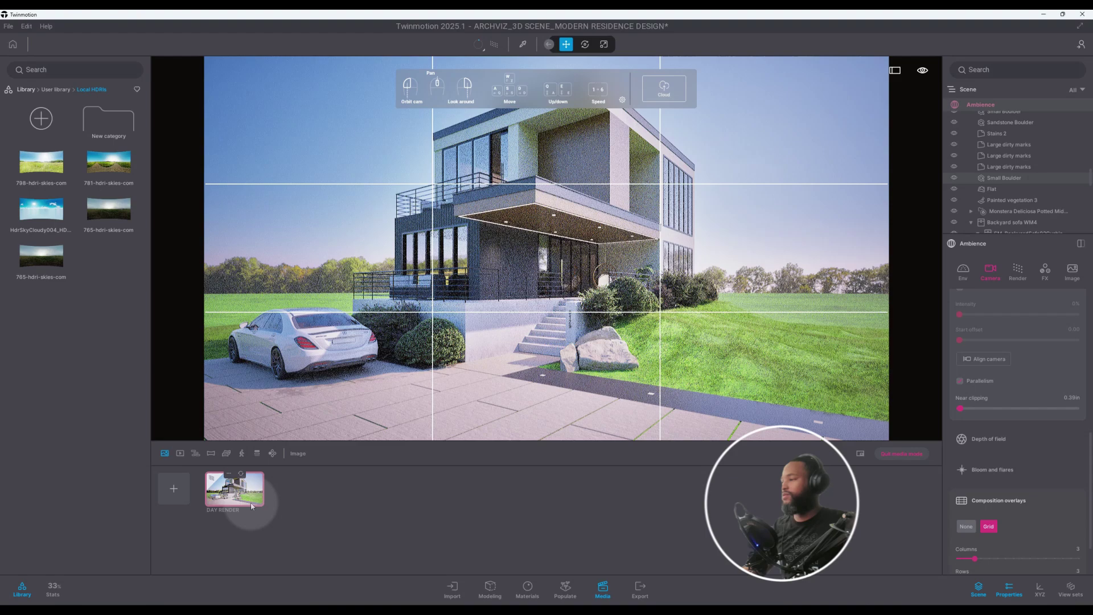
left_click(239, 491)
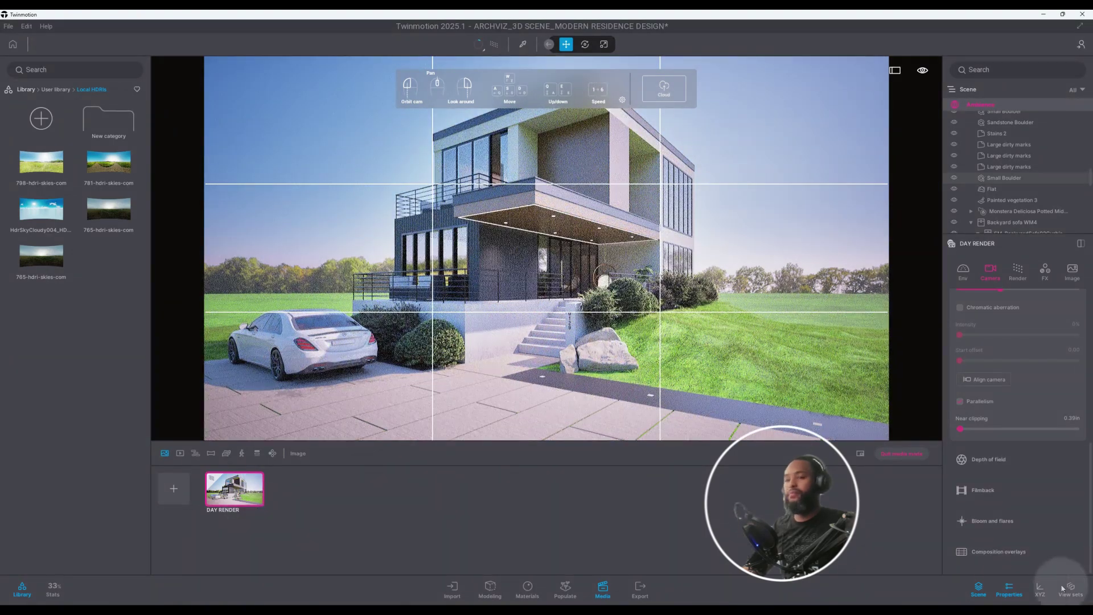
- Set the composition grid to 5 columns and 5 rows, then set the overlay to None
left_click(1012, 554)
scroll(1015, 543, "down", 3)
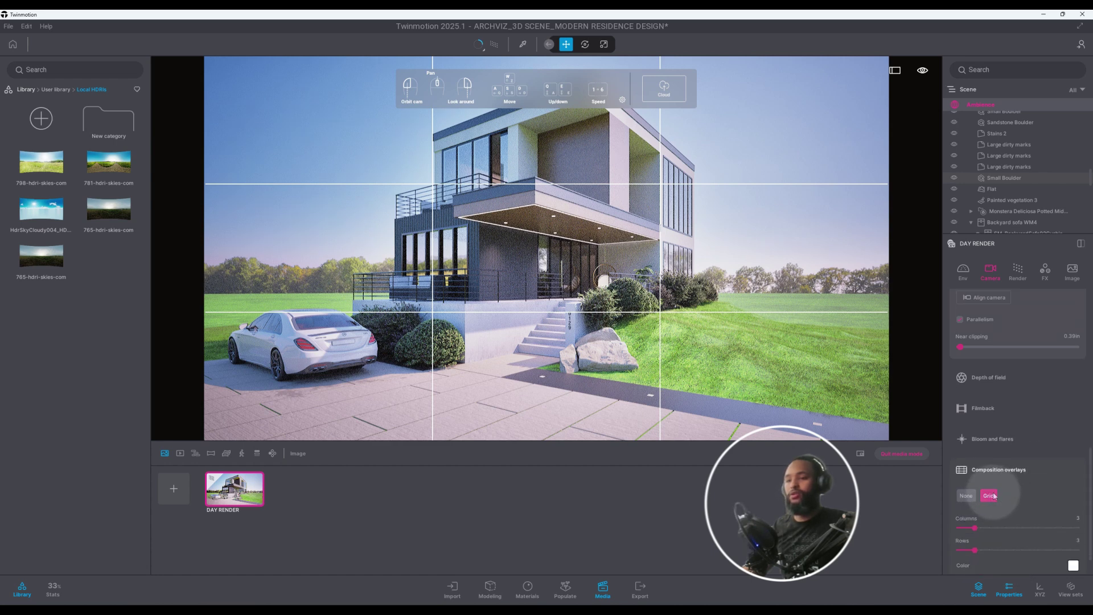
scroll(993, 495, "down", 2)
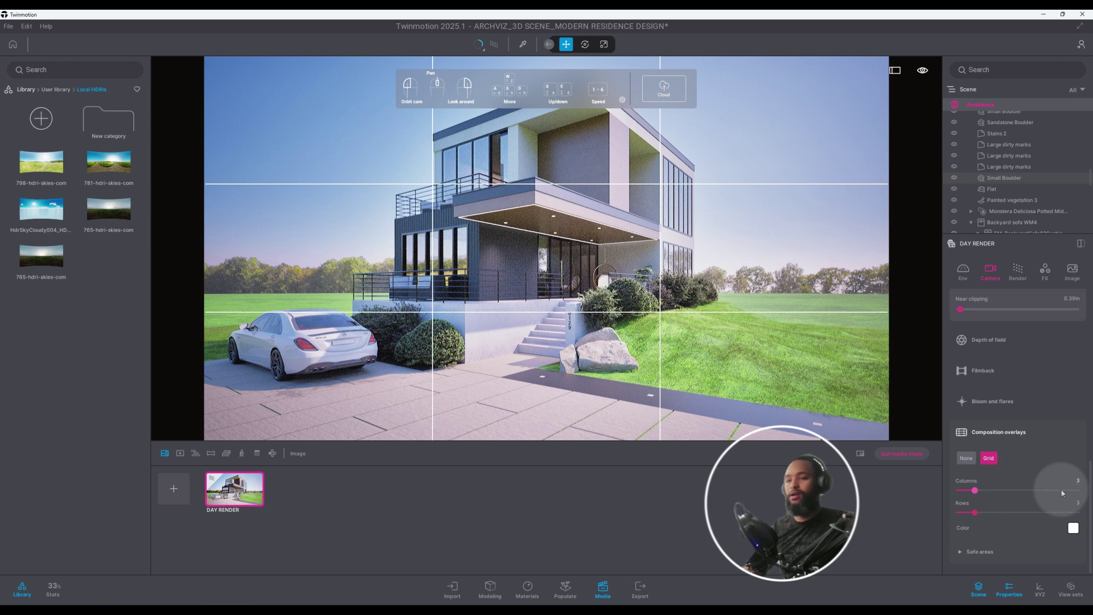
left_click(1051, 484)
type("5")
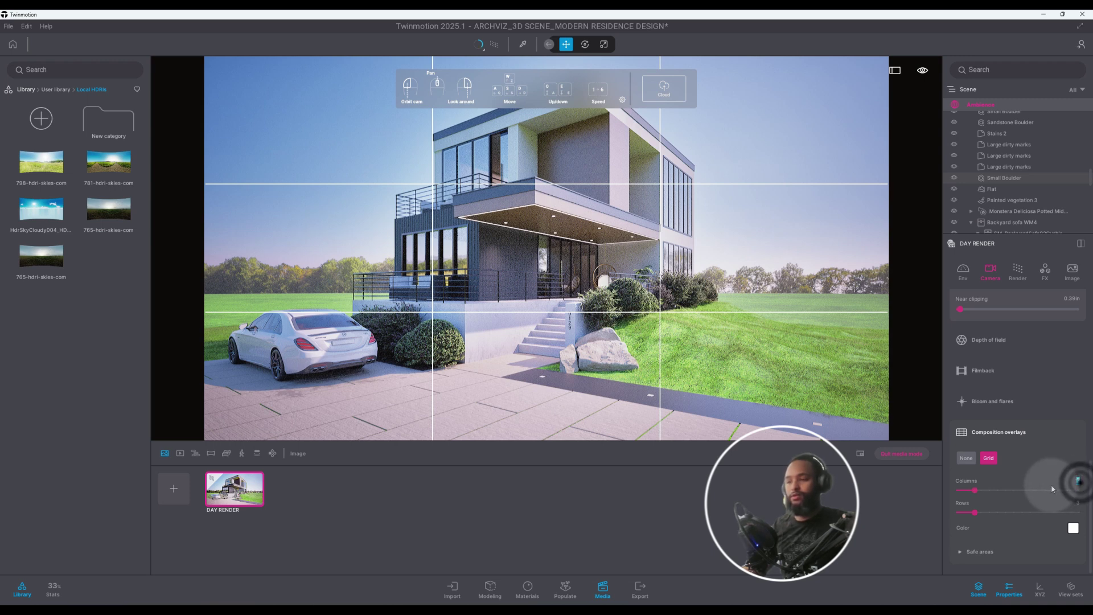
key("Return")
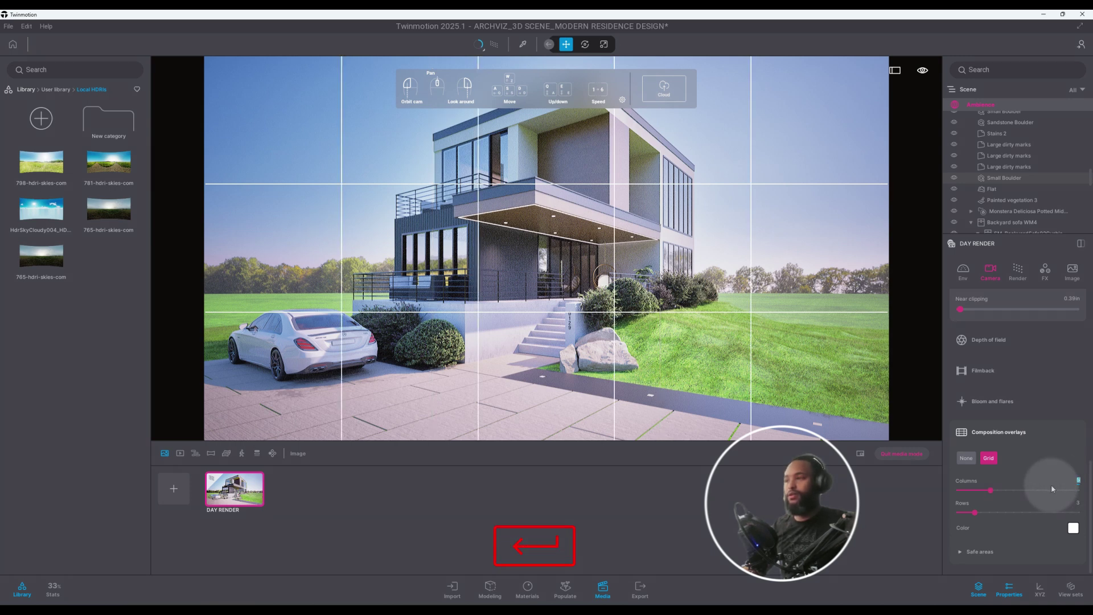
left_click(1077, 501)
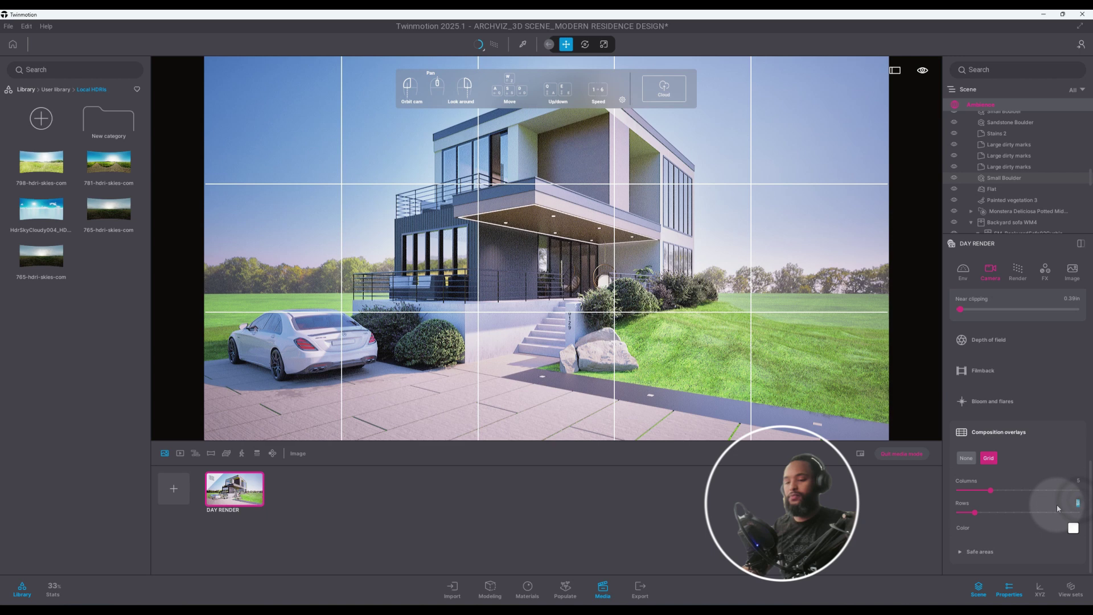
type("5")
key("Return")
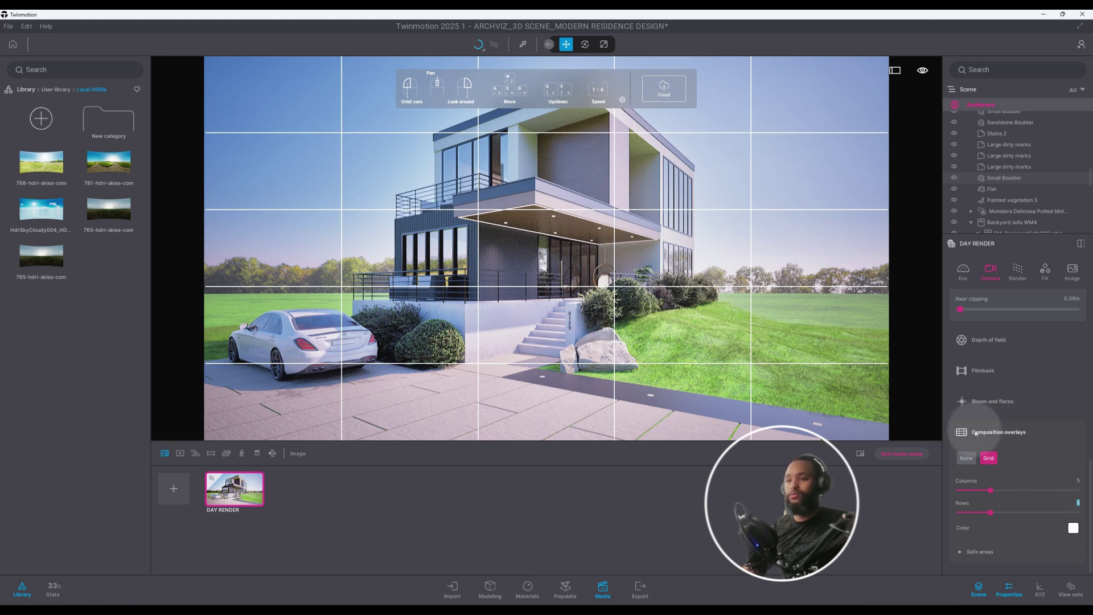
left_click(966, 457)
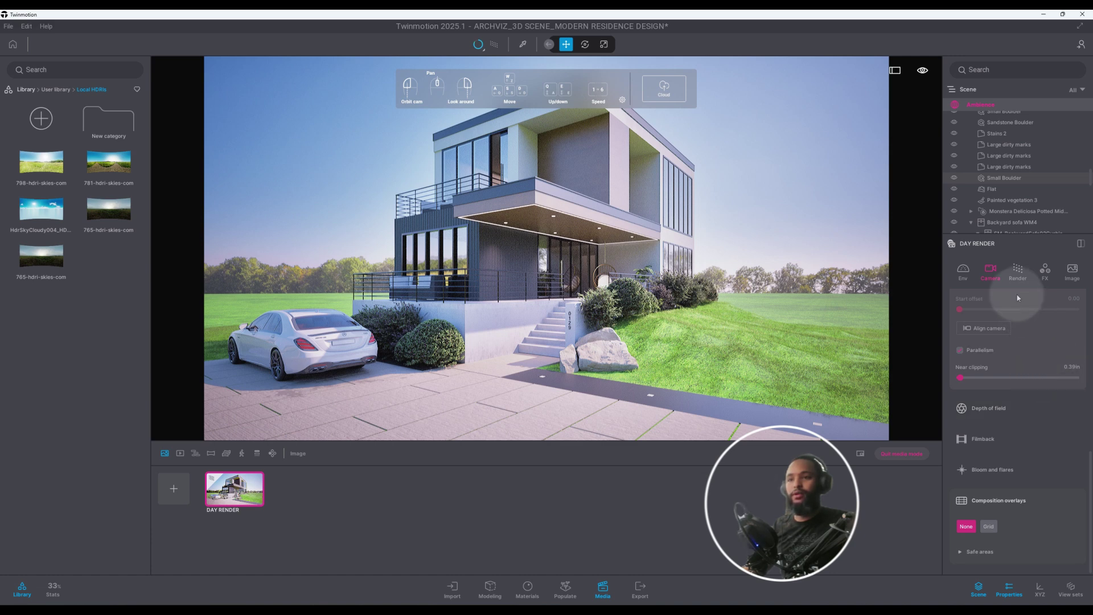
- In Render quality details, raise Samples per pixel from 1024 to 2048
left_click(1017, 271)
left_click(973, 391)
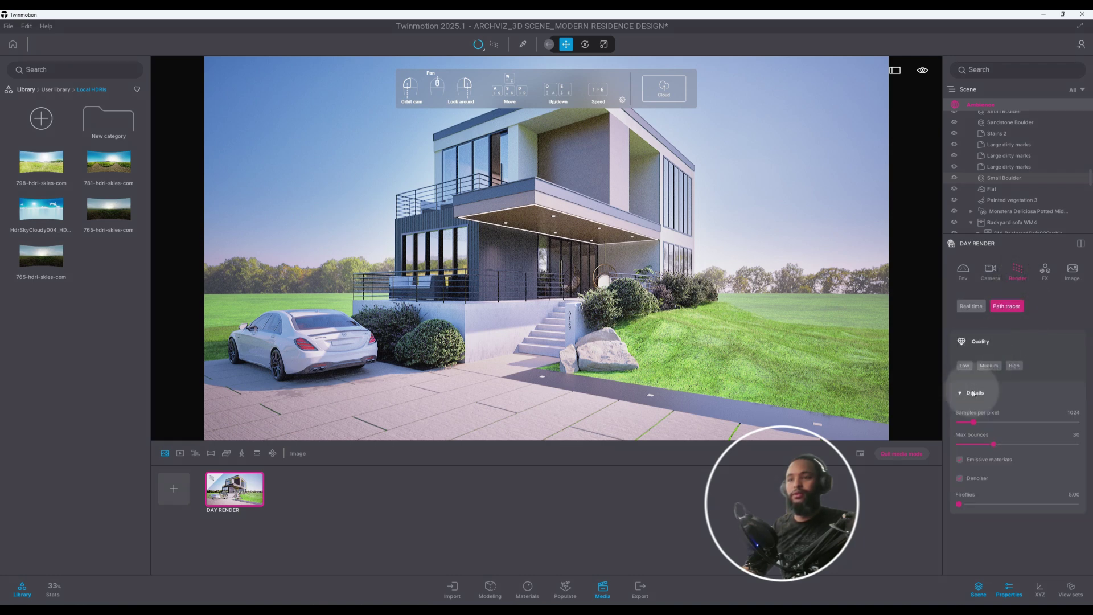
double_click(1073, 412)
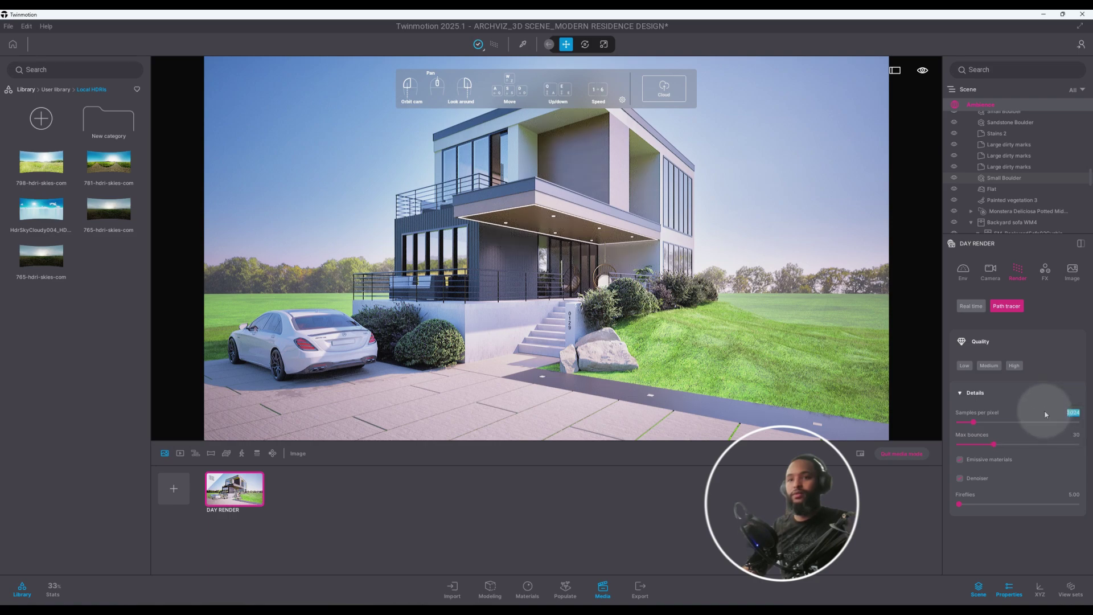
type("2048")
key("Return")
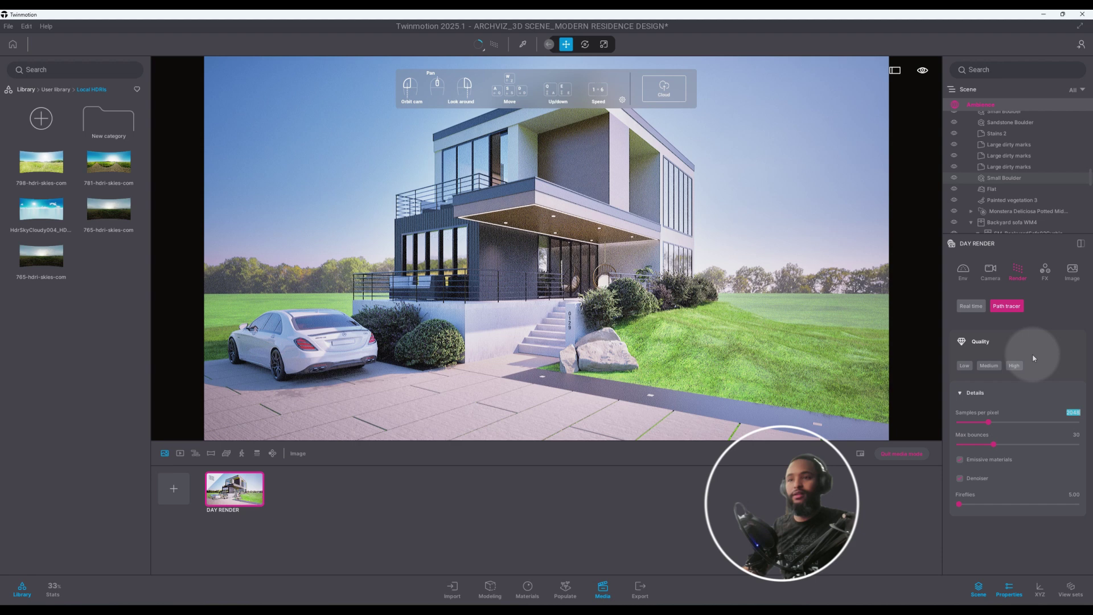
left_click(1046, 283)
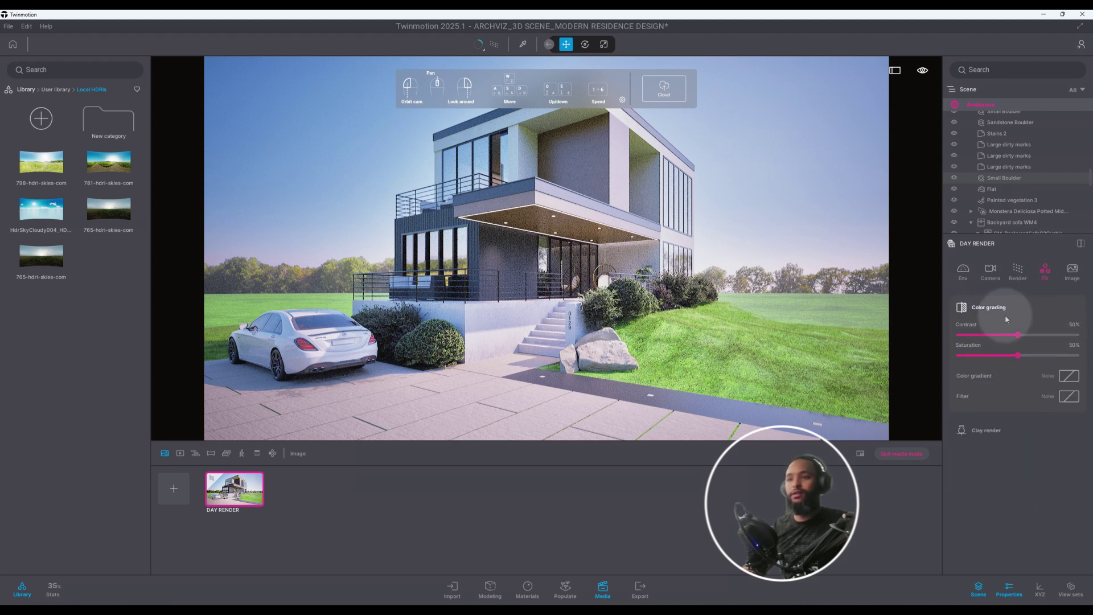
- Enter 55 for Color grading Contrast and move on to the Saturation value for 65%
double_click(1071, 325)
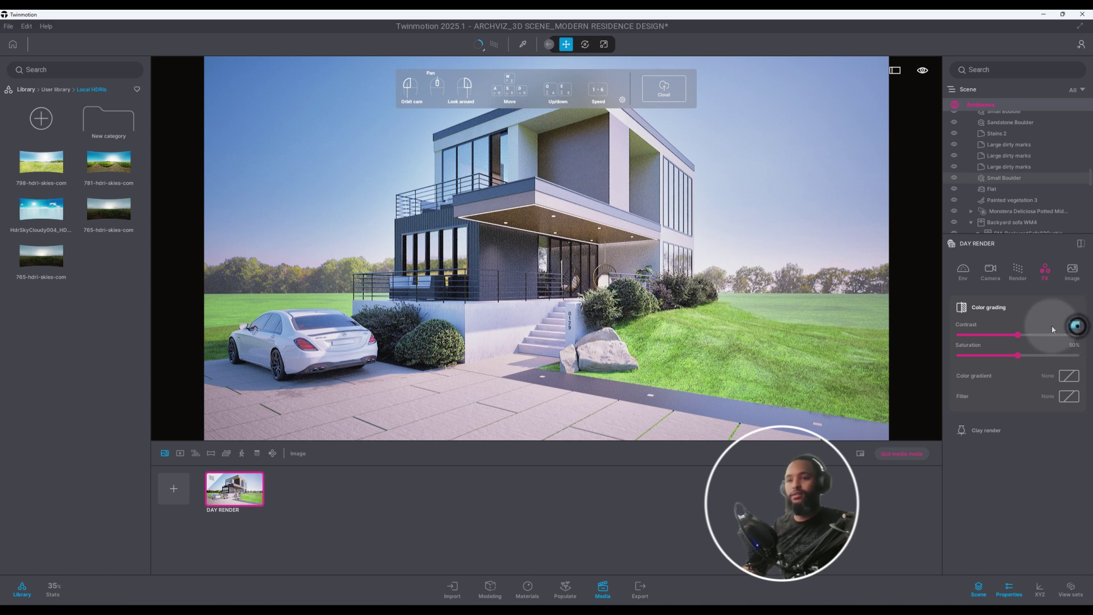
type("55")
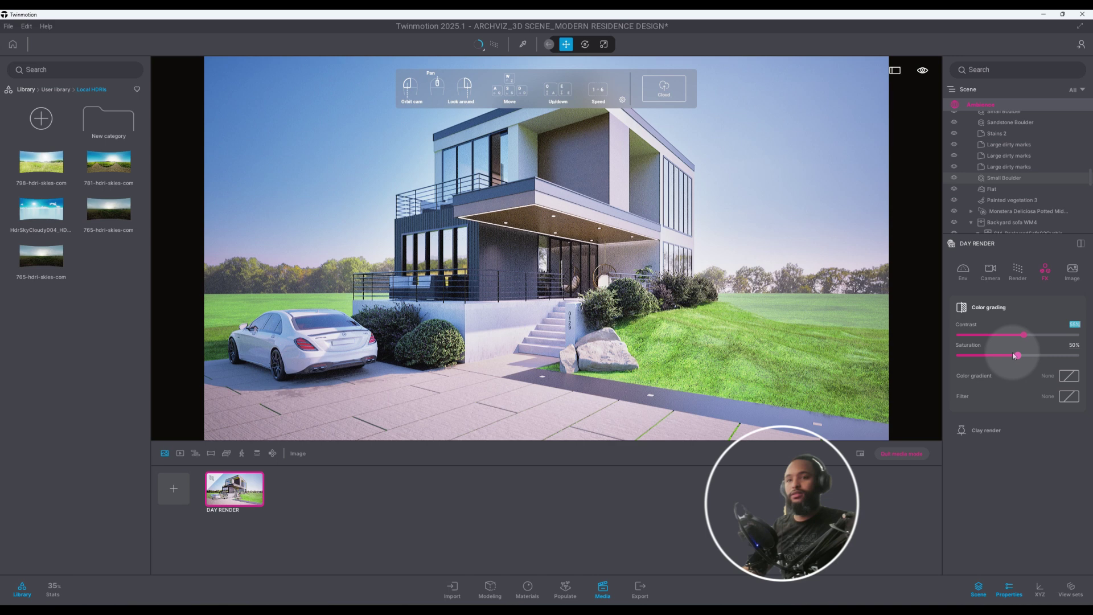
left_click(1073, 346)
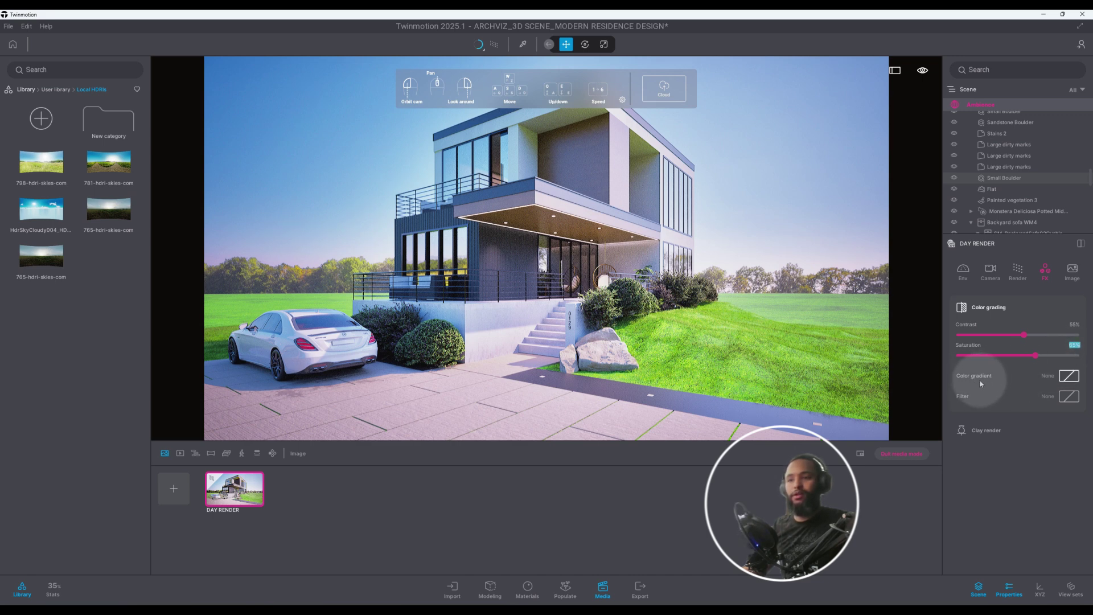
- Preview the Cine 11, Cine 9, Bright and Beauty 3 colour gradient presets
left_click(1065, 375)
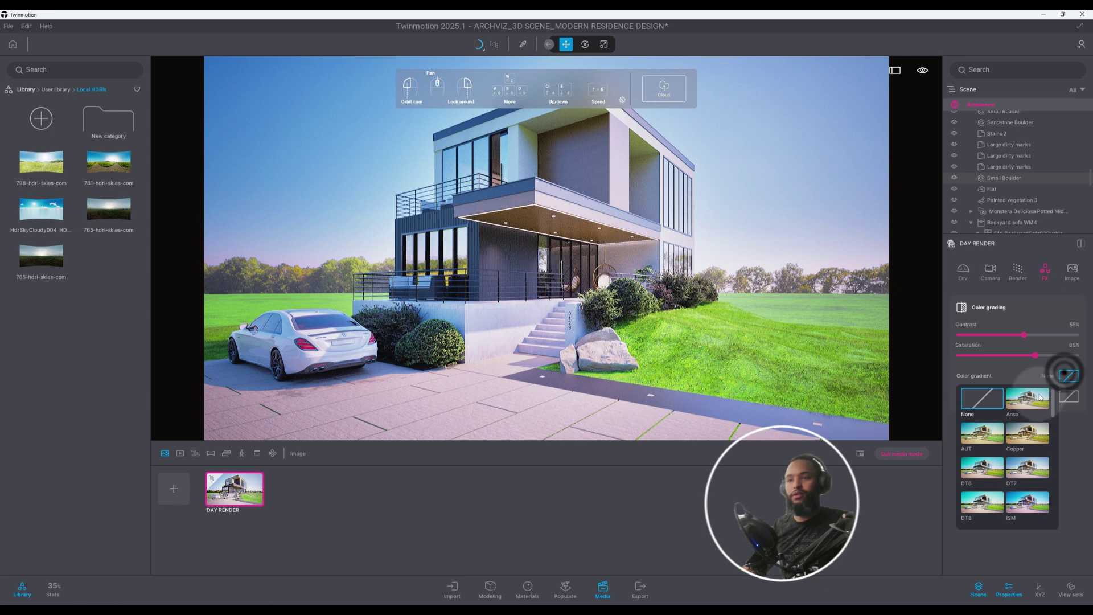
scroll(1033, 407, "down", 6)
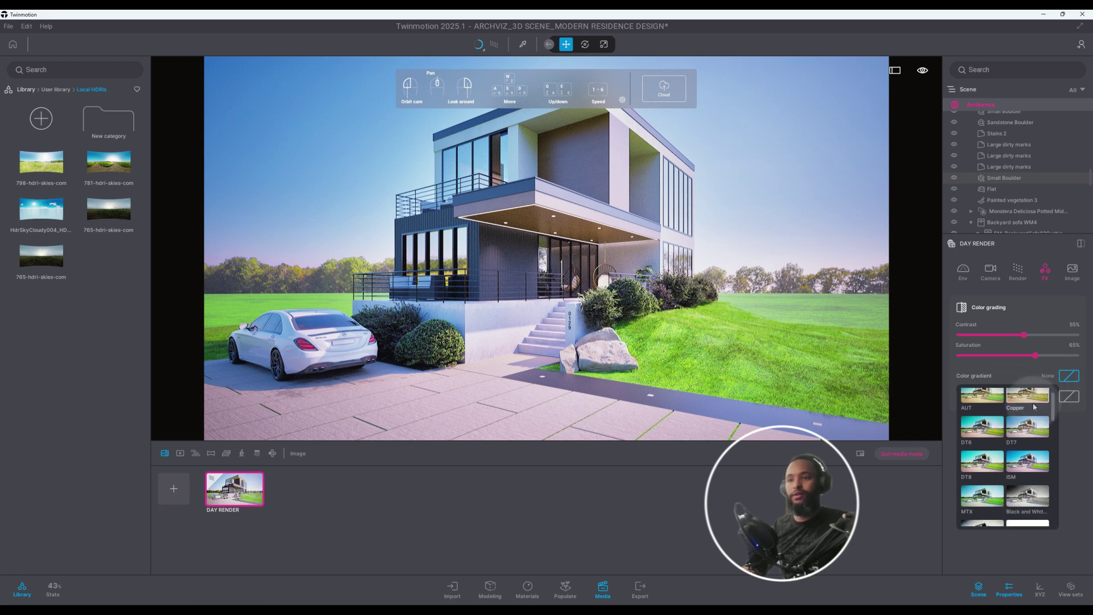
scroll(1031, 413, "down", 4)
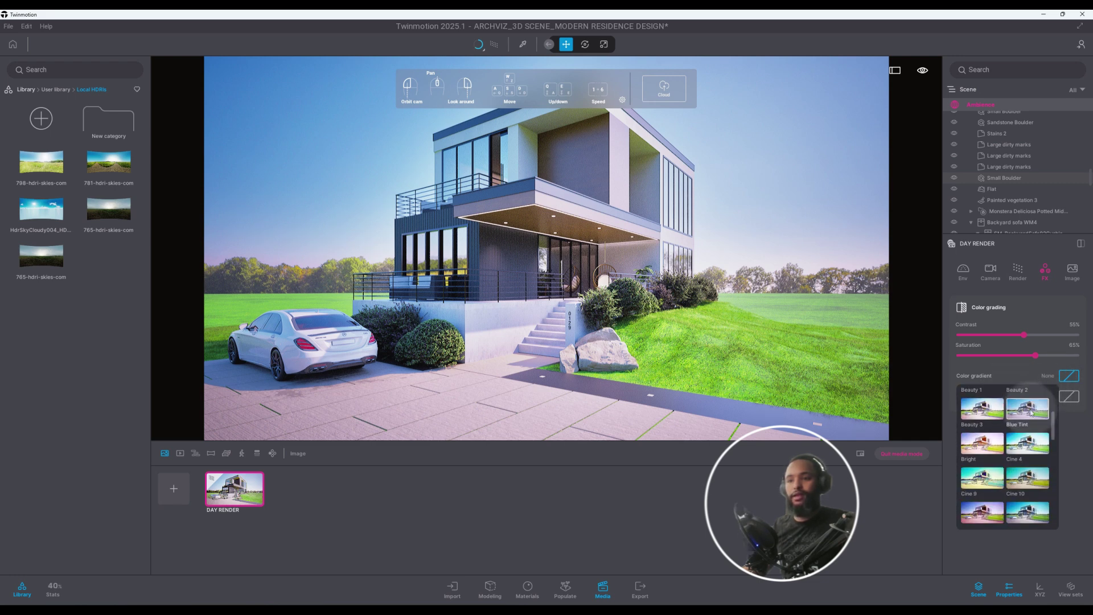
scroll(988, 454, "down", 2)
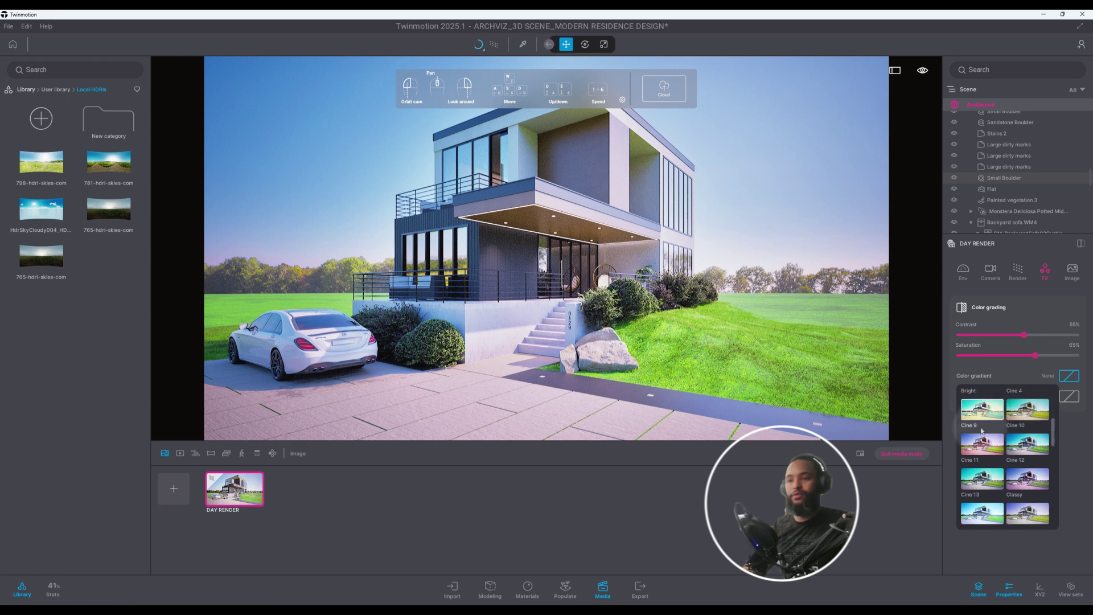
left_click(989, 454)
left_click(994, 412)
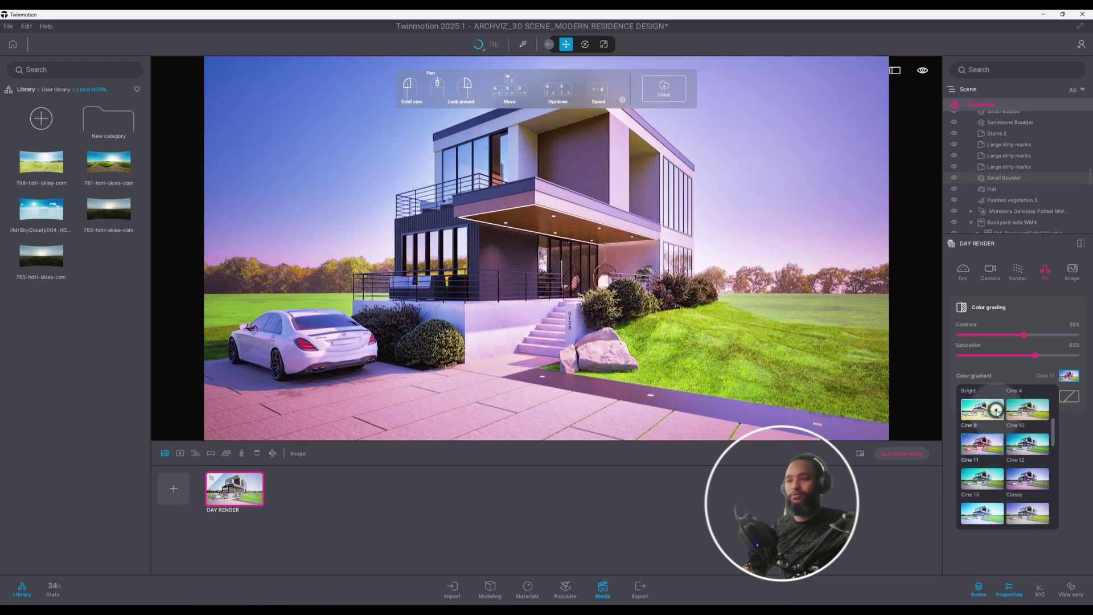
scroll(994, 425, "up", 2)
left_click(997, 430)
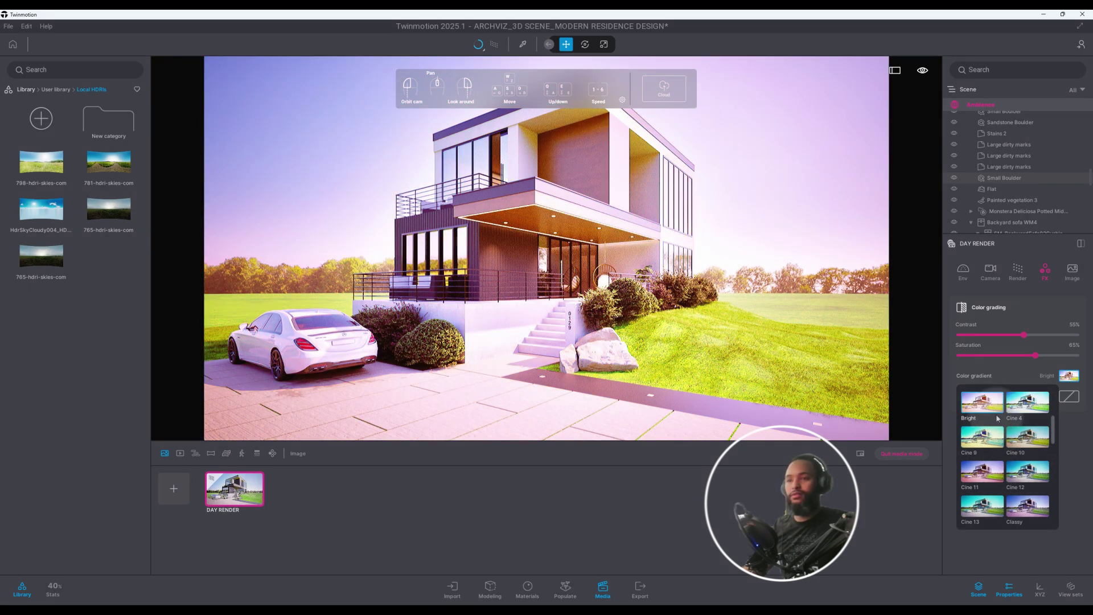
scroll(997, 426, "up", 1)
left_click(997, 420)
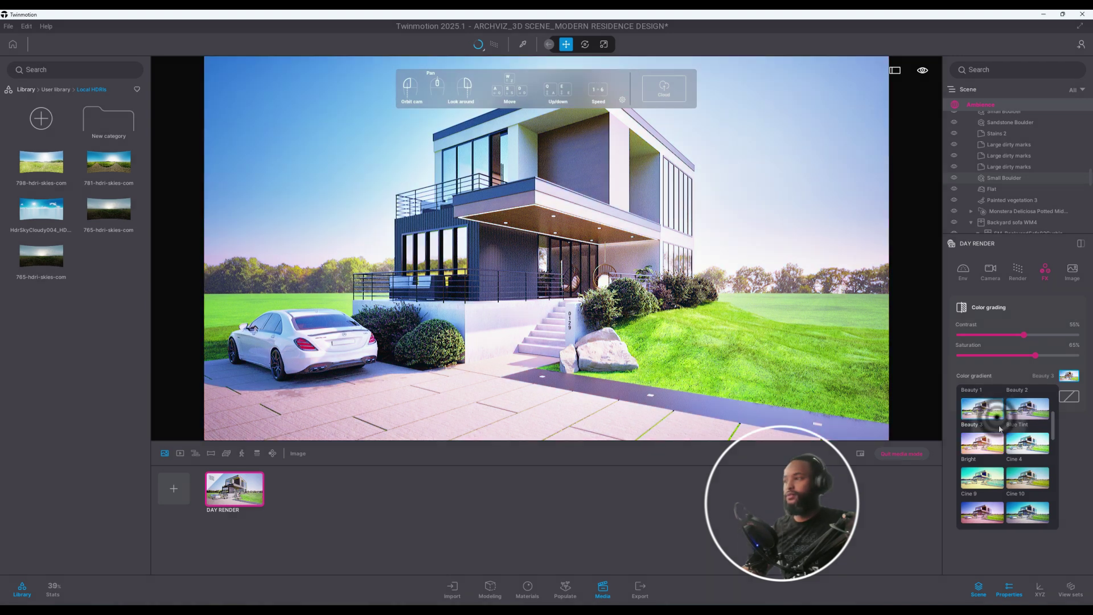
- Apply the Vice 2 colour gradient preset
scroll(1002, 432, "down", 1)
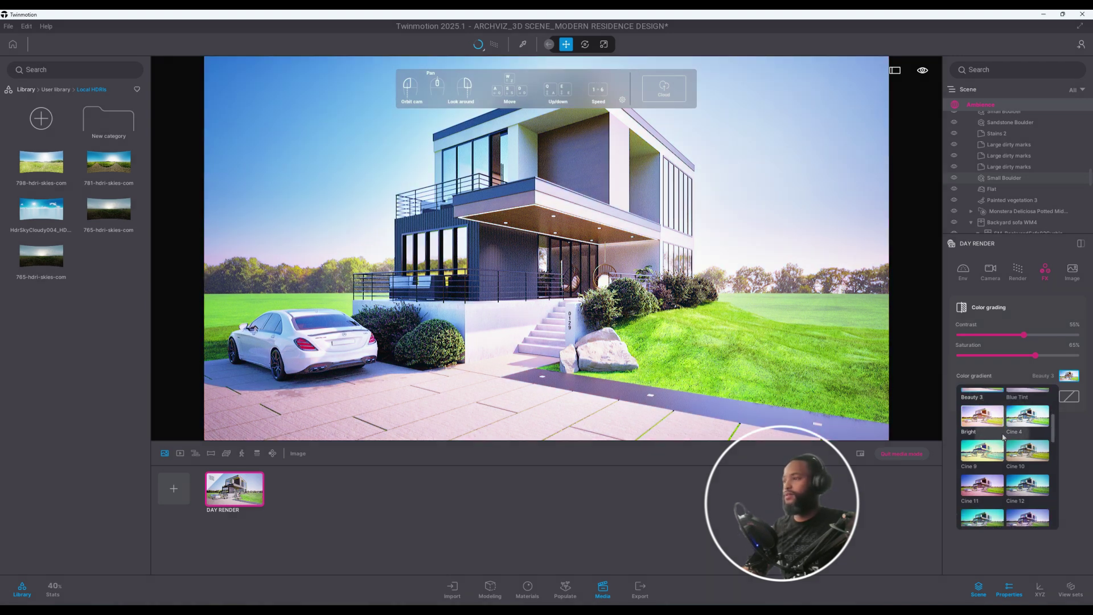
scroll(1003, 437, "down", 2)
scroll(1003, 440, "down", 4)
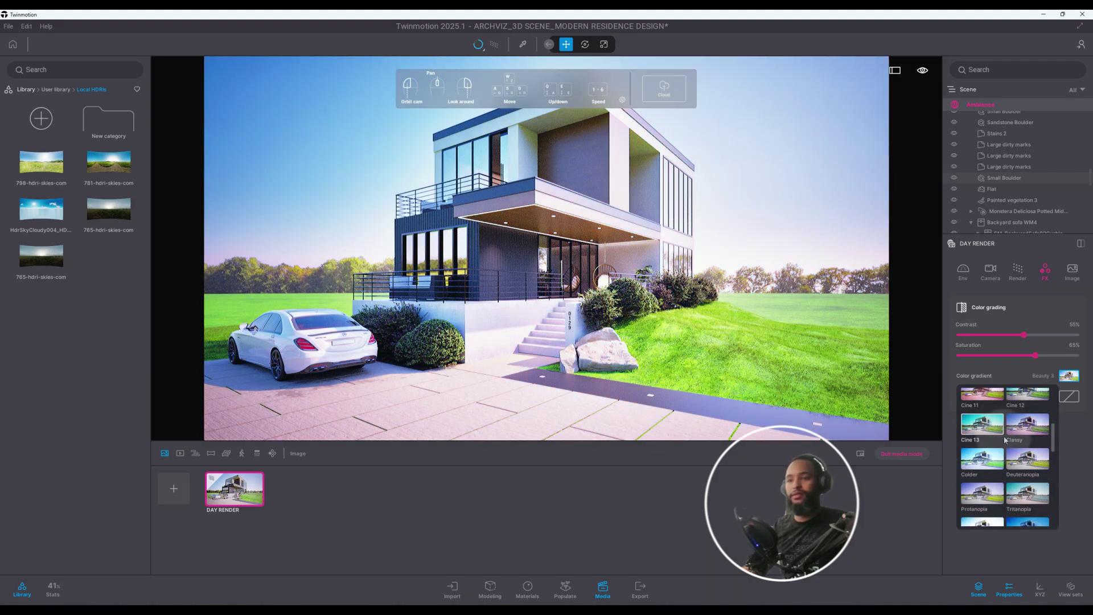
scroll(1011, 437, "down", 4)
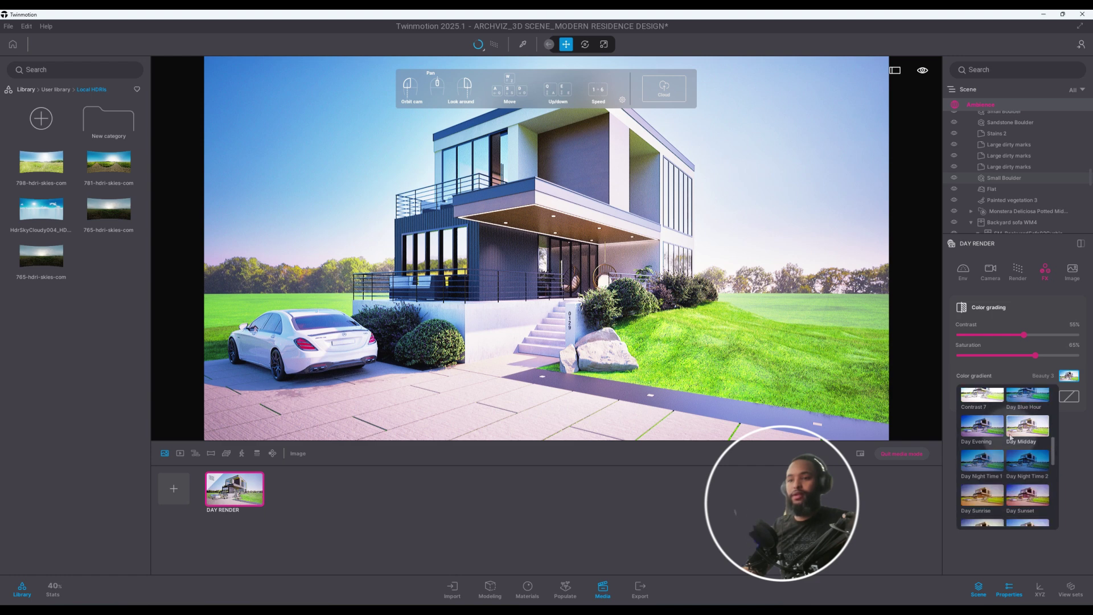
left_click_drag(1052, 464, 1064, 501)
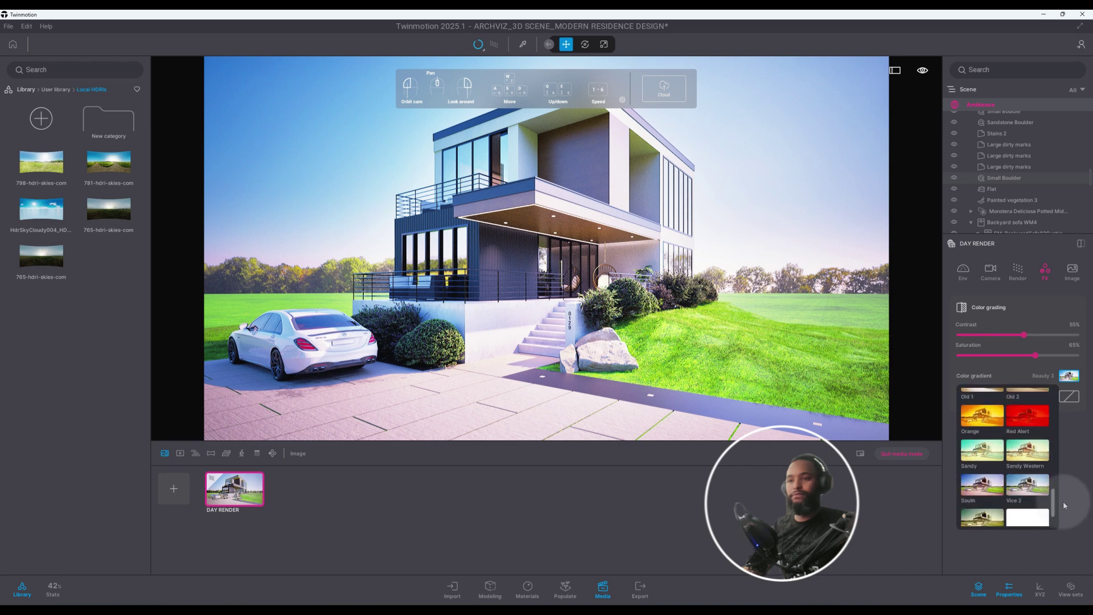
left_click(1033, 487)
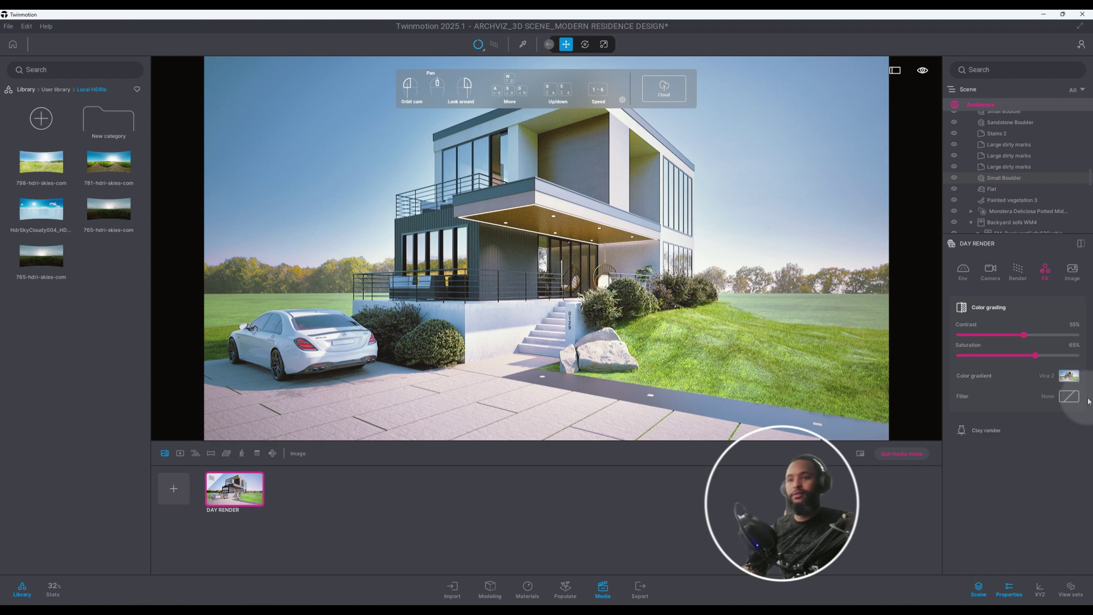
- Check that the image output size is 4K UHD 3840x2160
left_click(1072, 272)
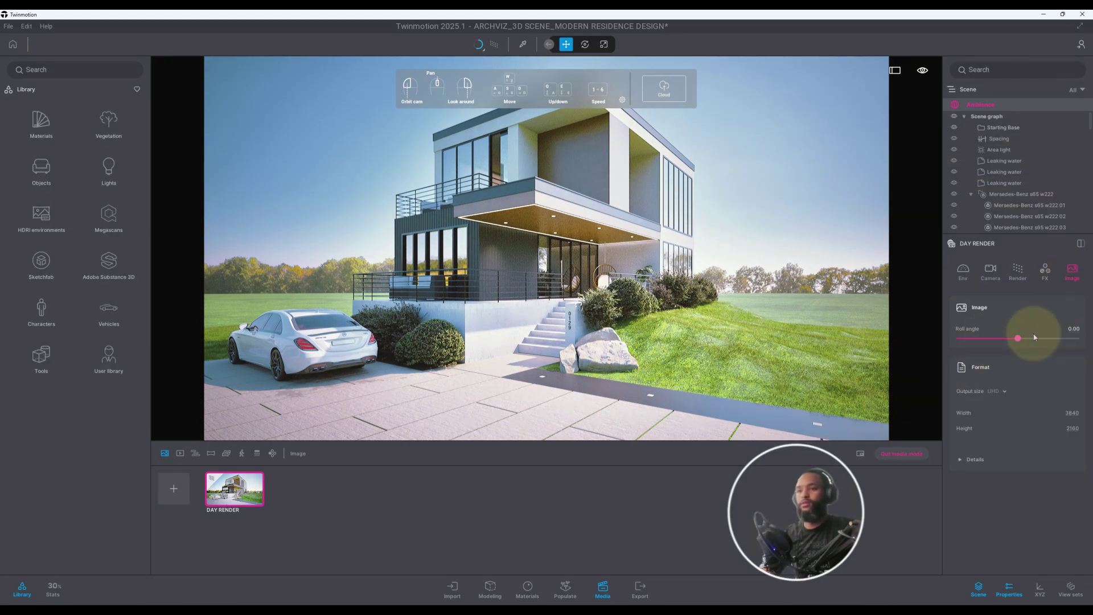
left_click(1005, 392)
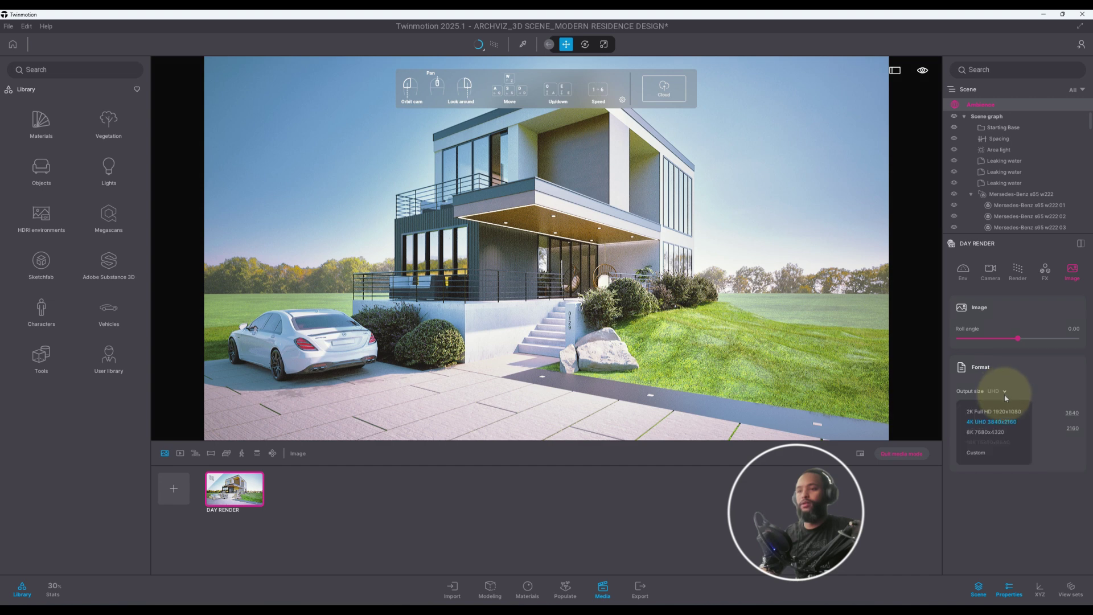
left_click(1054, 372)
- Expand the Format Details options, including tiled rendering, and collapse them again
left_click(1032, 370)
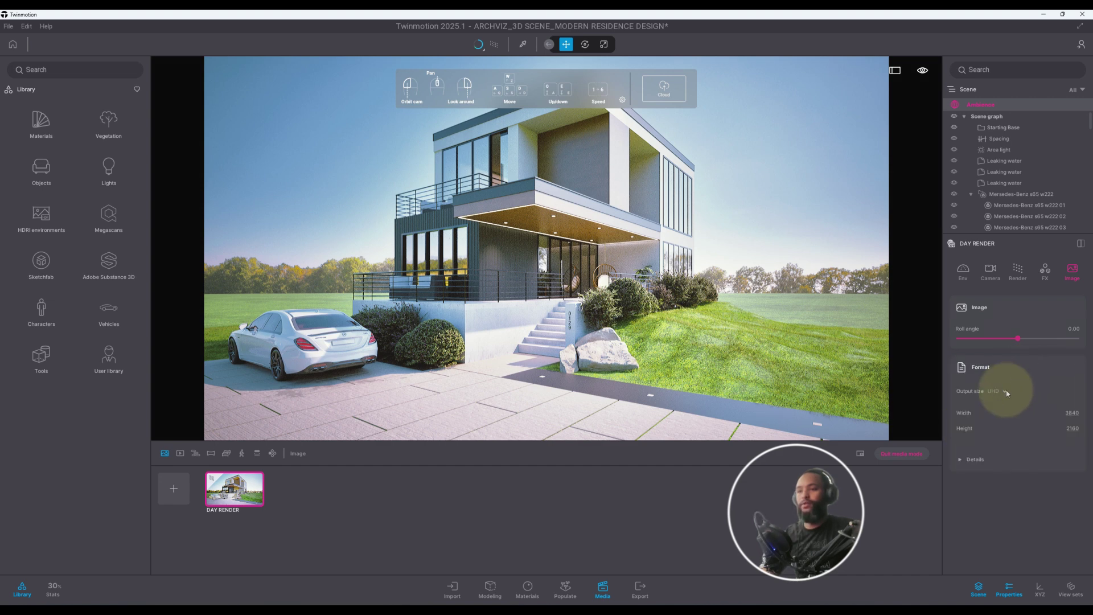
left_click(984, 460)
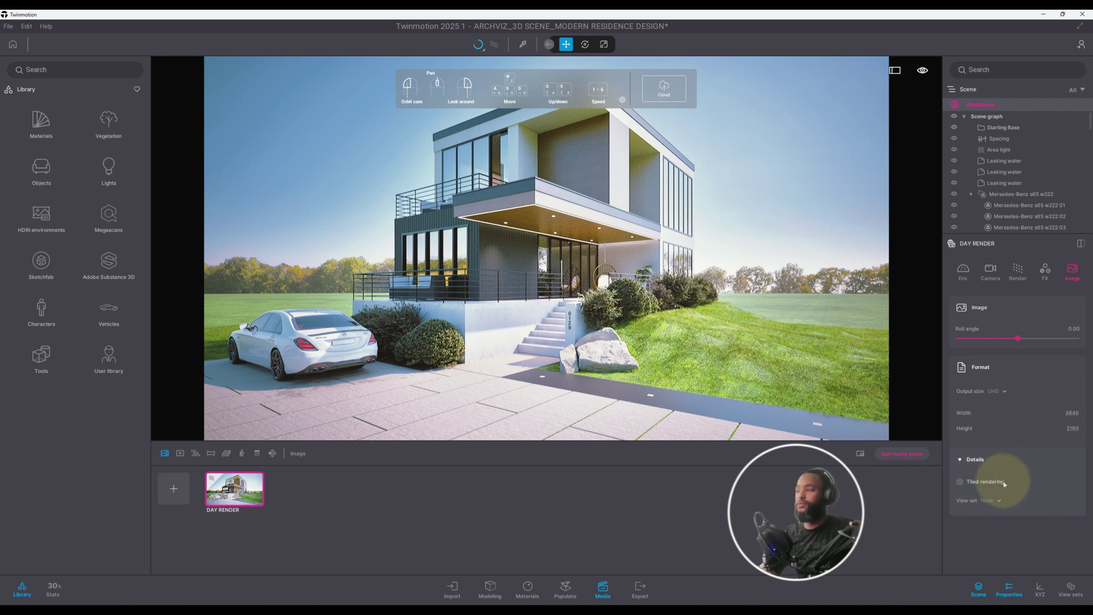
mouse_move(1004, 483)
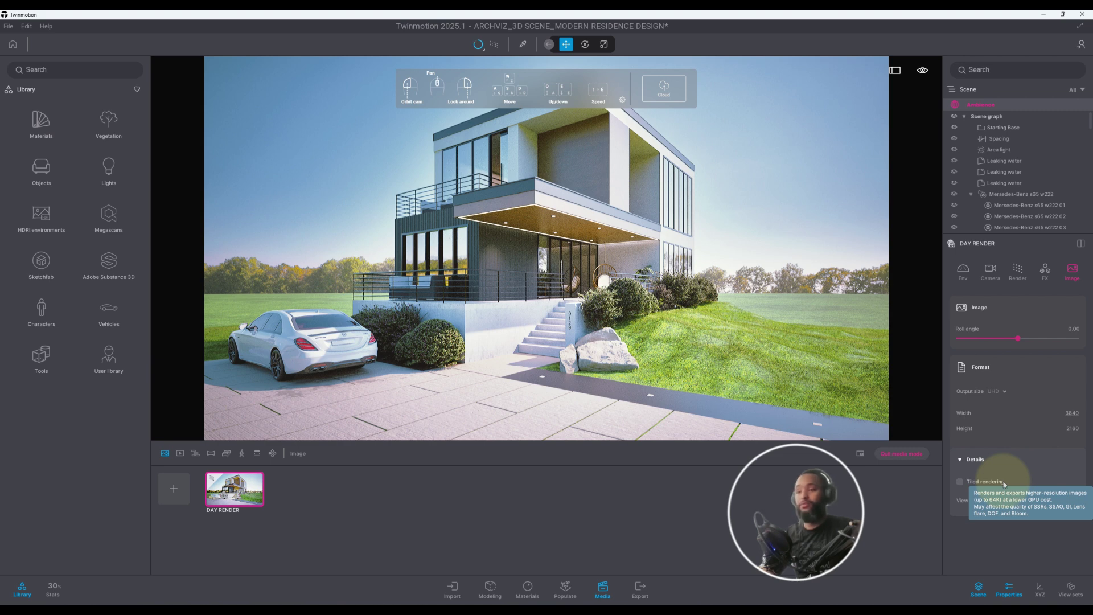
left_click(975, 460)
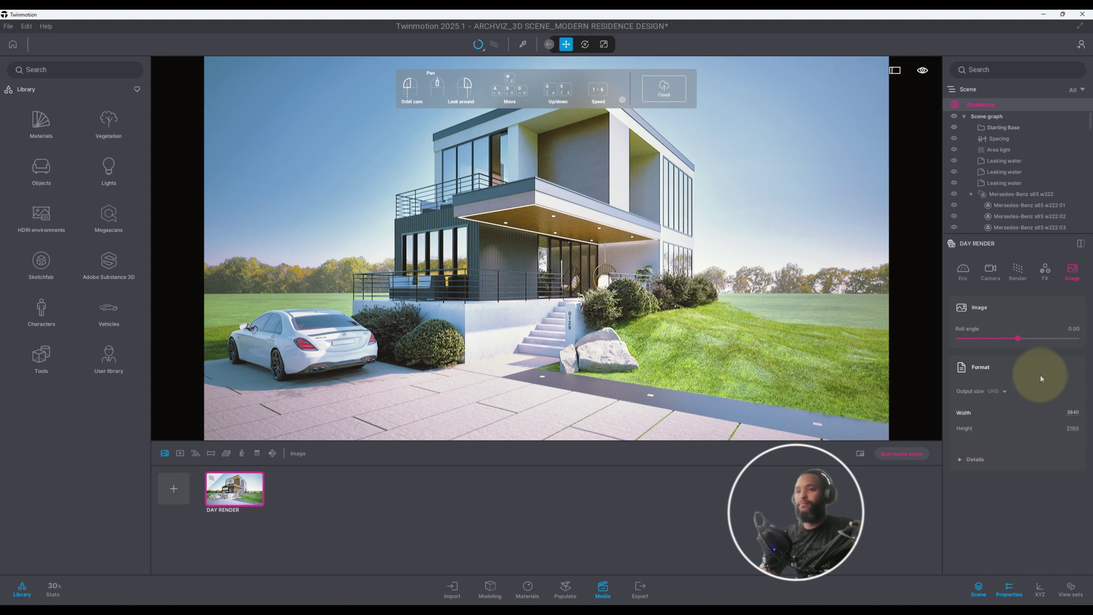